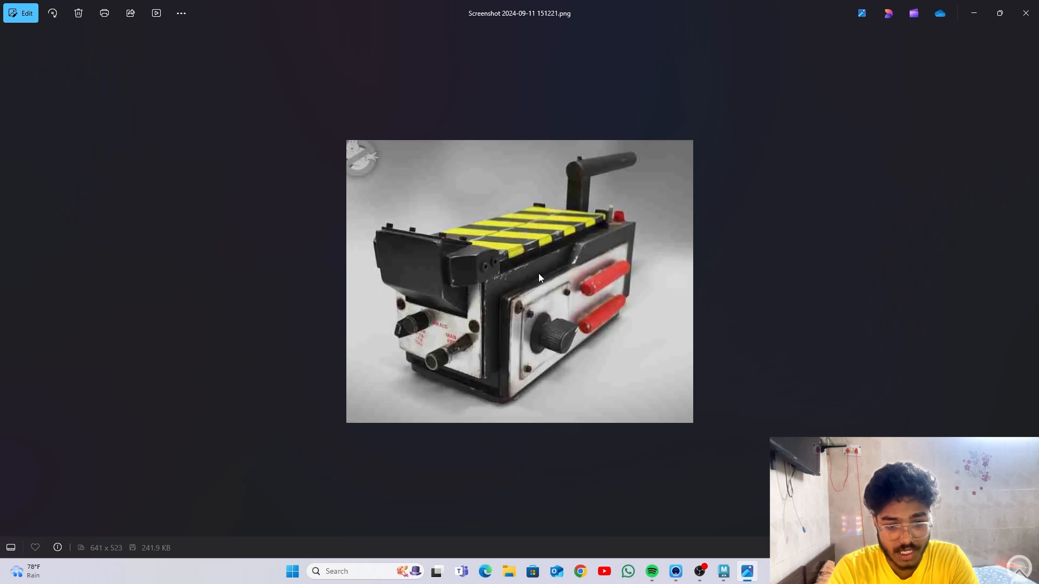
Examine the body, handle and side details of the ghost trap in the reference photo.
{"action": "scroll", "coordinate": [538, 274], "scroll_direction": "up", "scroll_amount": 5}
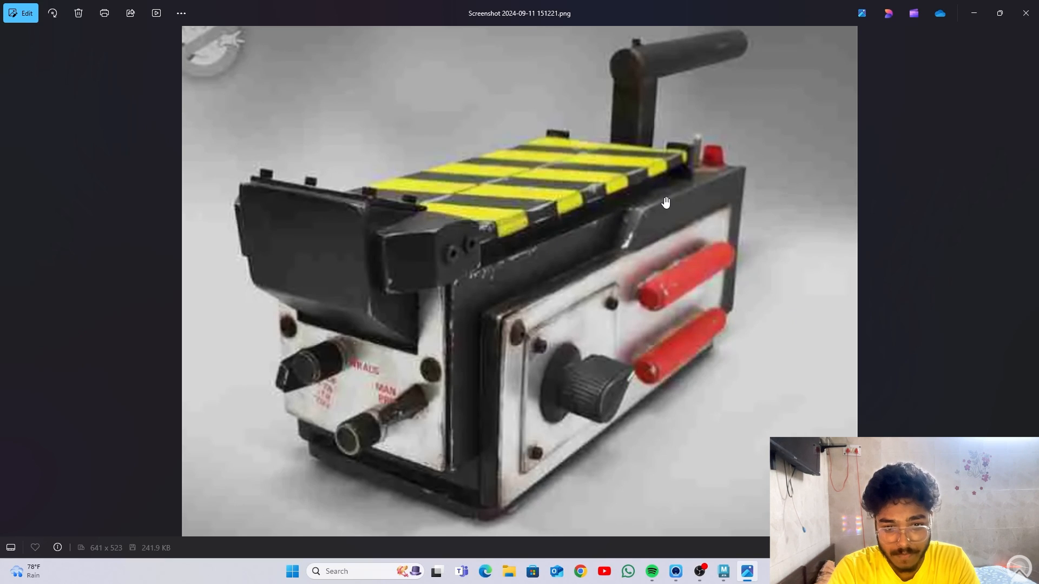
{"action": "left_click_drag", "start_coordinate": [666, 202], "coordinate": [666, 198]}
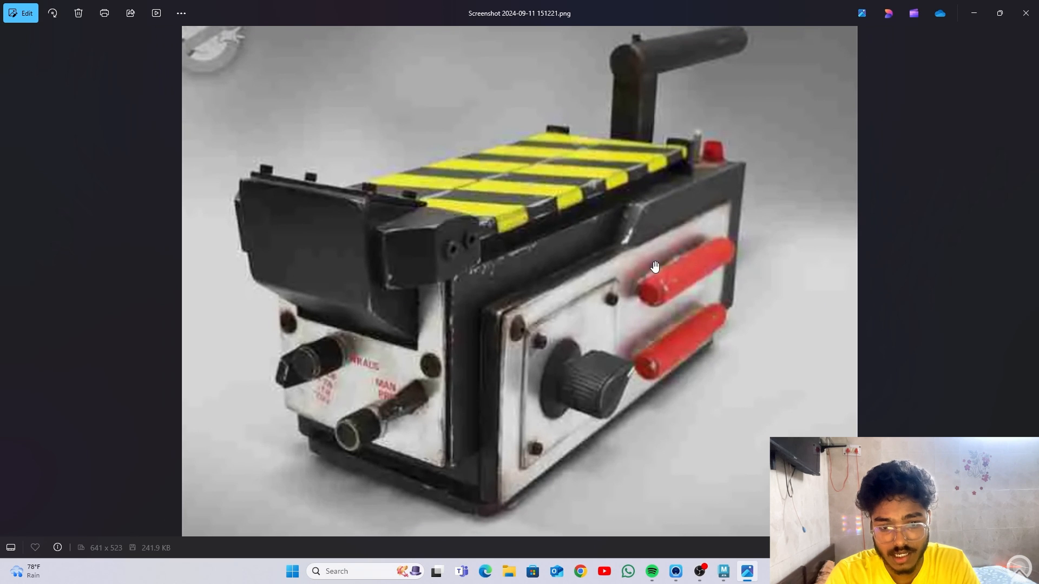
{"action": "scroll", "coordinate": [635, 247], "scroll_direction": "up", "scroll_amount": 1}
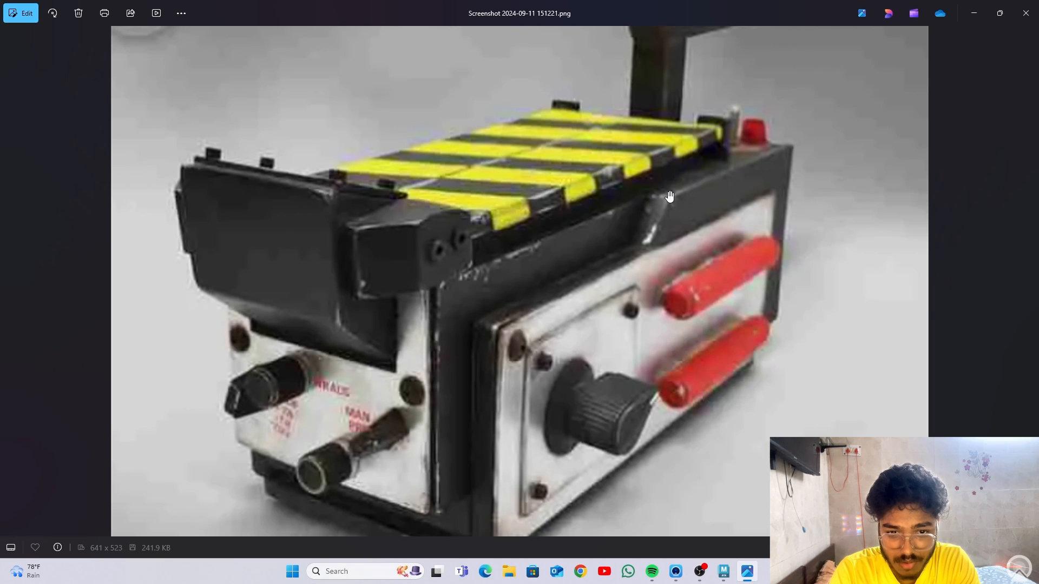
{"action": "scroll", "coordinate": [710, 270], "scroll_direction": "down", "scroll_amount": 4}
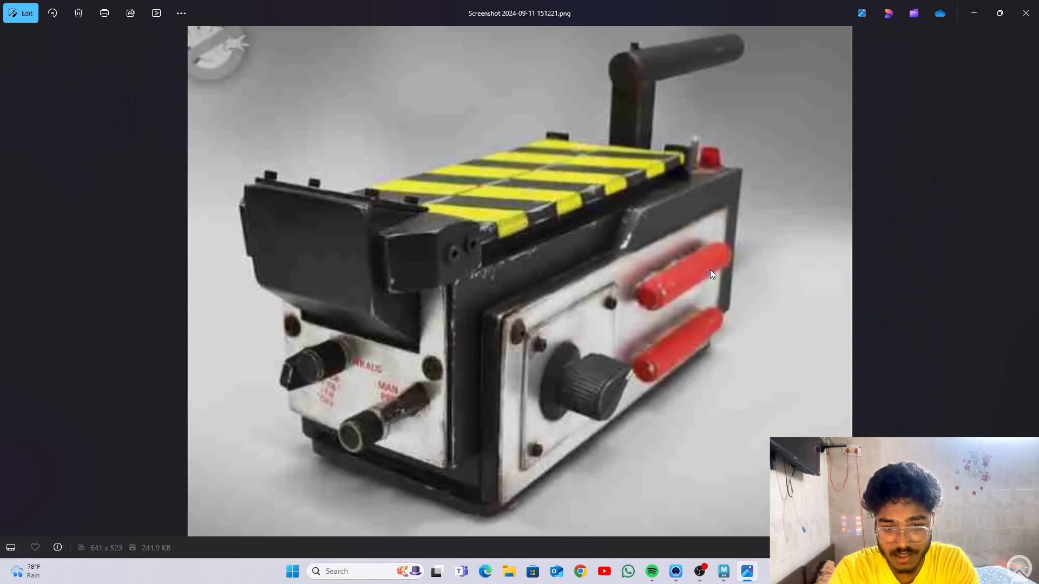
Switch to Maya, frame the box body and show wireframe on the shaded models.
{"action": "left_click", "coordinate": [723, 571]}
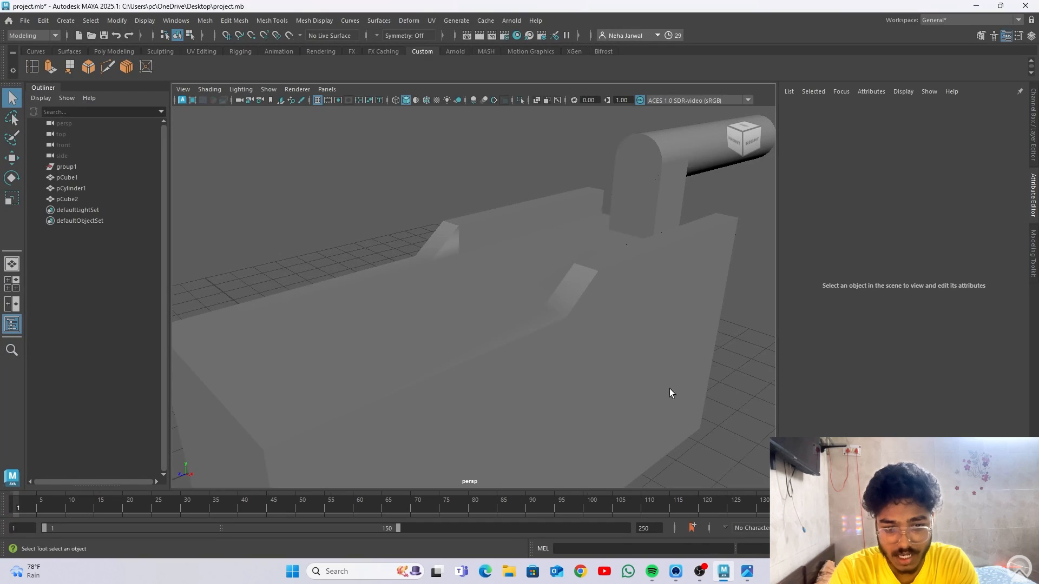
{"action": "scroll", "coordinate": [530, 270], "scroll_direction": "down", "scroll_amount": 2}
{"action": "scroll", "coordinate": [530, 271], "scroll_direction": "down", "scroll_amount": 2}
{"action": "left_click", "coordinate": [533, 319]}
{"action": "key", "text": "f"}
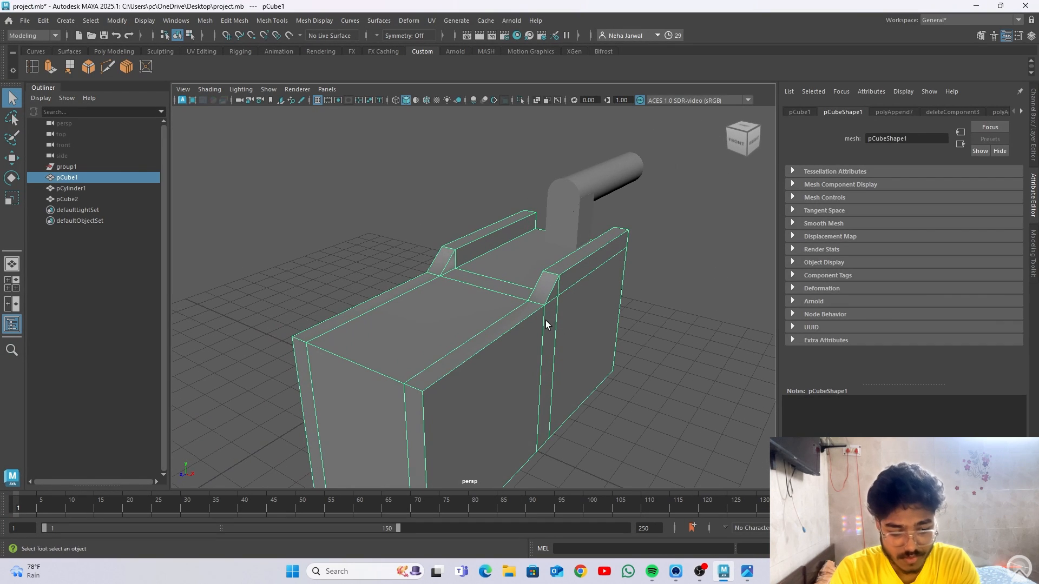
{"action": "key", "text": "alt+5"}
{"action": "left_click", "coordinate": [669, 319]}
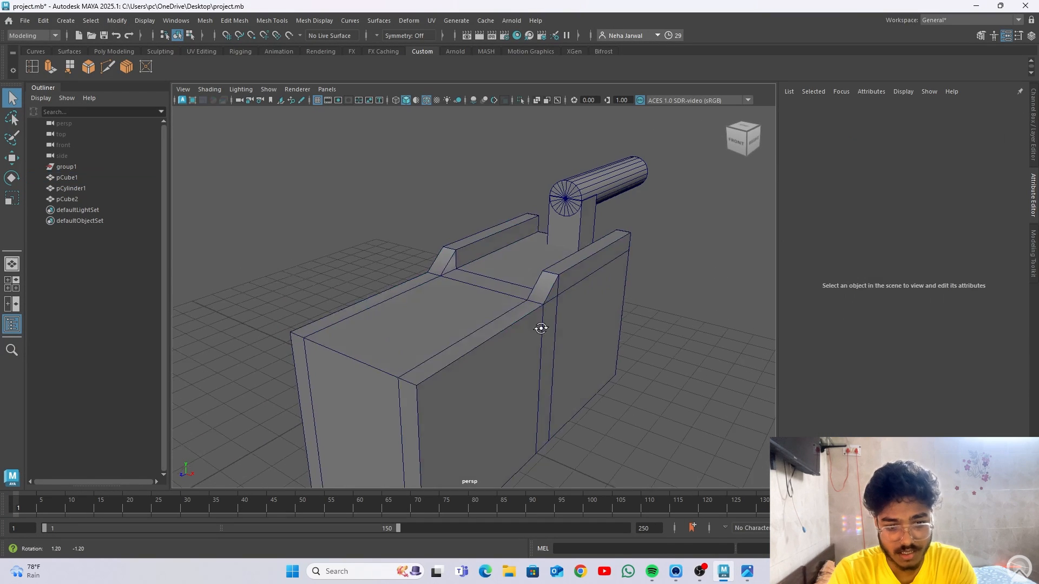
Compare the proportions and underside of the box body with the base in the reference photo.
{"action": "scroll", "coordinate": [563, 315], "scroll_direction": "up", "scroll_amount": 2}
{"action": "mouse_move", "coordinate": [541, 328]}
{"action": "left_mouse_down", "text": "alt"}
{"action": "mouse_move", "coordinate": [563, 315]}
{"action": "mouse_move", "coordinate": [530, 304]}
{"action": "mouse_move", "coordinate": [533, 293]}
{"action": "left_mouse_up", "text": "alt"}
{"action": "scroll", "coordinate": [563, 314], "scroll_direction": "up", "scroll_amount": 2}
{"action": "scroll", "coordinate": [496, 281], "scroll_direction": "down", "scroll_amount": 2}
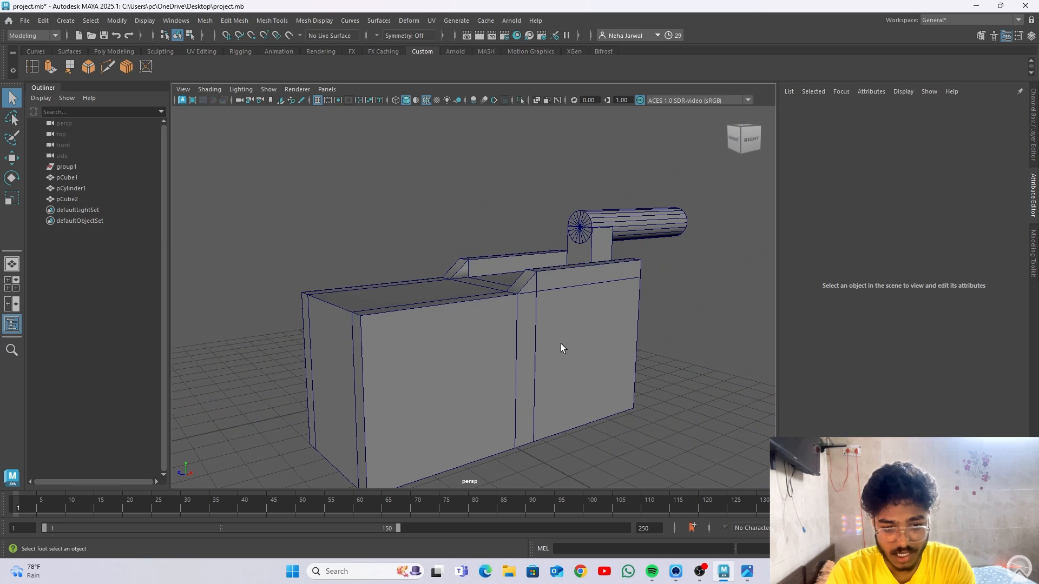
{"action": "middle_click_drag", "start_coordinate": [569, 373], "coordinate": [588, 319], "text": "alt"}
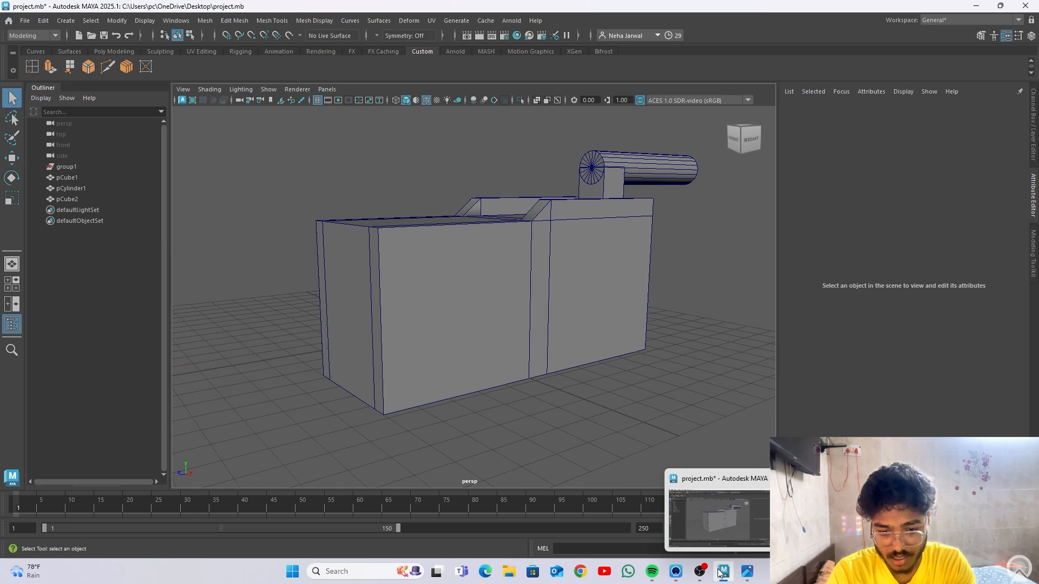
{"action": "mouse_move", "coordinate": [723, 573]}
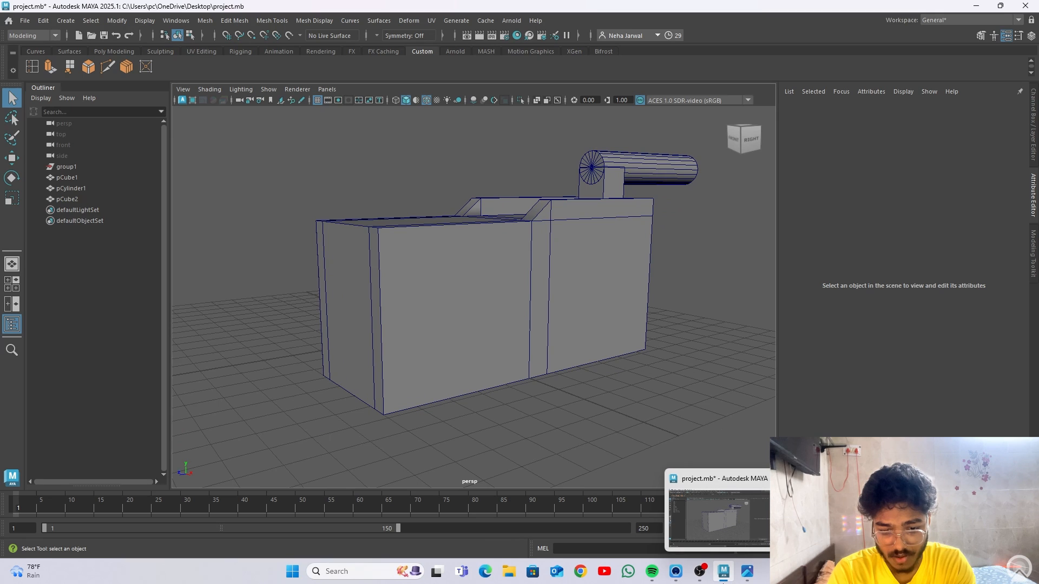
{"action": "left_click", "coordinate": [747, 572]}
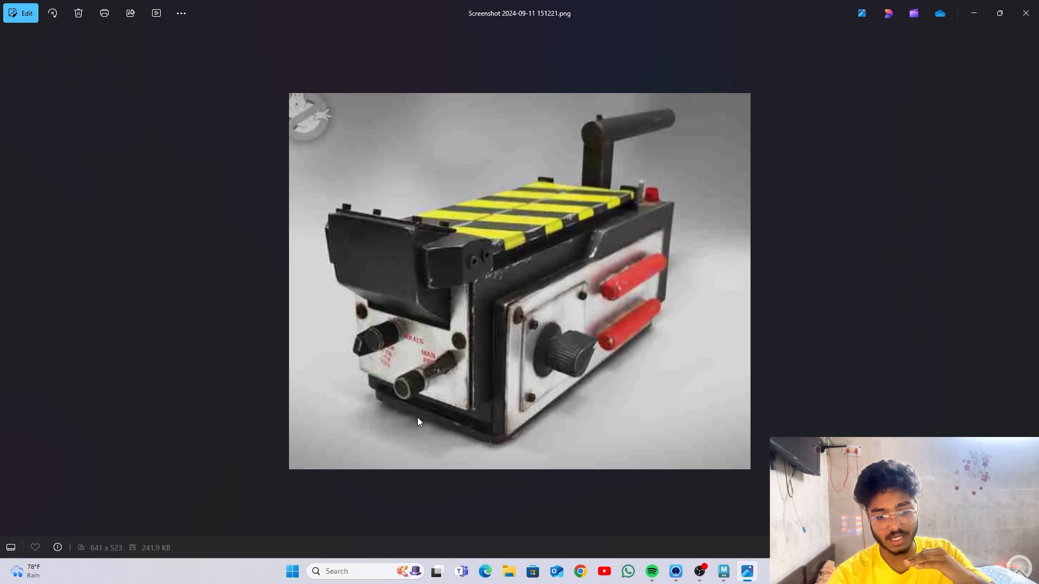
{"action": "left_click", "coordinate": [724, 572]}
{"action": "left_click_drag", "start_coordinate": [550, 397], "coordinate": [517, 364], "text": "alt"}
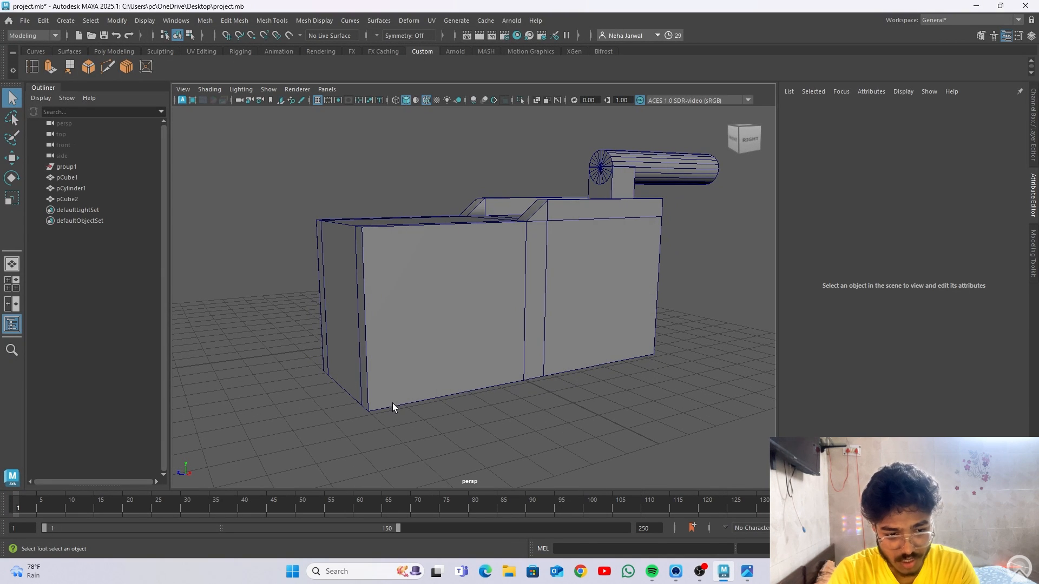
Select all bottom vertices of the box body and raise them to reduce its height.
{"action": "right_click_drag", "start_coordinate": [460, 336], "coordinate": [416, 250]}
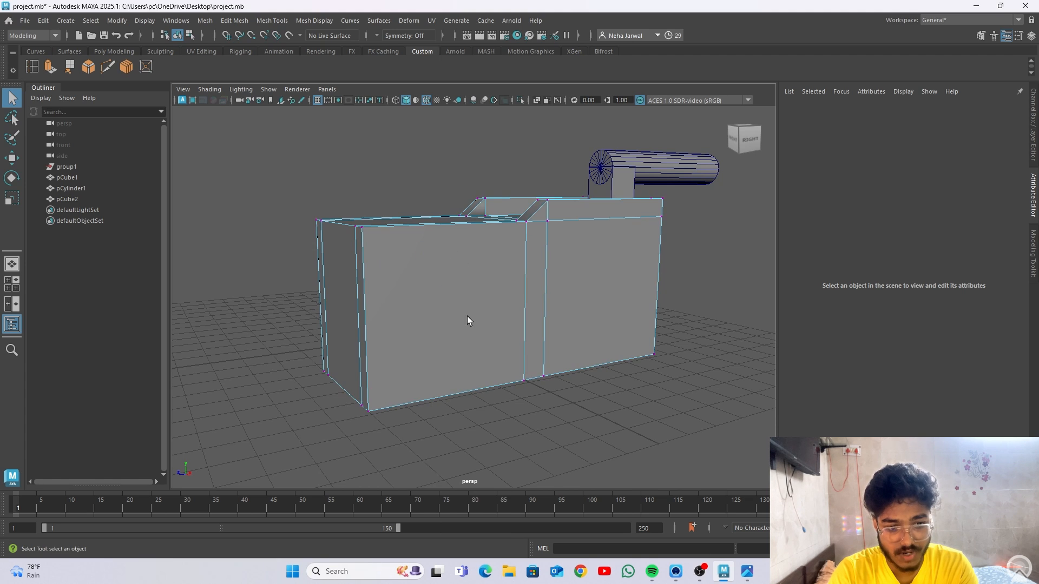
{"action": "middle_click_drag", "start_coordinate": [471, 334], "coordinate": [431, 328], "text": "alt"}
{"action": "left_click_drag", "start_coordinate": [447, 343], "coordinate": [278, 287], "text": "alt"}
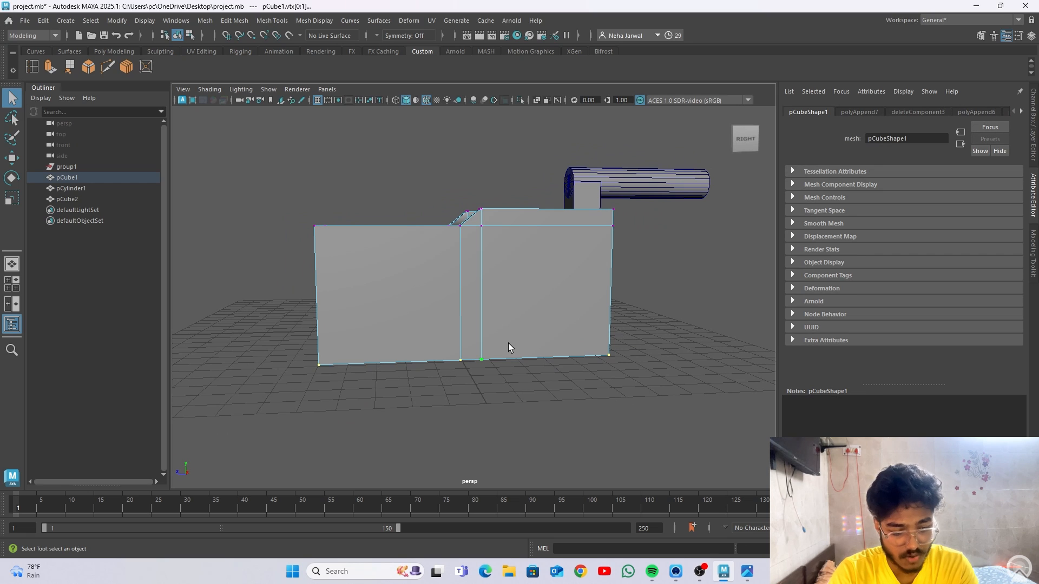
{"action": "key", "text": "w"}
{"action": "left_click_drag", "start_coordinate": [463, 324], "coordinate": [463, 307]}
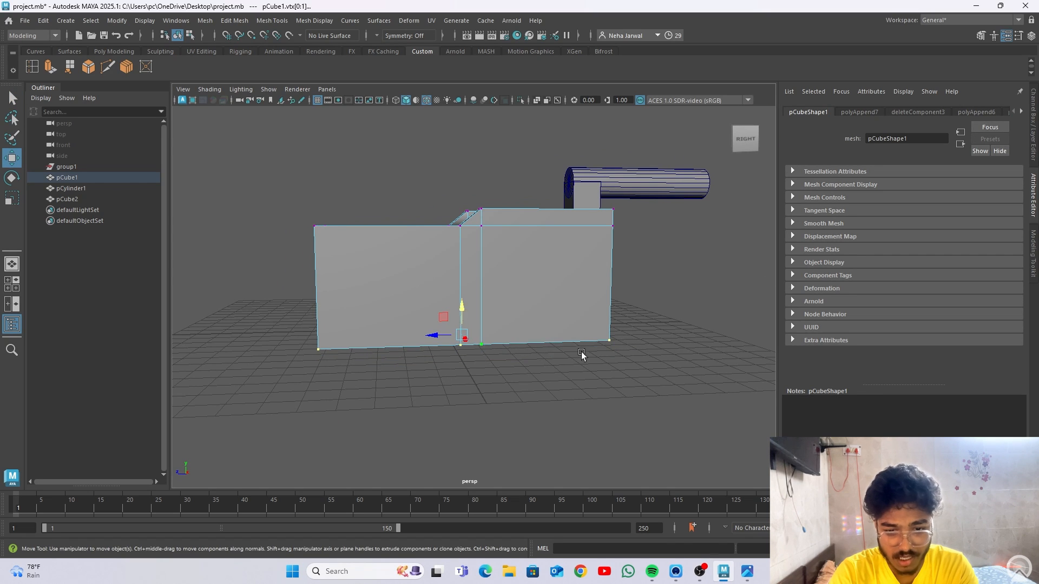
Raise the selected bottom vertices slightly further, checking their height against the grid in the side view.
{"action": "key", "text": "space"}
{"action": "key", "text": "space"}
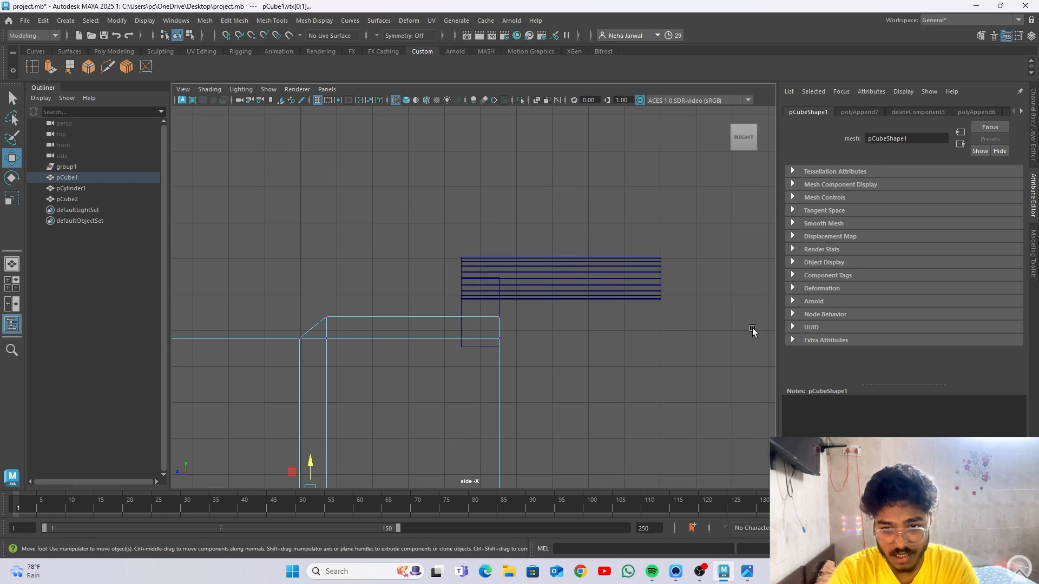
{"action": "left_click", "coordinate": [1033, 201]}
{"action": "middle_click_drag", "start_coordinate": [681, 346], "coordinate": [856, 174], "text": "alt"}
{"action": "right_click_drag", "start_coordinate": [670, 366], "coordinate": [612, 380], "text": "alt"}
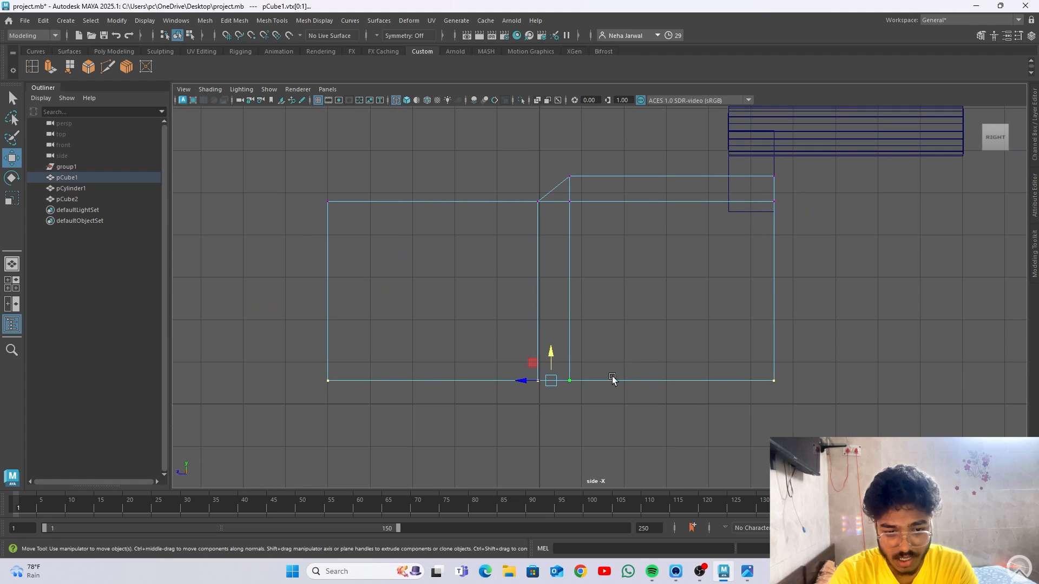
{"action": "left_click_drag", "start_coordinate": [551, 360], "coordinate": [551, 356]}
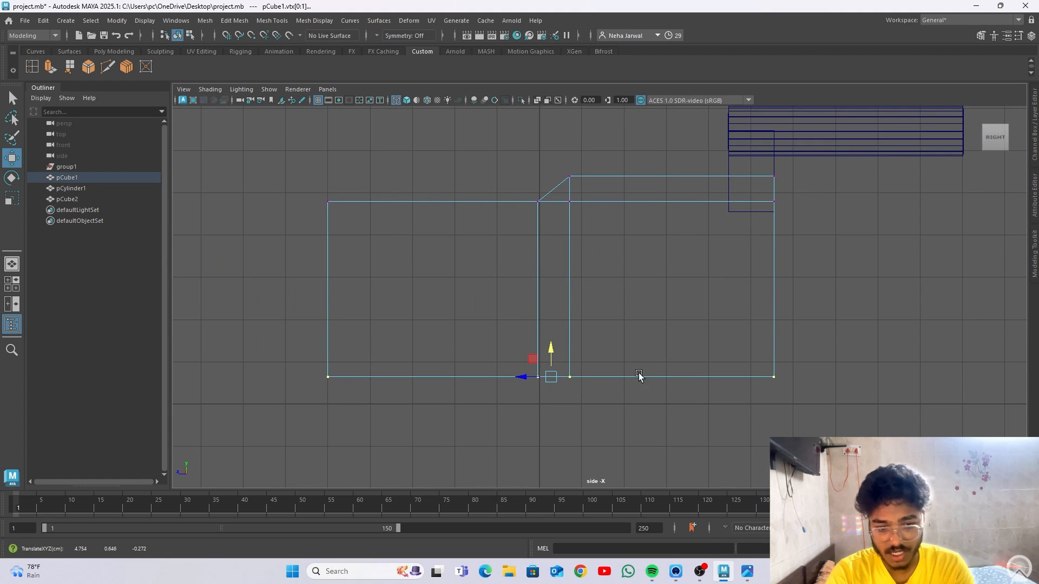
Switch to face selection and select only the bottom faces of the box body using the side view.
{"action": "right_click_drag", "start_coordinate": [540, 248], "coordinate": [541, 299]}
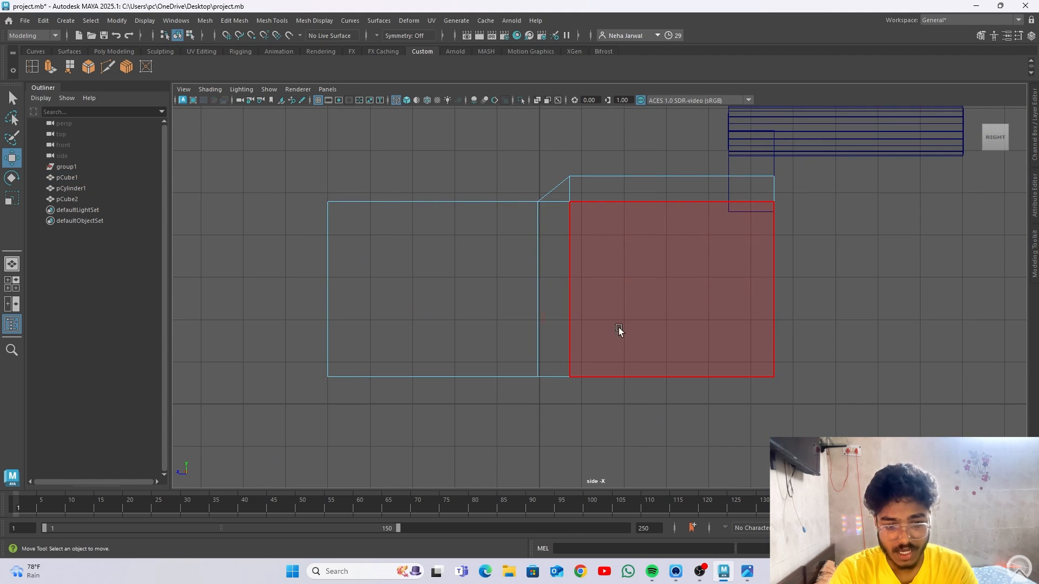
{"action": "key", "text": "space"}
{"action": "key", "text": "space"}
{"action": "left_click_drag", "start_coordinate": [680, 232], "coordinate": [600, 284], "text": "alt"}
{"action": "left_click_drag", "start_coordinate": [616, 339], "coordinate": [586, 343], "text": "alt"}
{"action": "left_click_drag", "start_coordinate": [808, 401], "coordinate": [402, 313]}
{"action": "left_click_drag", "start_coordinate": [403, 314], "coordinate": [508, 332], "text": "alt"}
{"action": "key", "text": "space"}
{"action": "key", "text": "space"}
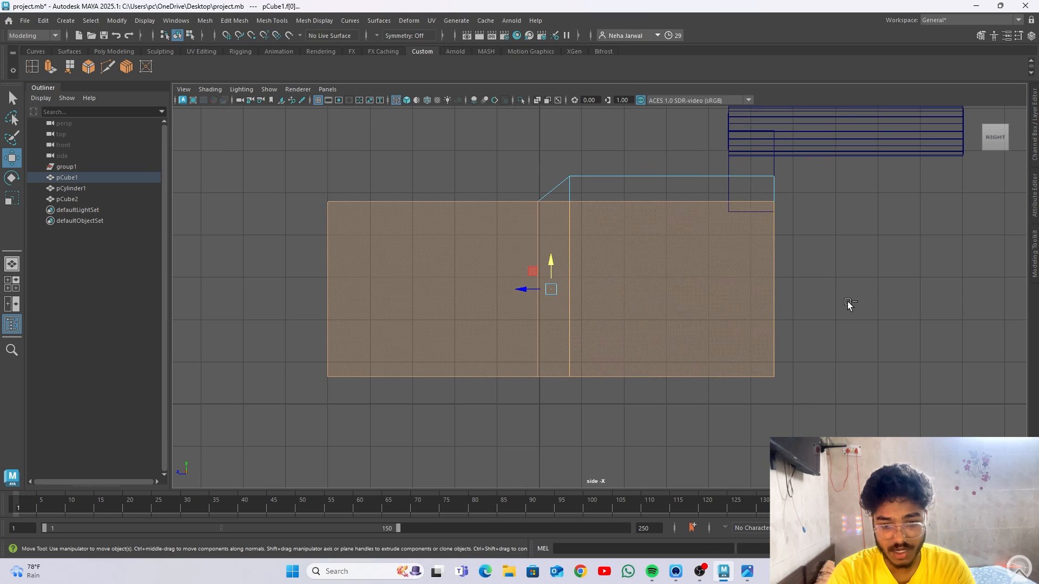
{"action": "left_click_drag", "start_coordinate": [849, 302], "coordinate": [726, 312]}
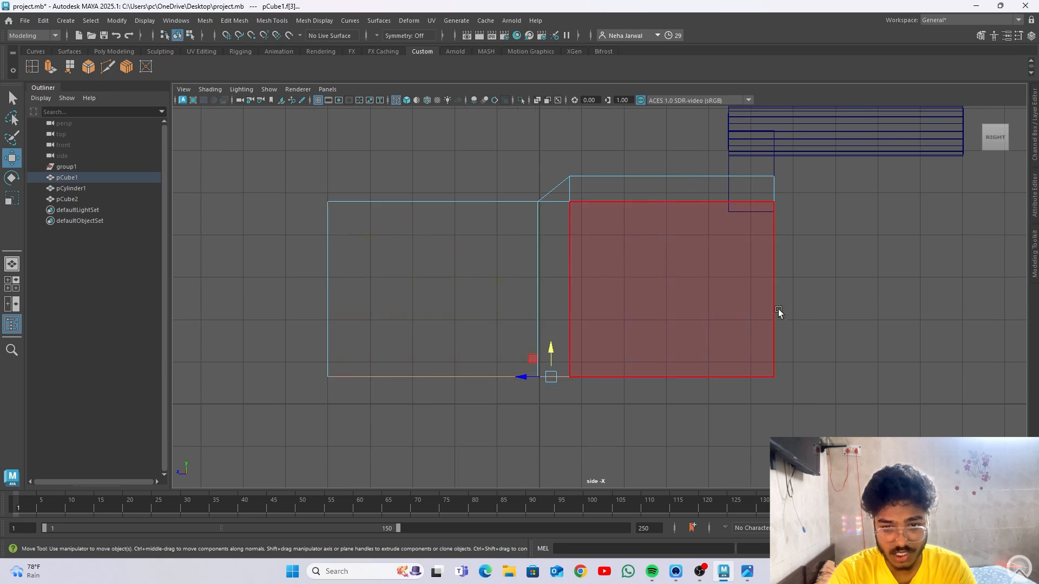
{"action": "key", "text": "space"}
{"action": "key", "text": "space"}
{"action": "left_click_drag", "start_coordinate": [660, 387], "coordinate": [540, 347], "text": "alt"}
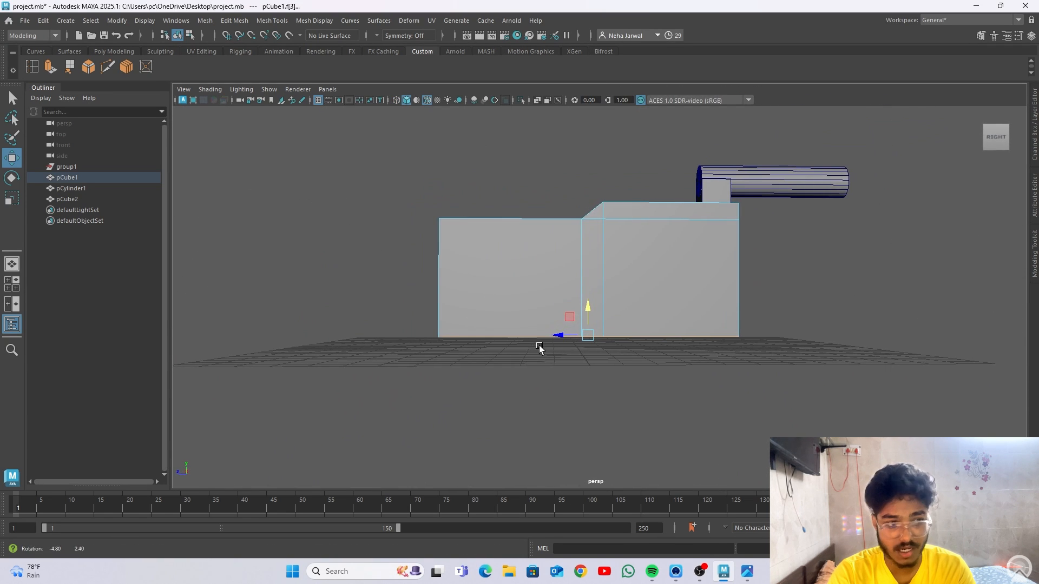
Extrude the bottom faces with Keep Faces Together off and scale them inward to form an inset border.
{"action": "left_click", "coordinate": [51, 67]}
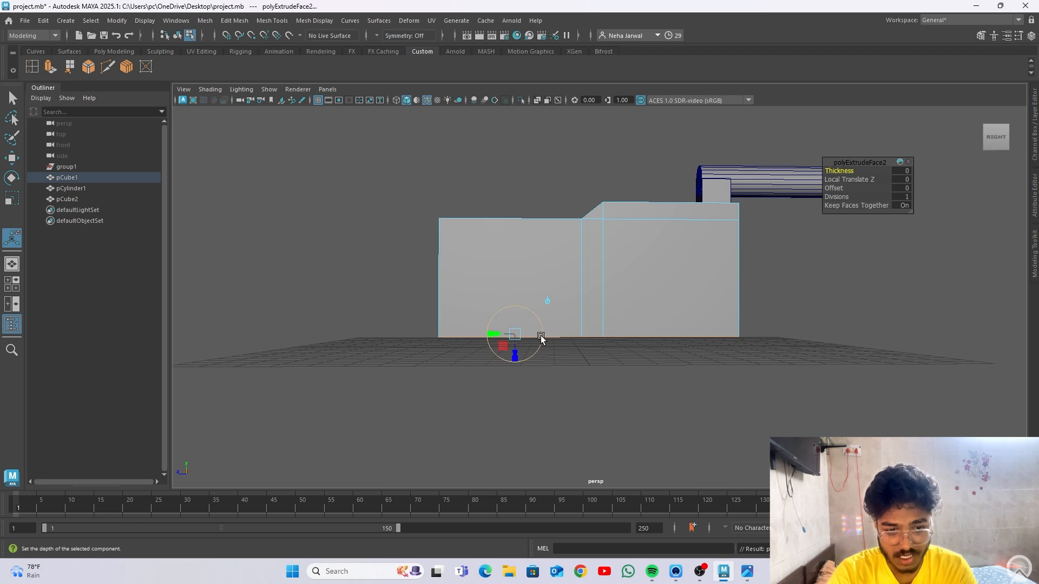
{"action": "left_click_drag", "start_coordinate": [541, 339], "coordinate": [610, 383], "text": "alt"}
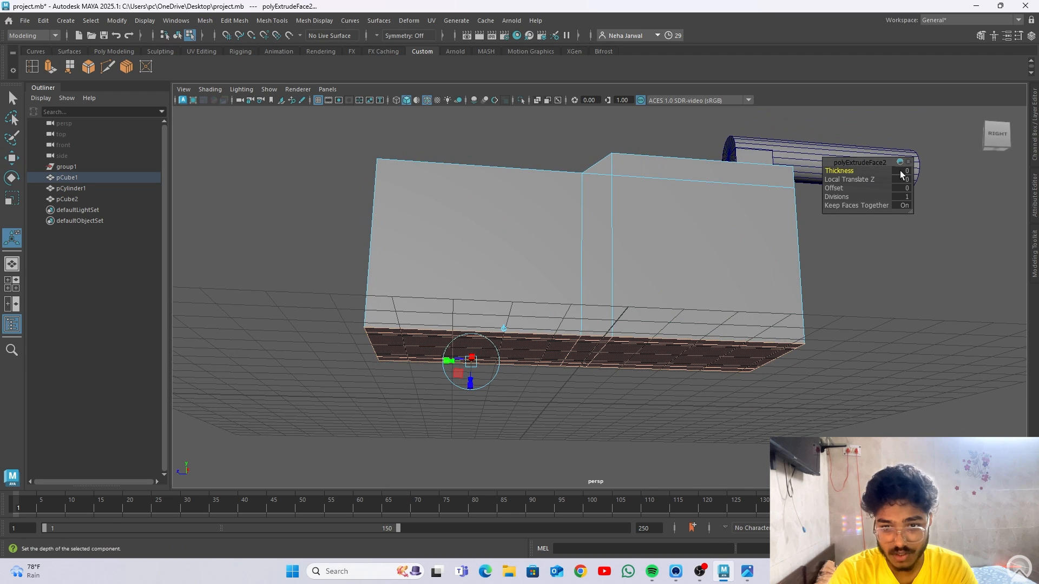
{"action": "left_click_drag", "start_coordinate": [844, 170], "coordinate": [840, 170]}
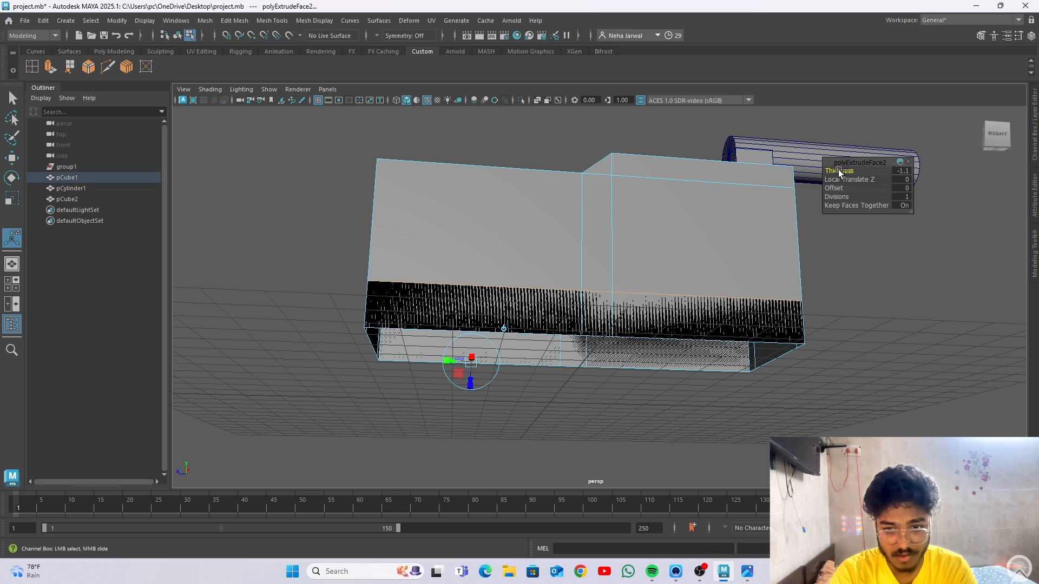
{"action": "key", "text": "ctrl+z"}
{"action": "left_click", "coordinate": [867, 206]}
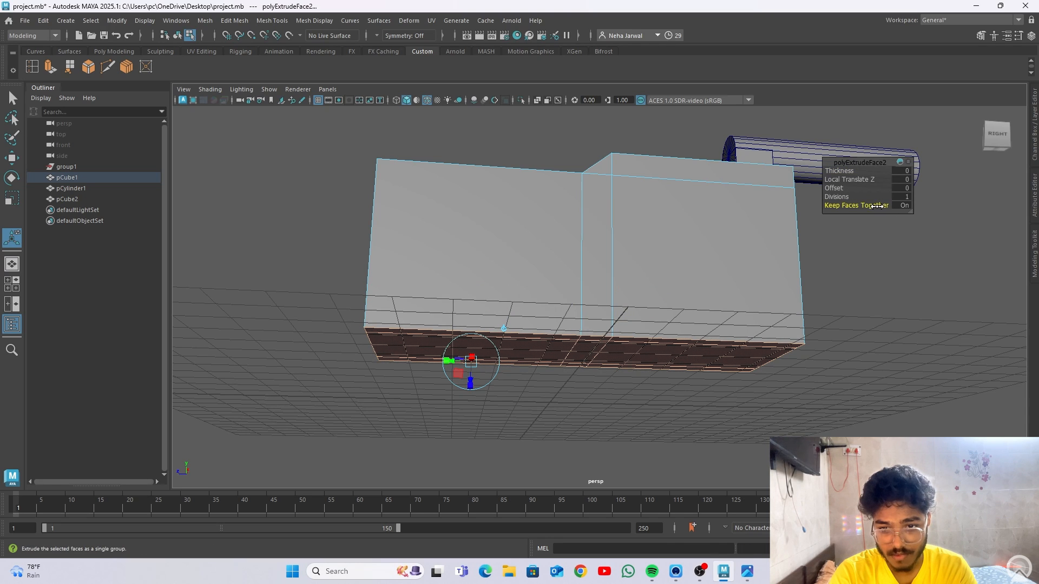
{"action": "left_click_drag", "start_coordinate": [787, 209], "coordinate": [727, 208]}
{"action": "left_click_drag", "start_coordinate": [835, 173], "coordinate": [835, 174]}
{"action": "key", "text": "ctrl+z"}
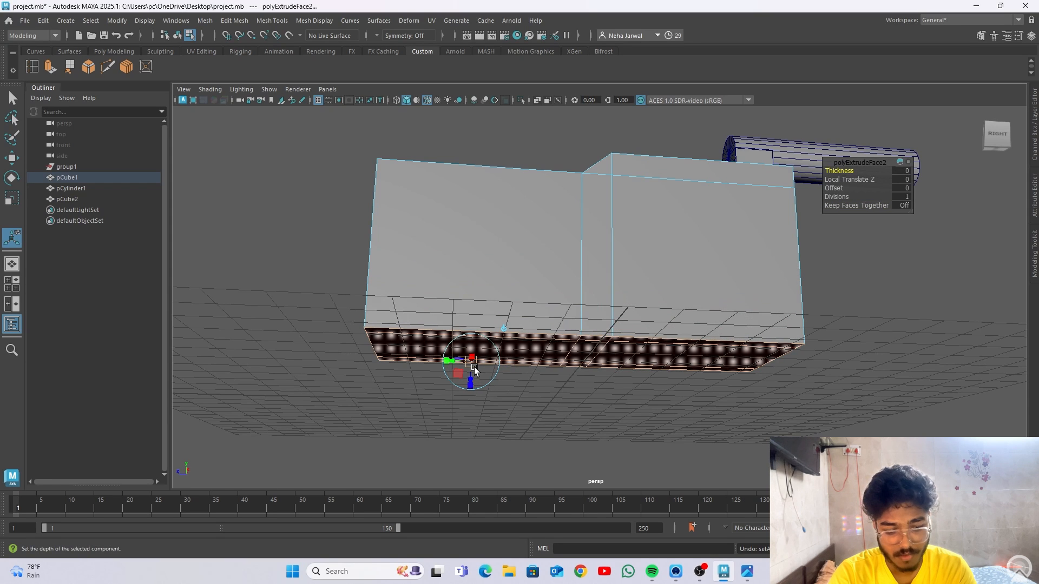
{"action": "key", "text": "r"}
{"action": "mouse_move", "coordinate": [584, 362]}
{"action": "left_mouse_down"}
{"action": "mouse_move", "coordinate": [560, 353]}
{"action": "mouse_move", "coordinate": [587, 371]}
{"action": "mouse_move", "coordinate": [645, 343]}
{"action": "mouse_move", "coordinate": [579, 325]}
{"action": "mouse_move", "coordinate": [576, 352]}
{"action": "left_mouse_up"}
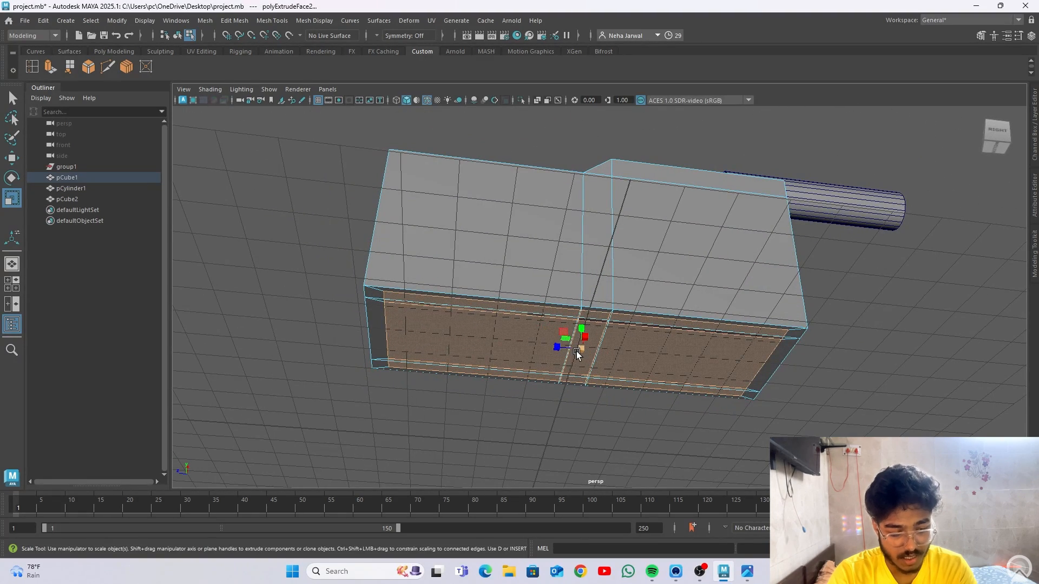
Extrude the inset bottom faces downward with a thickness of 0.29 to form the base.
{"action": "key", "text": "ctrl+e"}
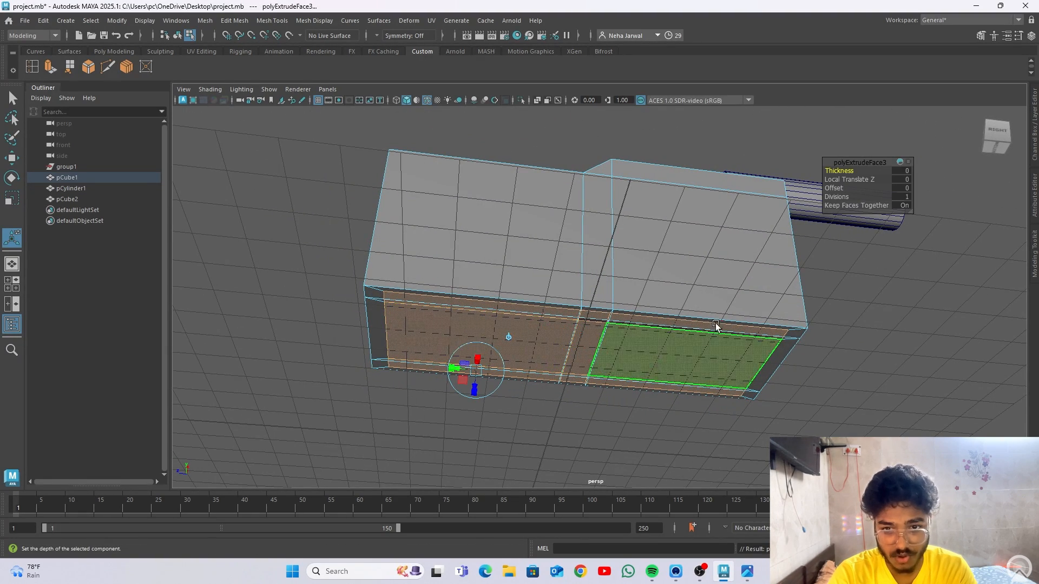
{"action": "left_click_drag", "start_coordinate": [838, 172], "coordinate": [834, 172]}
{"action": "left_click_drag", "start_coordinate": [669, 301], "coordinate": [654, 335], "text": "alt"}
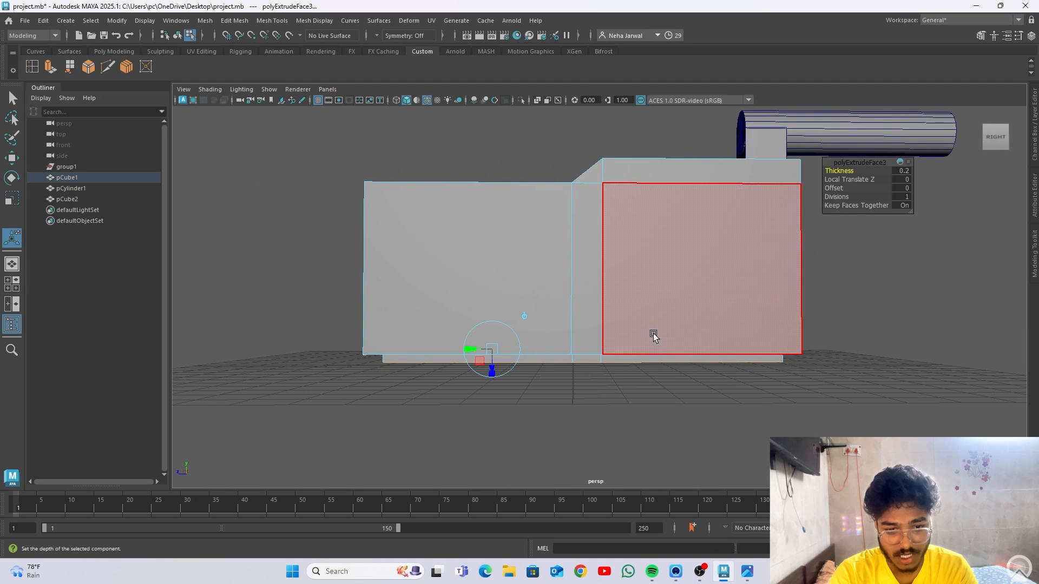
{"action": "key", "text": "space"}
{"action": "key", "text": "space"}
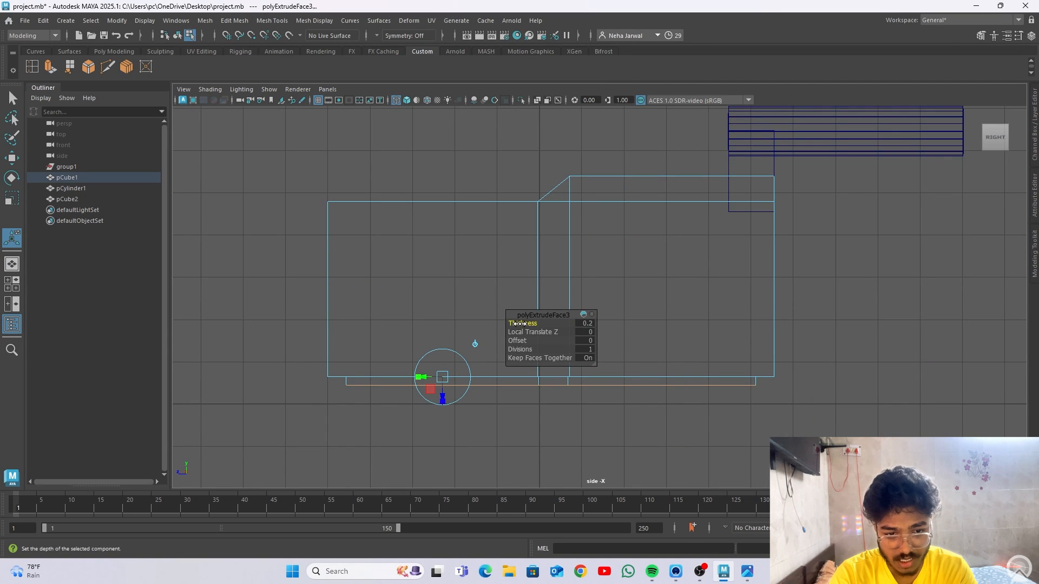
{"action": "left_click_drag", "start_coordinate": [518, 323], "coordinate": [520, 324]}
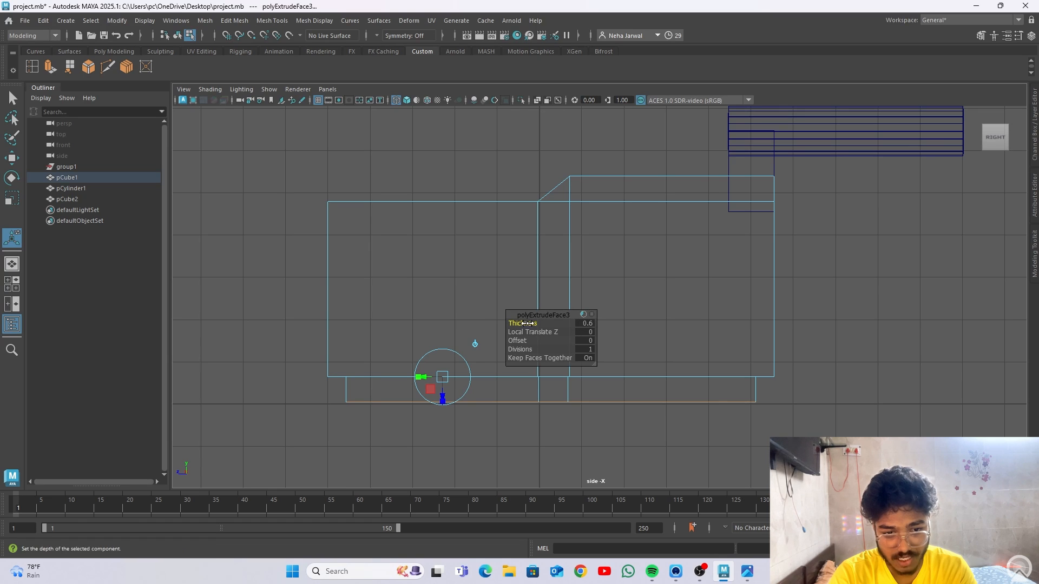
{"action": "left_click_drag", "start_coordinate": [519, 323], "coordinate": [507, 319]}
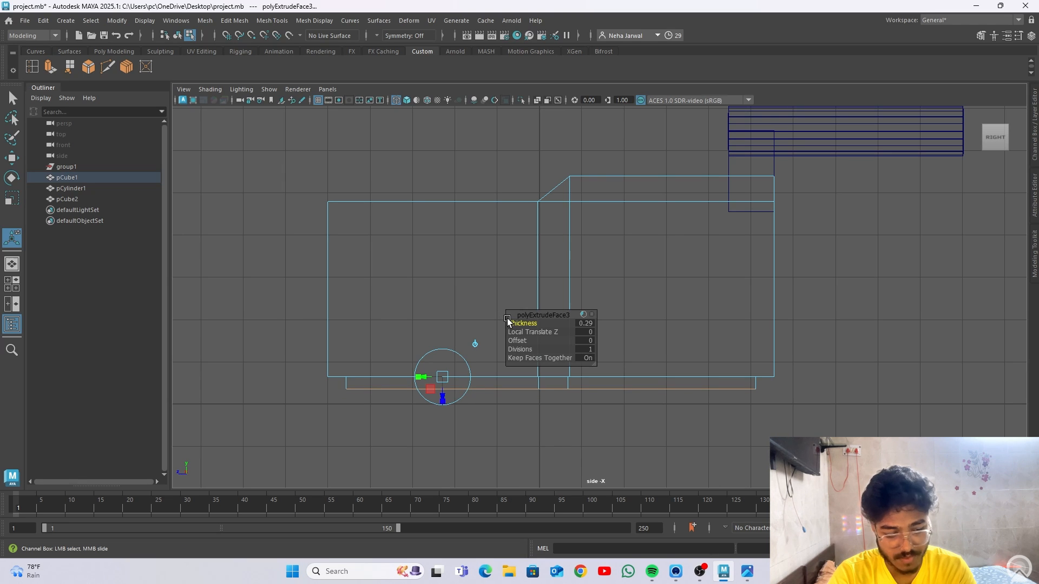
Switch to the reference photo, examine the lower edge and base of the trap, and return to Maya.
{"action": "key", "text": "super+Tab"}
{"action": "left_click", "coordinate": [680, 172]}
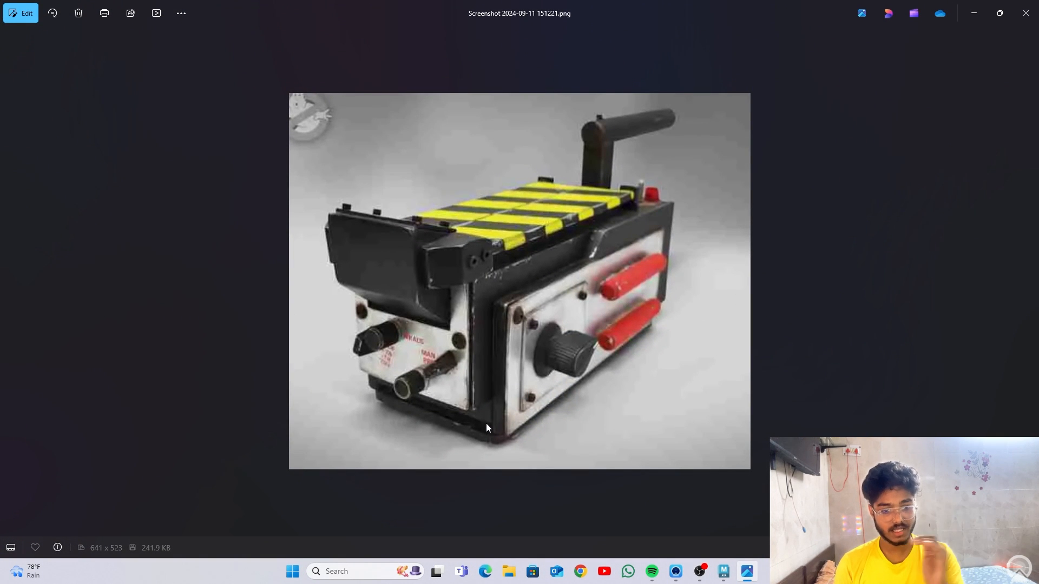
{"action": "key", "text": "super+Tab"}
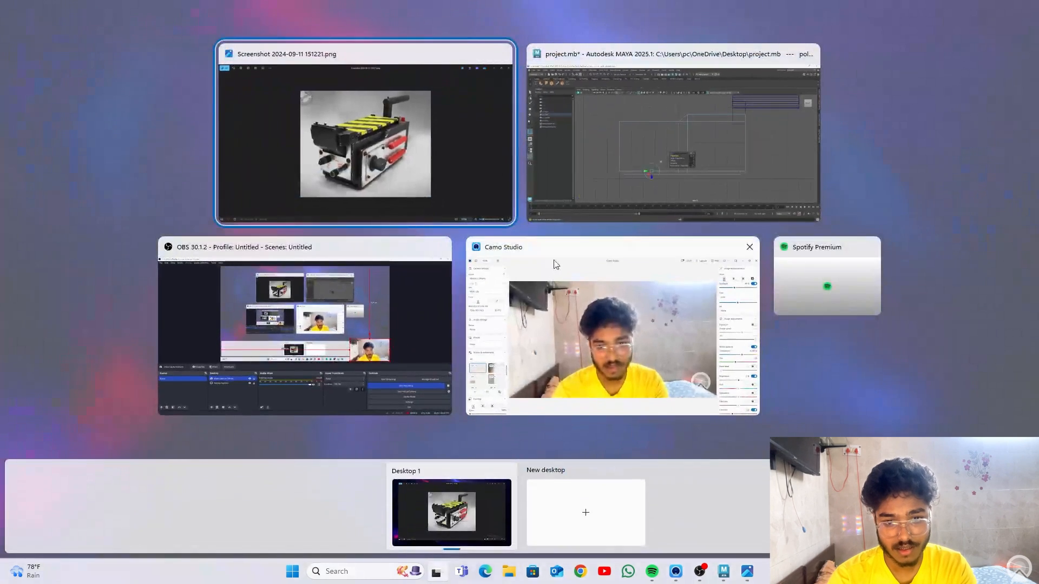
{"action": "left_click", "coordinate": [609, 163]}
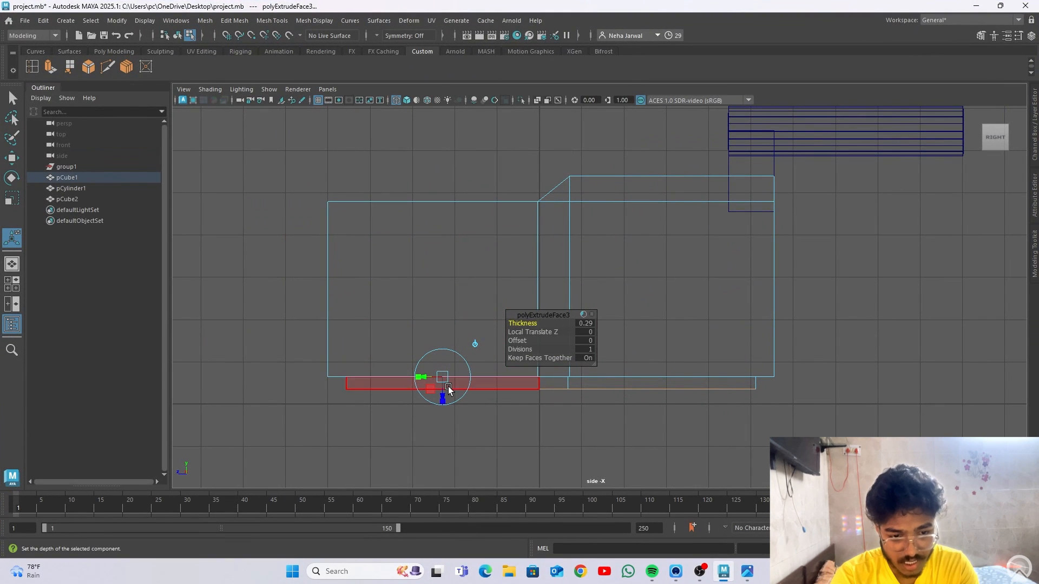
Extrude the base's bottom faces again, pulling them down to a Local Translate Z of 0.345.
{"action": "key", "text": "ctrl+e"}
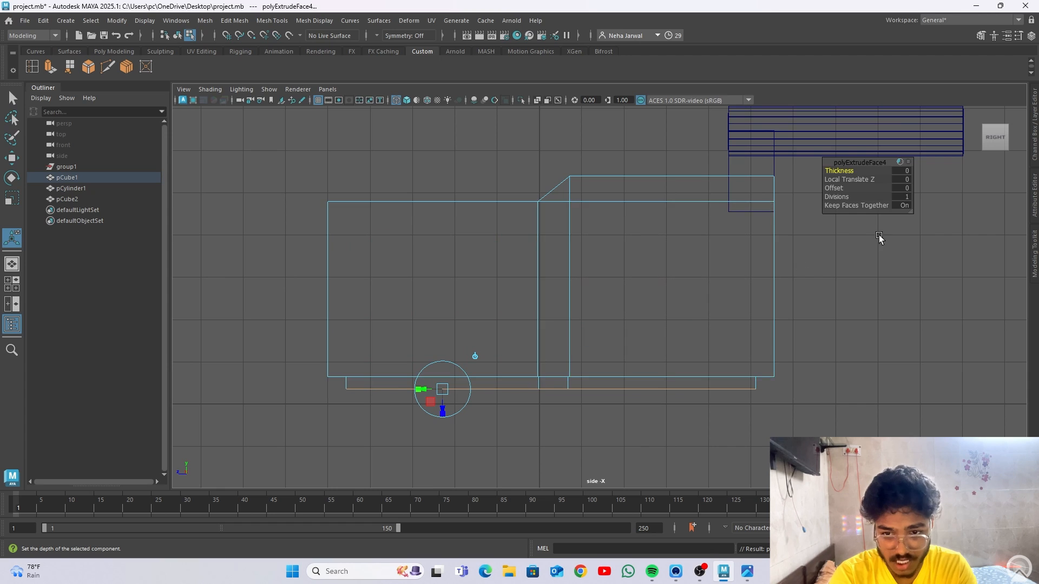
{"action": "key", "text": "r"}
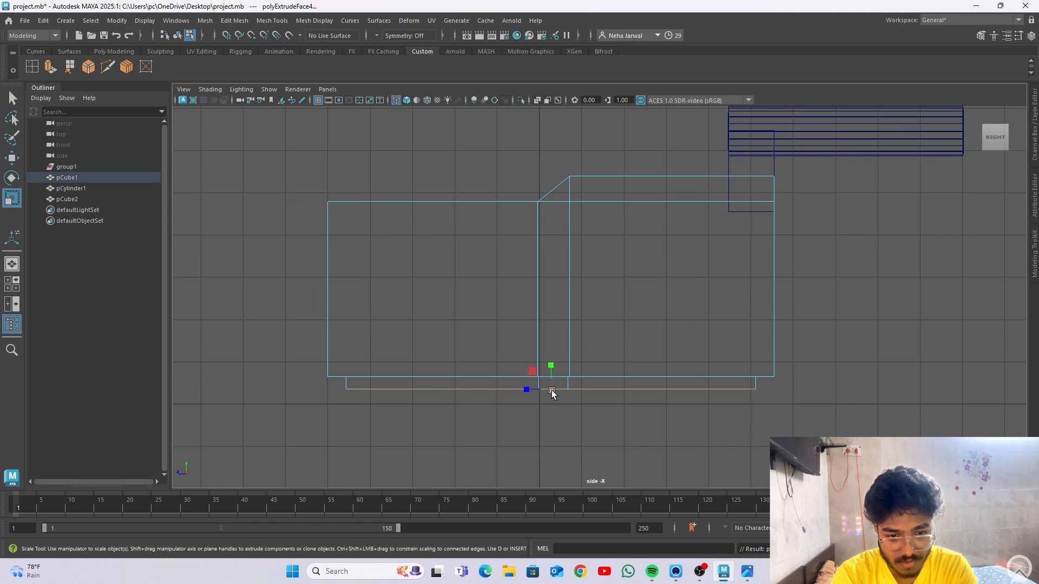
{"action": "left_click_drag", "start_coordinate": [551, 393], "coordinate": [552, 377]}
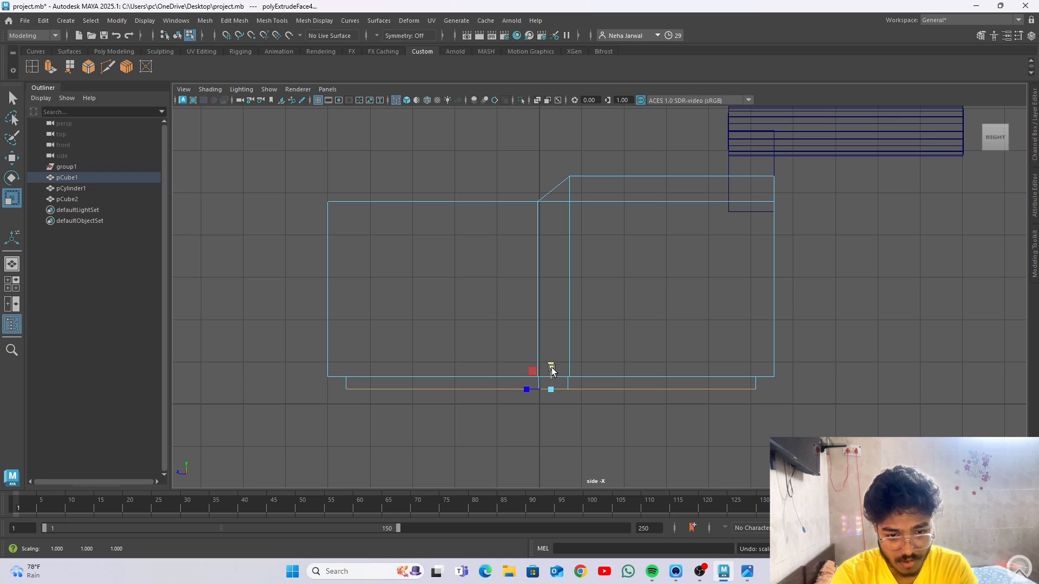
{"action": "key", "text": "w"}
{"action": "key", "text": "ctrl+e"}
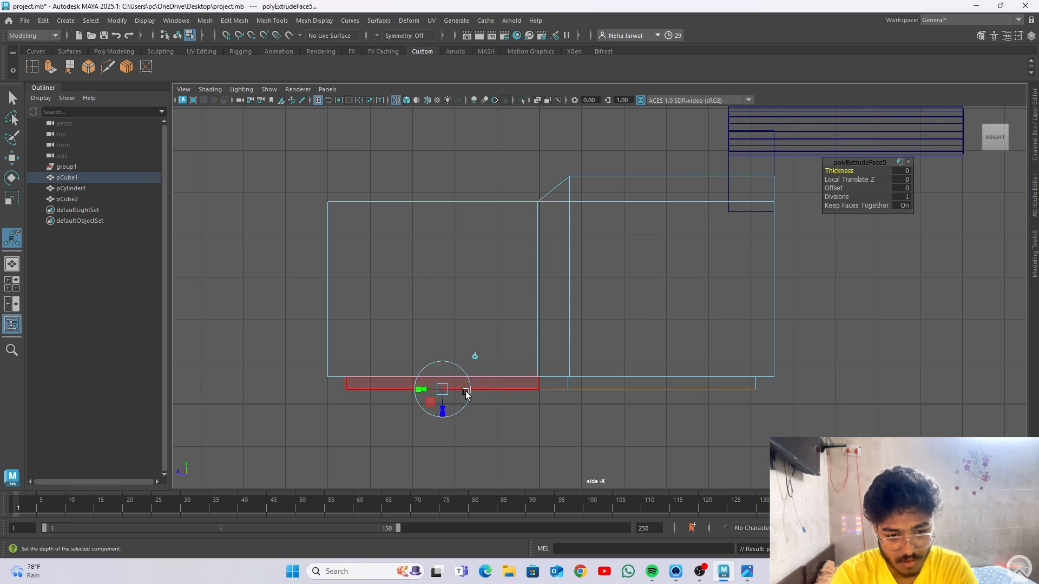
{"action": "left_click_drag", "start_coordinate": [442, 404], "coordinate": [442, 416]}
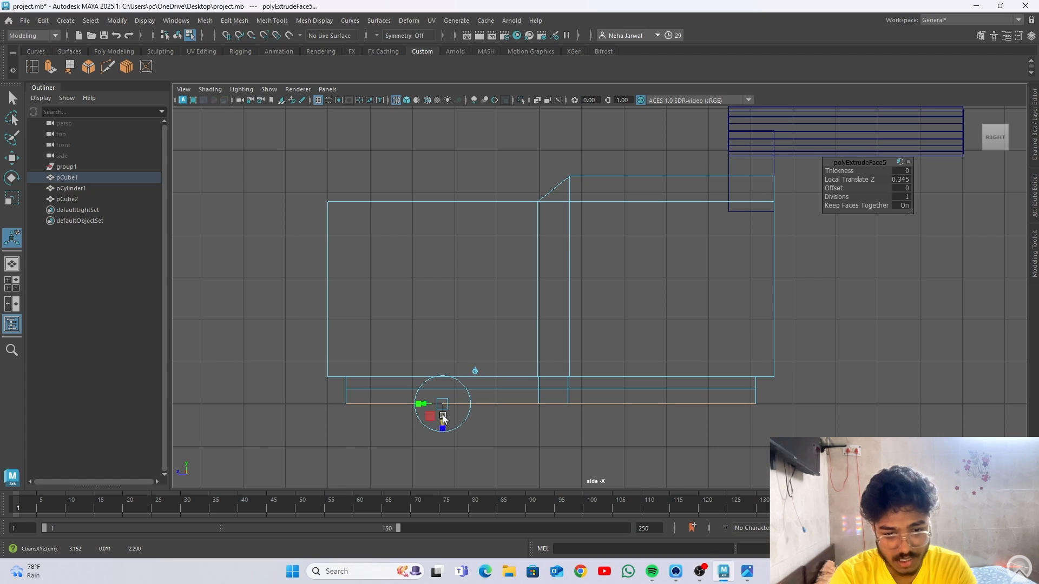
Select the faces of the new lower band, extrude them and scale them uniformly by 1.096 to reach the body's outline.
{"action": "left_click_drag", "start_coordinate": [297, 427], "coordinate": [844, 399]}
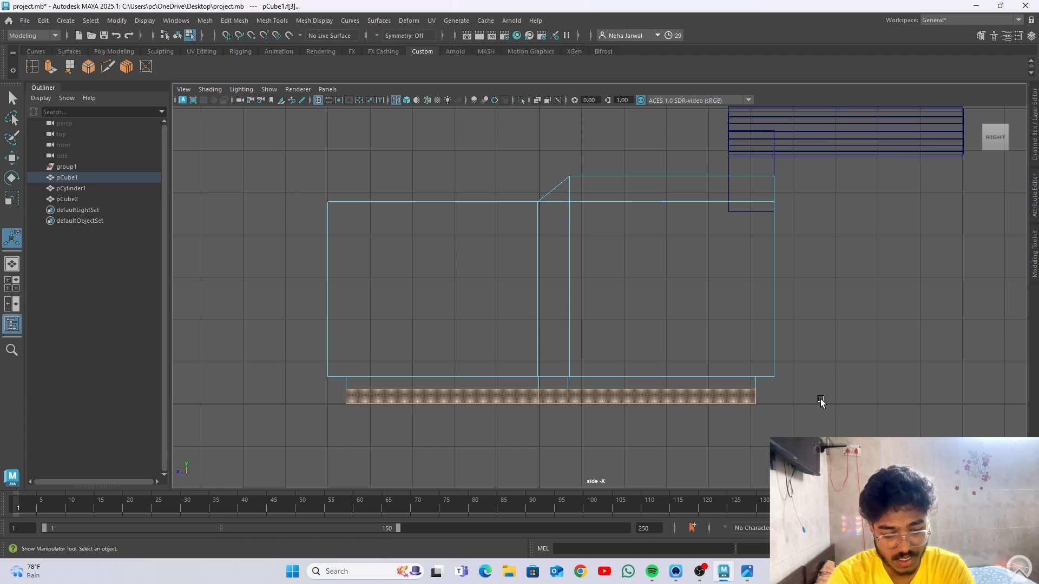
{"action": "key", "text": "ctrl+e"}
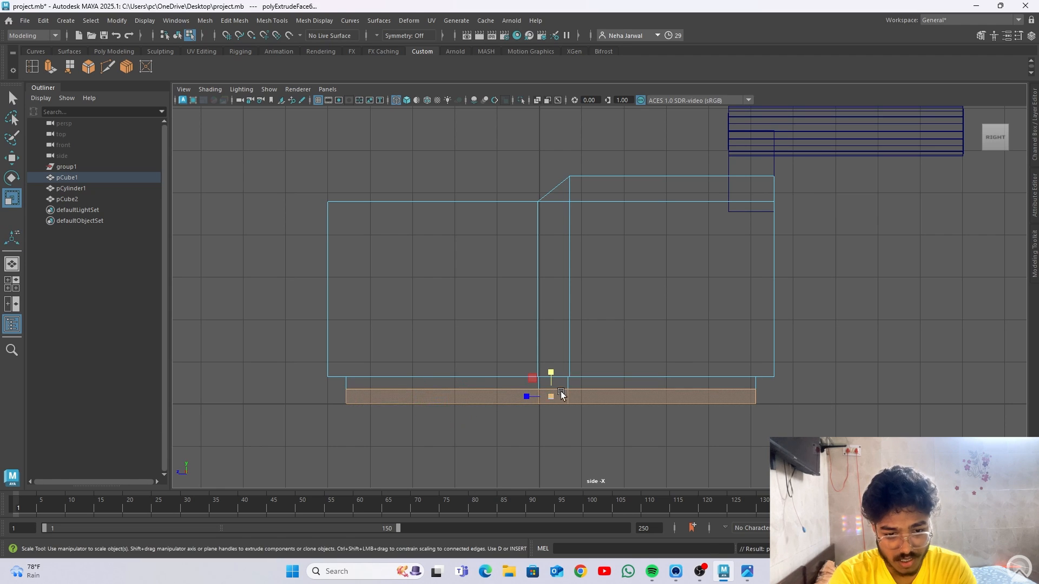
{"action": "left_click_drag", "start_coordinate": [561, 393], "coordinate": [574, 400]}
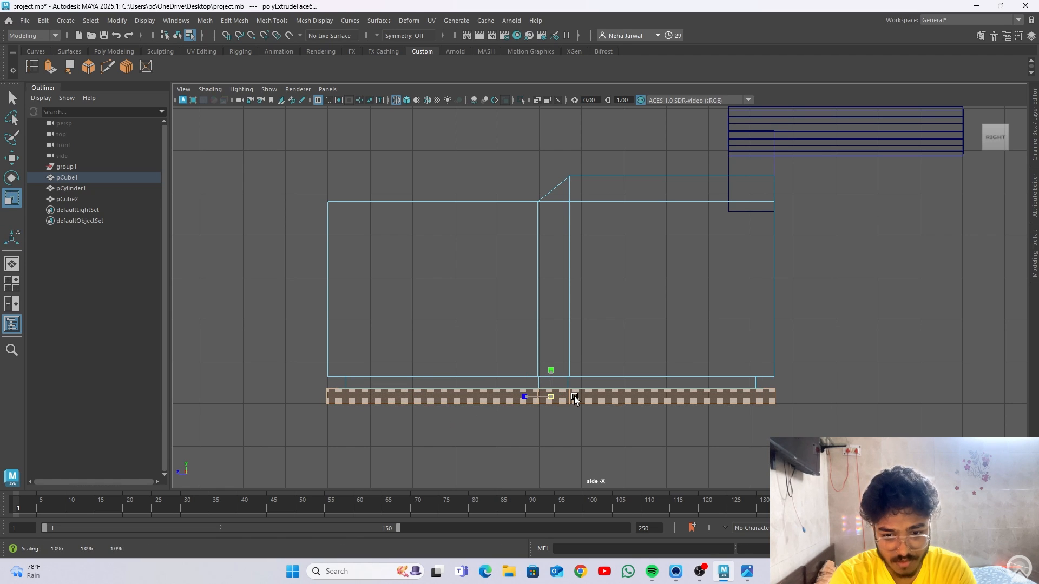
{"action": "key", "text": "space"}
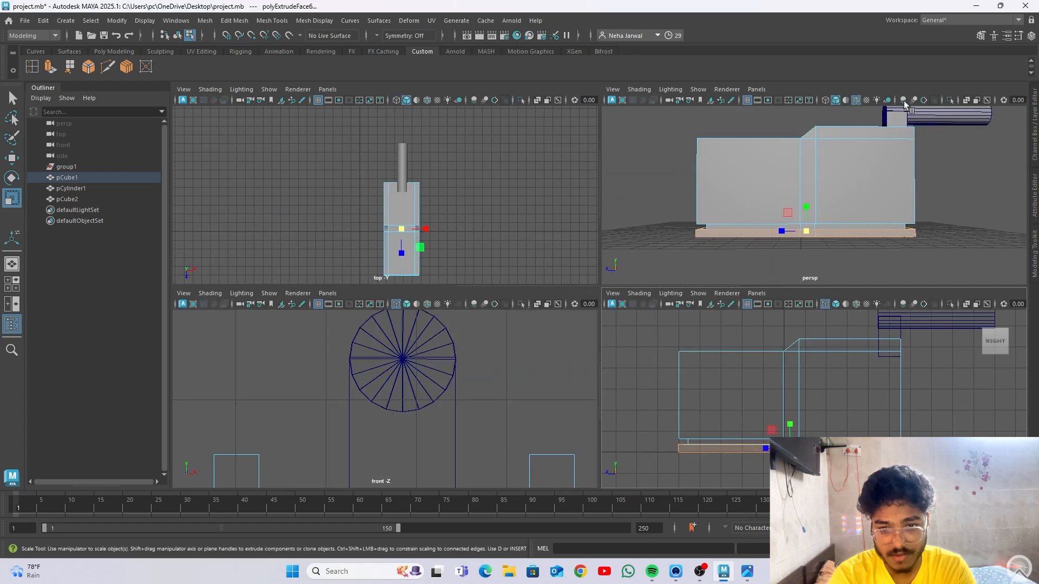
{"action": "key", "text": "space"}
{"action": "right_click_drag", "start_coordinate": [607, 406], "coordinate": [781, 416], "text": "alt"}
{"action": "middle_click_drag", "start_coordinate": [781, 415], "coordinate": [792, 248], "text": "alt"}
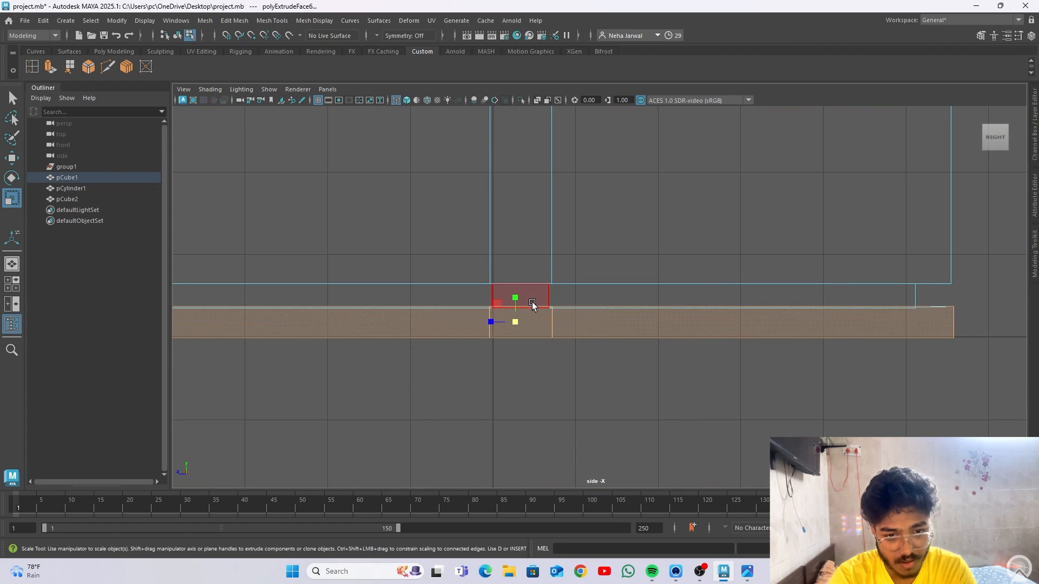
Try to isolate vertices along the lower band's upper edge, and undo back through the band's outward scaling.
{"action": "right_click_drag", "start_coordinate": [518, 268], "coordinate": [512, 252]}
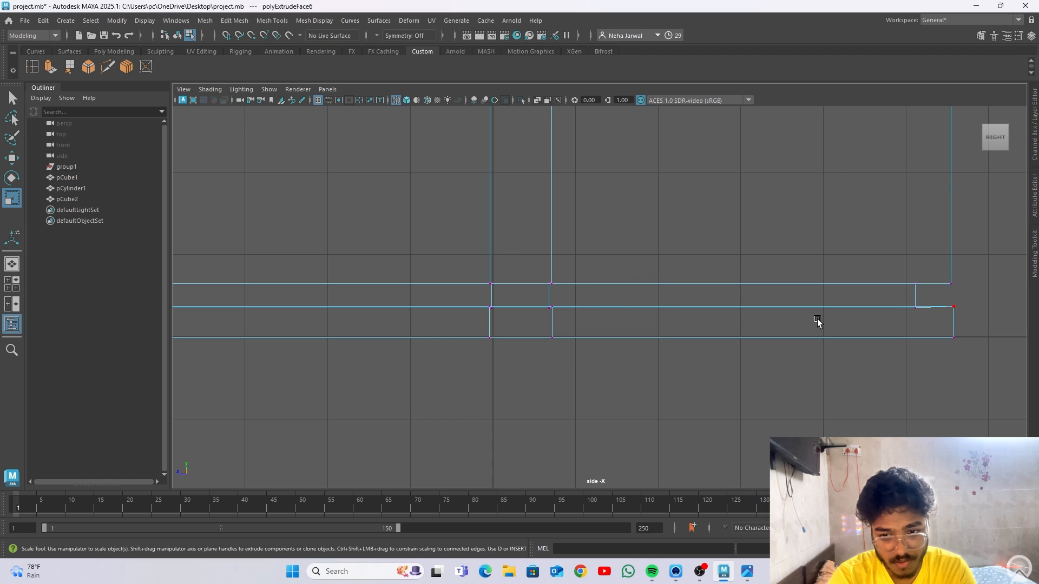
{"action": "scroll", "coordinate": [945, 309], "scroll_direction": "down", "scroll_amount": 1}
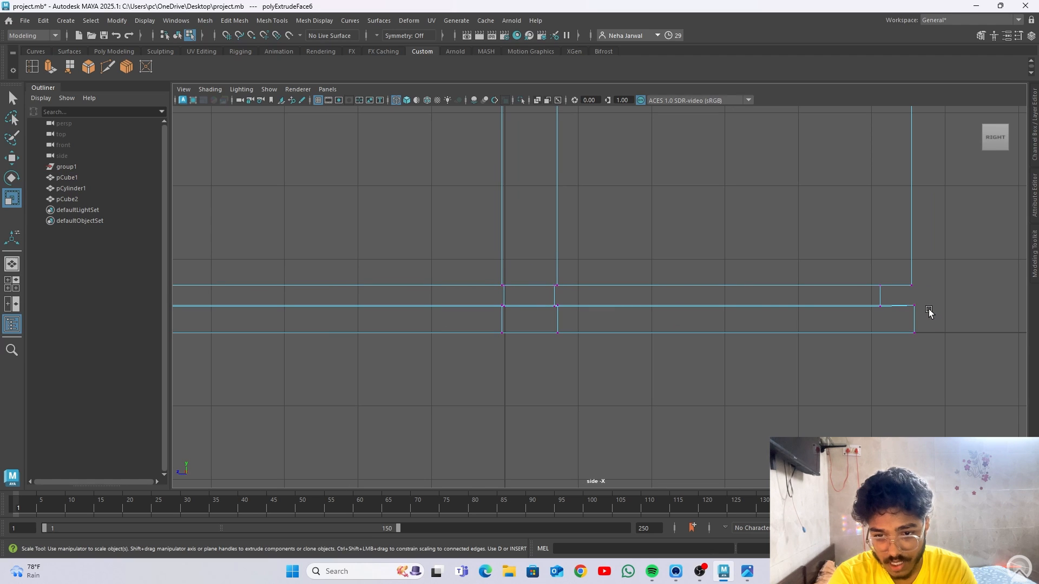
{"action": "left_click_drag", "start_coordinate": [924, 308], "coordinate": [45, 301]}
{"action": "middle_click_drag", "start_coordinate": [398, 348], "coordinate": [579, 331], "text": "alt"}
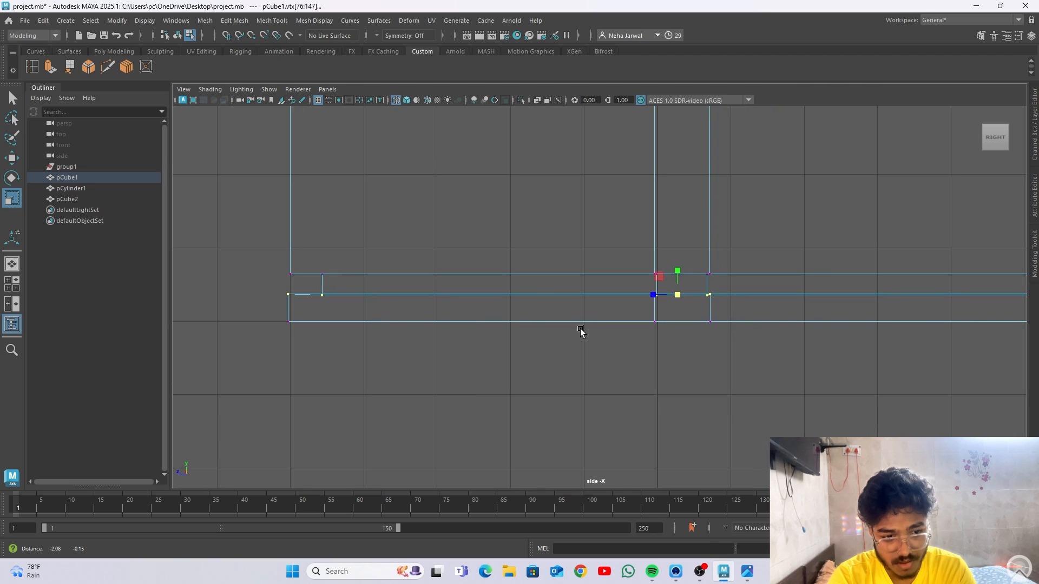
{"action": "left_click", "coordinate": [323, 297], "text": "ctrl"}
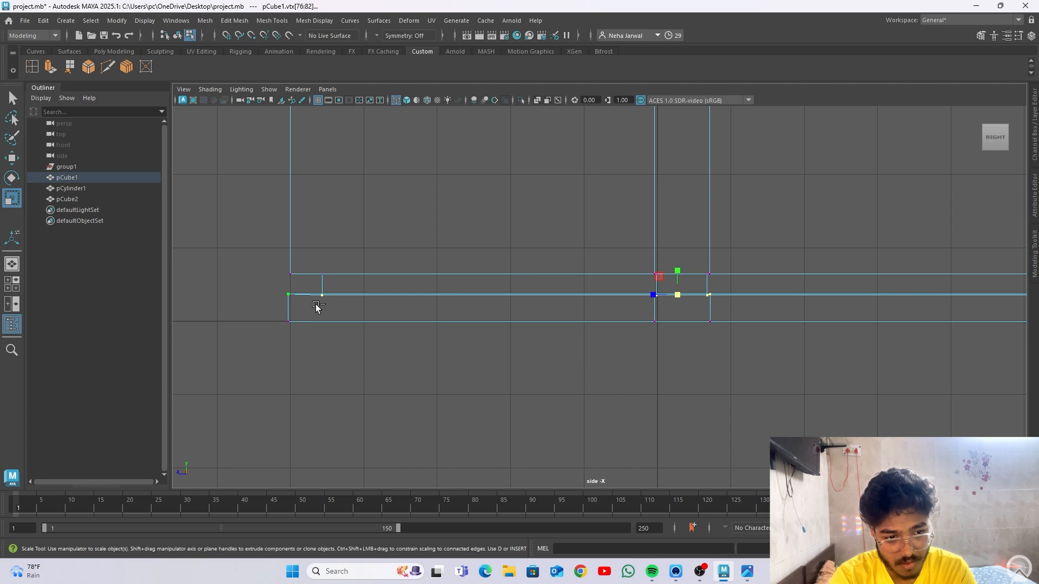
{"action": "left_click_drag", "start_coordinate": [315, 304], "coordinate": [979, 303], "text": "ctrl"}
{"action": "left_click", "coordinate": [574, 361]}
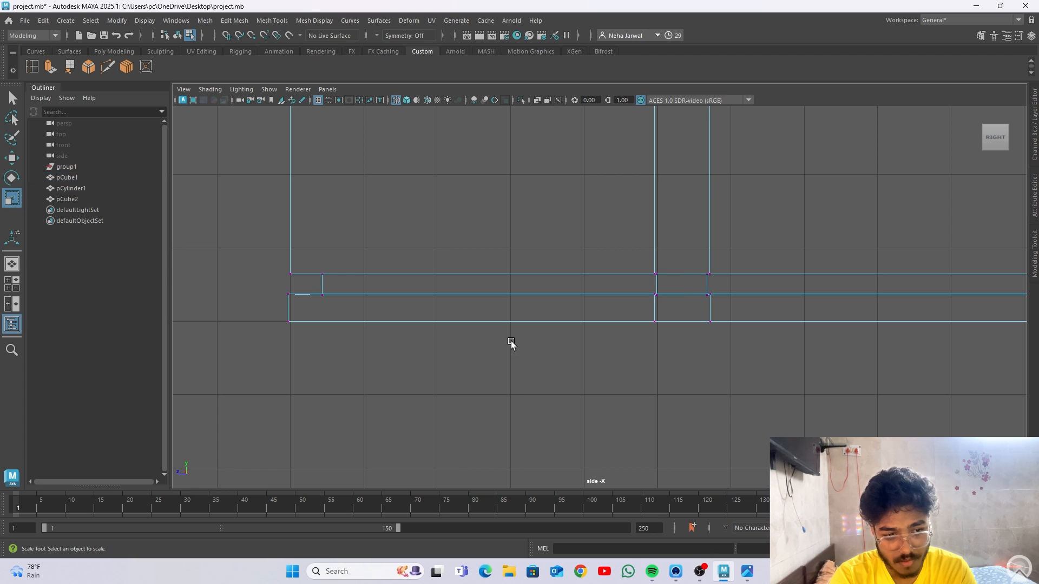
{"action": "key", "text": "ctrl+z"}
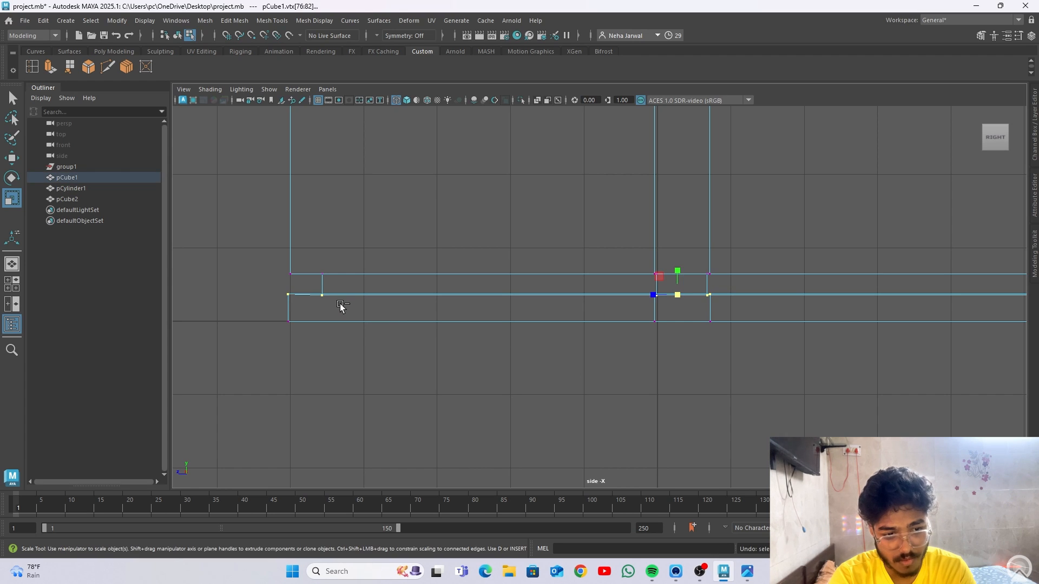
{"action": "key", "text": "ctrl+z"}
{"action": "key", "text": "ctrl+z"}
{"action": "key", "text": "ctrl+z"}
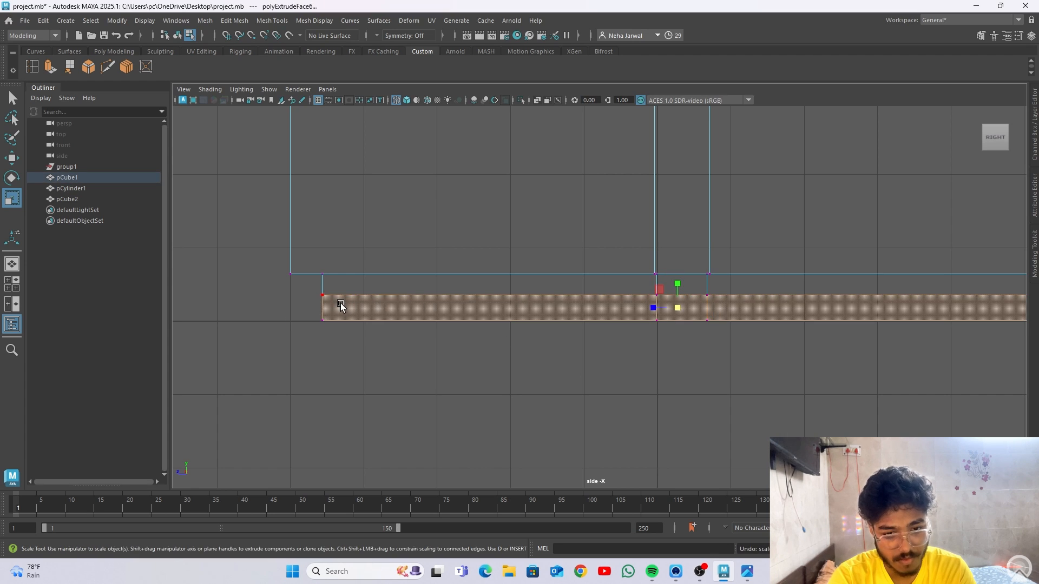
Scale the extruded lower band out to the body's length, flatten its height by a factor of 0.889 and return to object mode.
{"action": "mouse_move", "coordinate": [682, 313]}
{"action": "left_mouse_down"}
{"action": "mouse_move", "coordinate": [716, 315]}
{"action": "mouse_move", "coordinate": [680, 295]}
{"action": "left_mouse_up"}
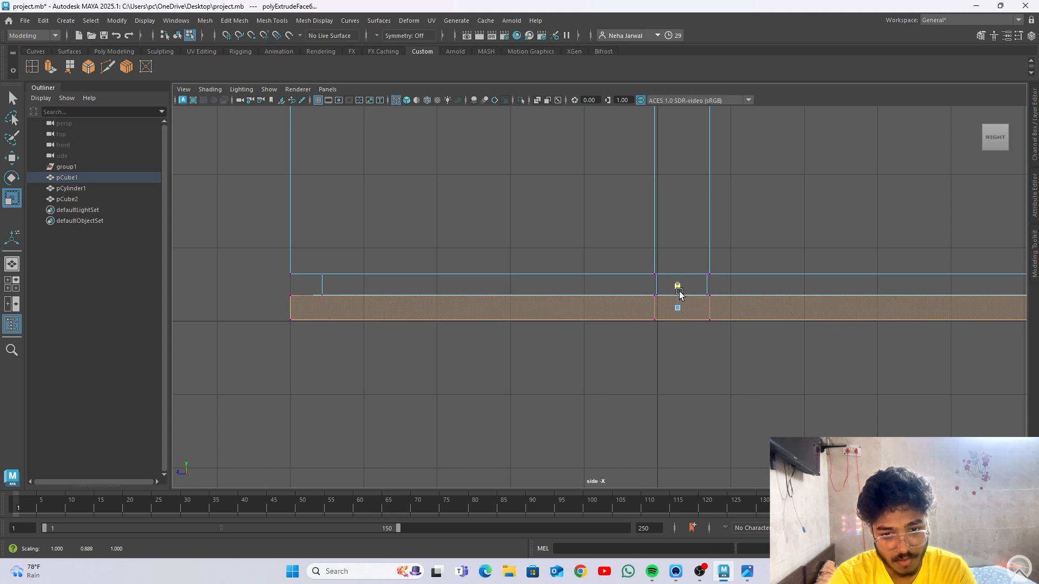
{"action": "right_click_drag", "start_coordinate": [651, 246], "coordinate": [703, 229]}
{"action": "left_click", "coordinate": [703, 333]}
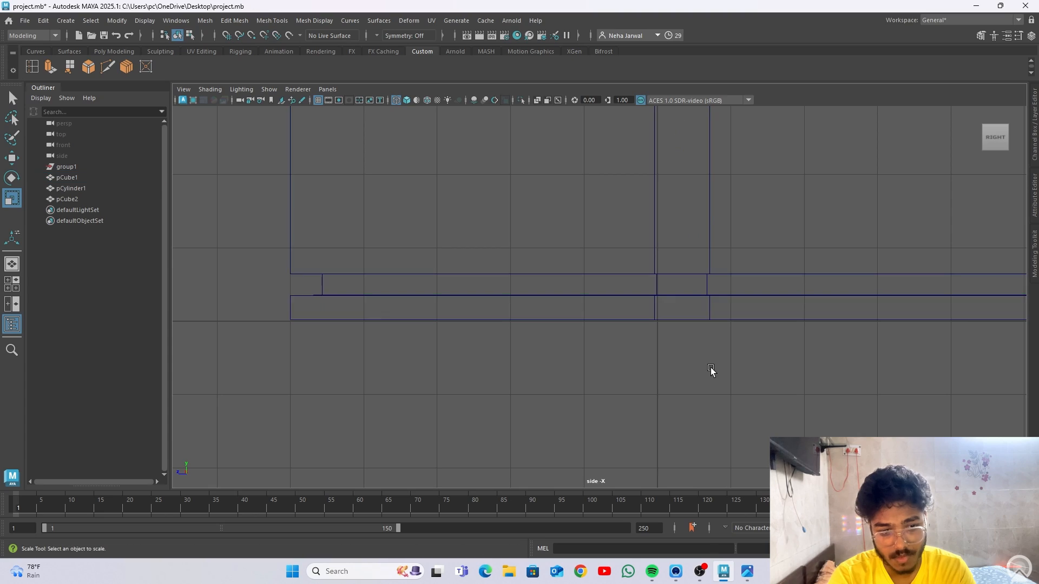
{"action": "right_click_drag", "start_coordinate": [711, 371], "coordinate": [642, 327], "text": "alt"}
{"action": "left_click_drag", "start_coordinate": [642, 326], "coordinate": [659, 294], "text": "alt"}
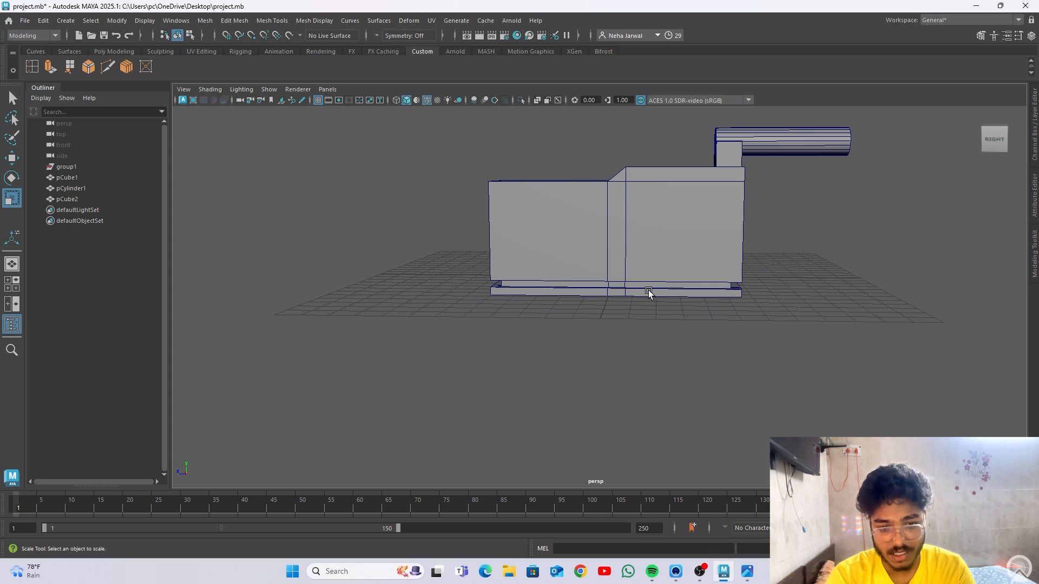
Snap the lower band's bottom vertices vertically to the ground grid line in the side view and return to object mode.
{"action": "key", "text": "space"}
{"action": "key", "text": "space"}
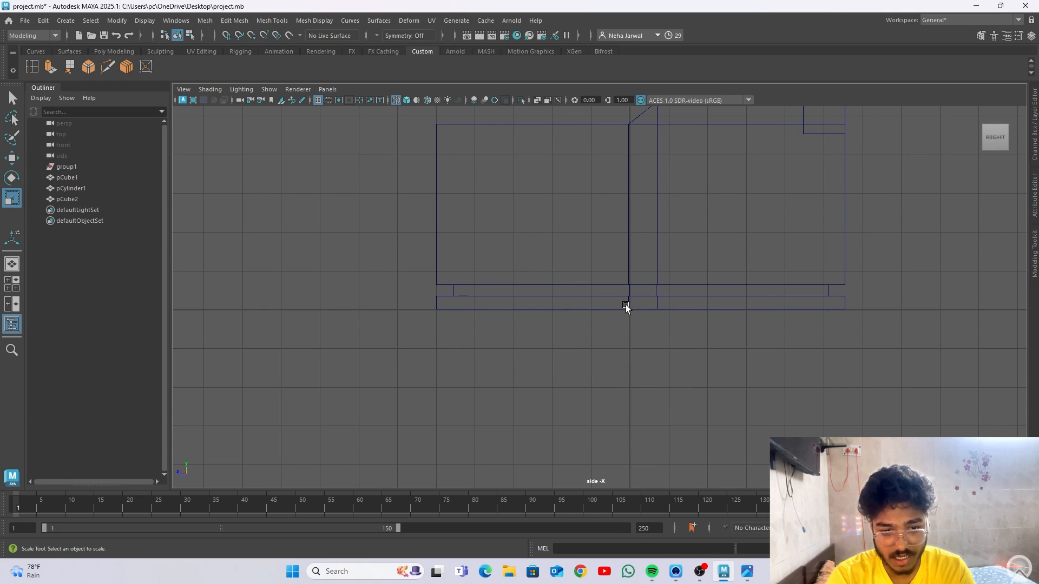
{"action": "right_click_drag", "start_coordinate": [628, 297], "coordinate": [679, 233]}
{"action": "left_click", "coordinate": [640, 295]}
{"action": "key", "text": "w"}
{"action": "right_click_drag", "start_coordinate": [645, 298], "coordinate": [595, 263]}
{"action": "right_click_drag", "start_coordinate": [726, 296], "coordinate": [666, 248]}
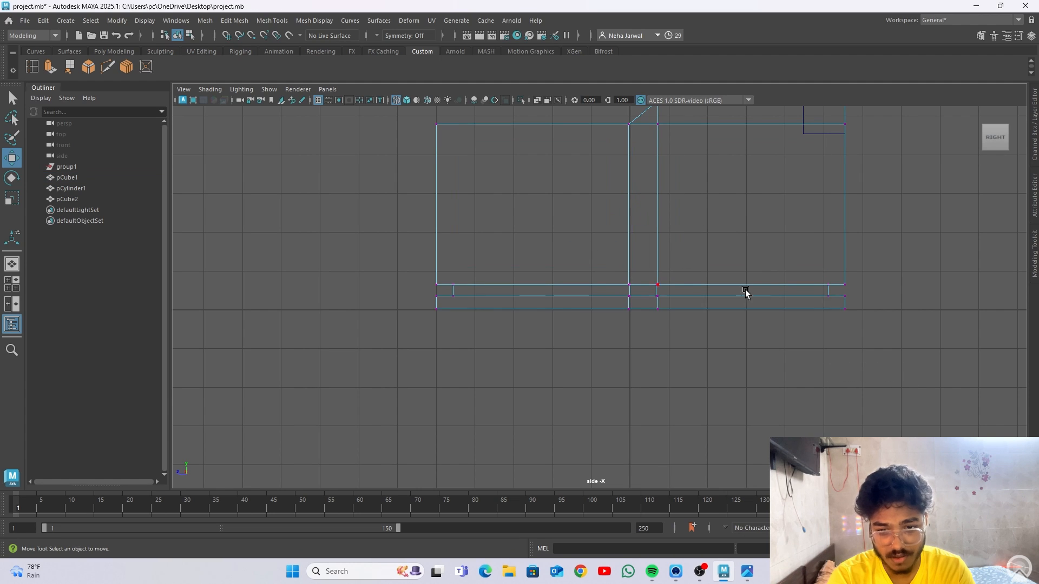
{"action": "left_click_drag", "start_coordinate": [899, 340], "coordinate": [339, 304]}
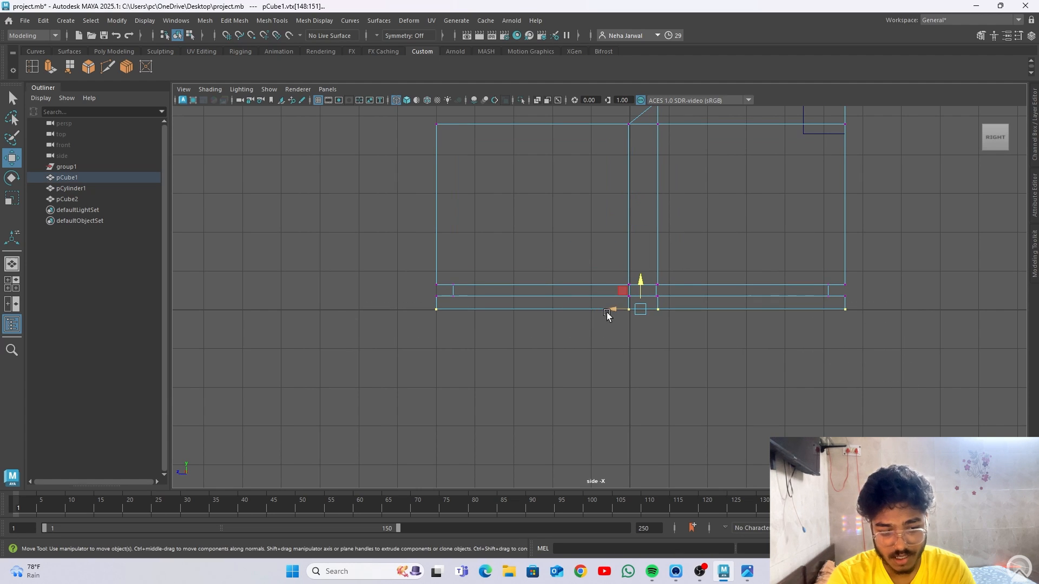
{"action": "key", "text": "x"}
{"action": "left_click_drag", "start_coordinate": [640, 296], "coordinate": [641, 292]}
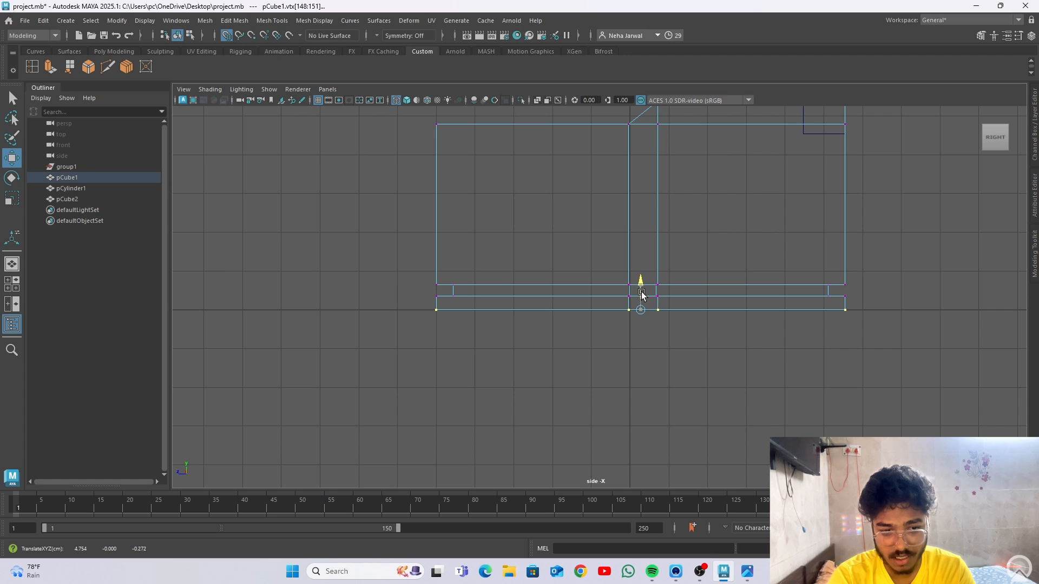
{"action": "right_click_drag", "start_coordinate": [550, 255], "coordinate": [497, 262]}
{"action": "left_click", "coordinate": [658, 378]}
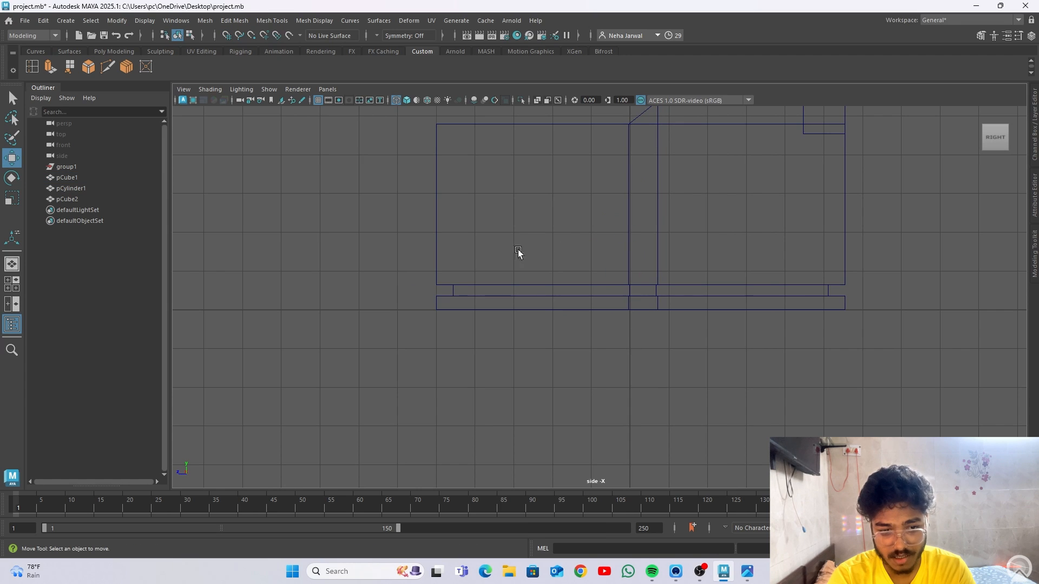
Examine the box body, stepped side rails and finished base from several angles in the perspective view.
{"action": "key", "text": "space"}
{"action": "key", "text": "space"}
{"action": "left_click_drag", "start_coordinate": [709, 351], "coordinate": [742, 314], "text": "alt"}
{"action": "scroll", "coordinate": [749, 360], "scroll_direction": "up", "scroll_amount": 4}
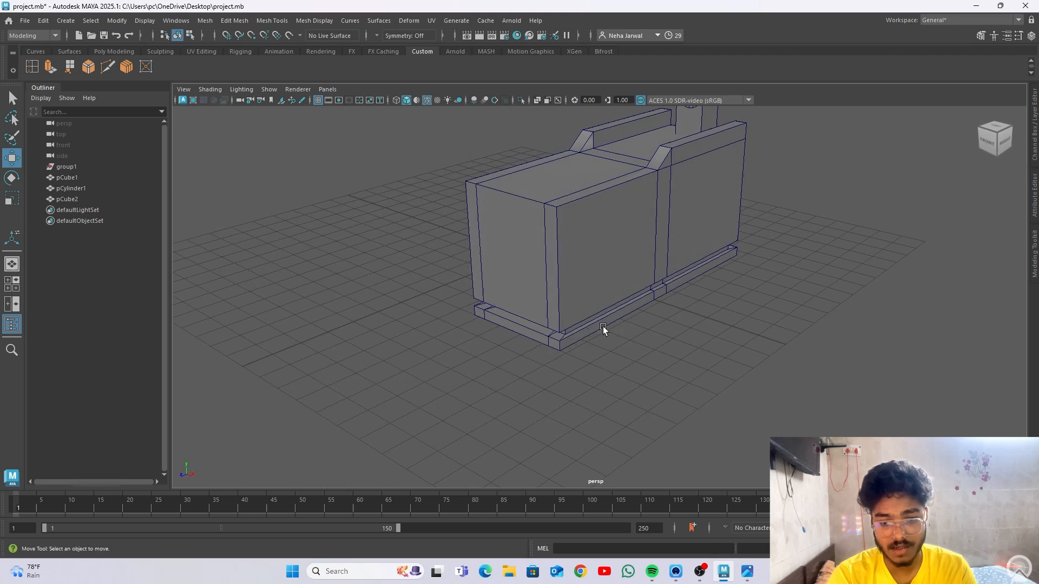
{"action": "left_click_drag", "start_coordinate": [603, 328], "coordinate": [633, 325], "text": "alt"}
{"action": "scroll", "coordinate": [596, 346], "scroll_direction": "up", "scroll_amount": 3}
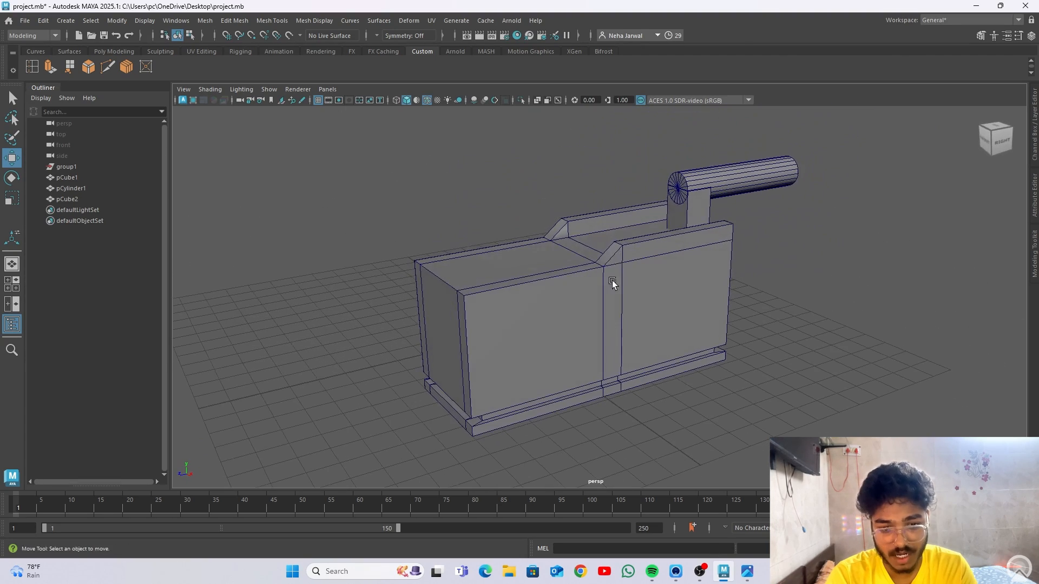
{"action": "scroll", "coordinate": [619, 272], "scroll_direction": "up", "scroll_amount": 5}
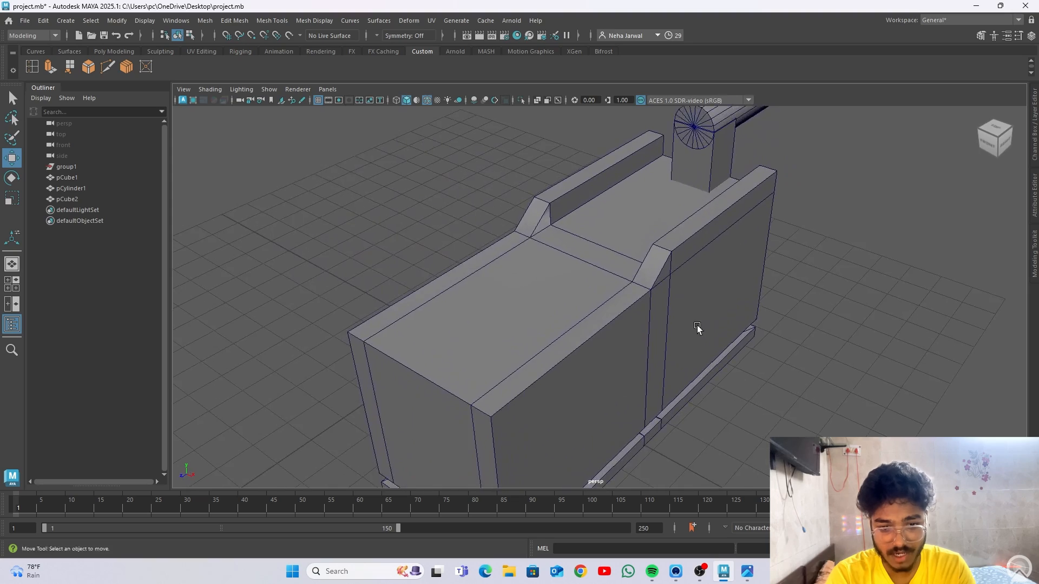
{"action": "left_click_drag", "start_coordinate": [696, 326], "coordinate": [612, 292], "text": "alt"}
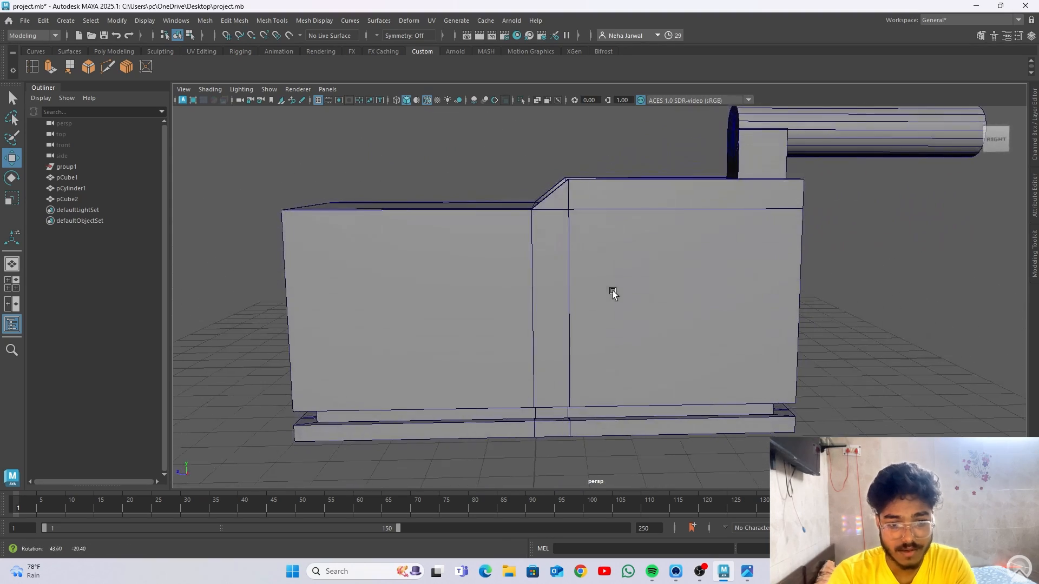
{"action": "left_click_drag", "start_coordinate": [566, 187], "coordinate": [631, 244], "text": "alt"}
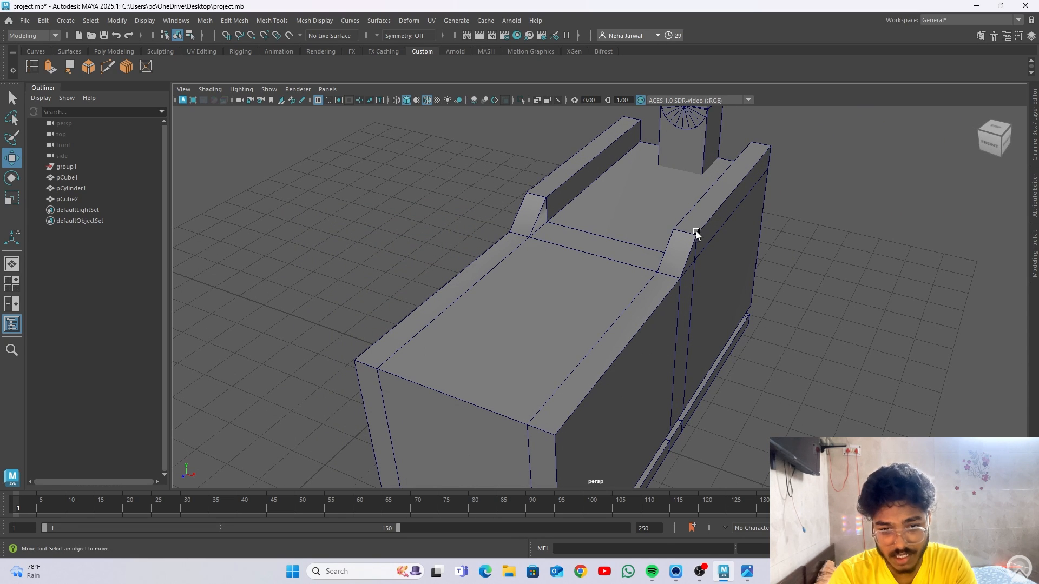
{"action": "left_click_drag", "start_coordinate": [559, 205], "coordinate": [673, 209], "text": "alt"}
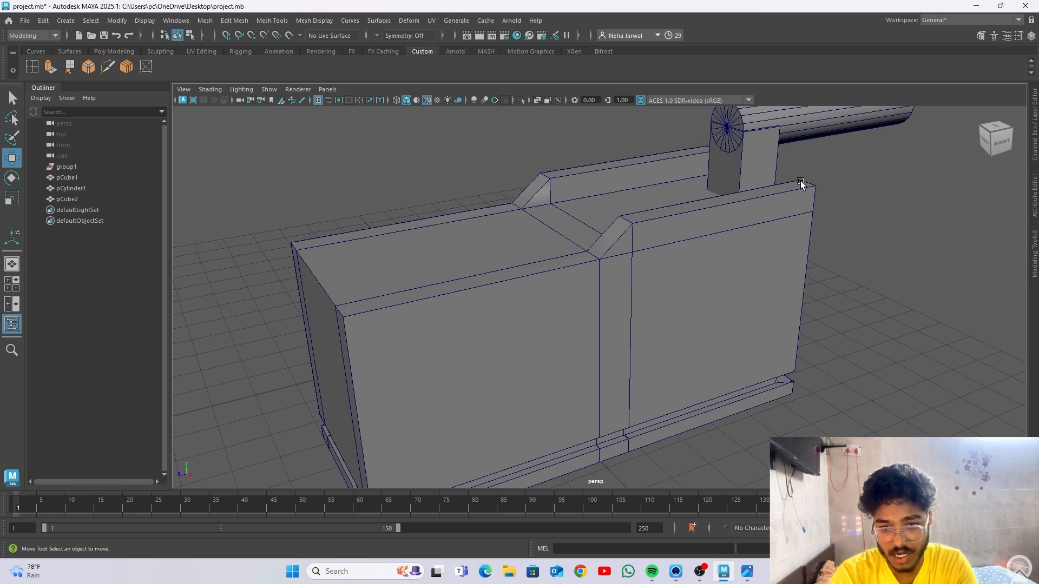
{"action": "left_click_drag", "start_coordinate": [719, 393], "coordinate": [636, 352], "text": "alt"}
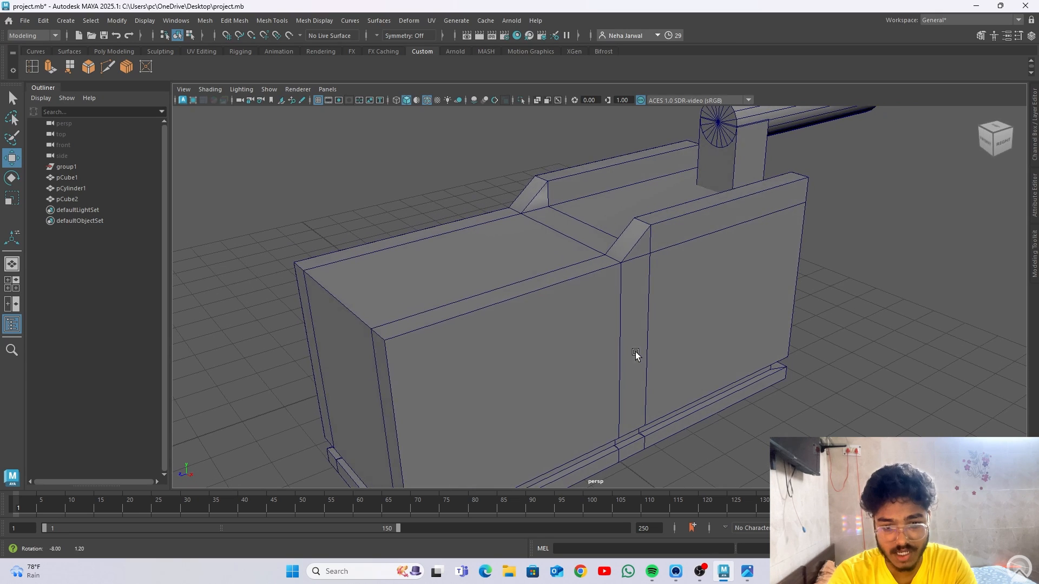
Switch to the image viewer to examine the ghost trap reference photo, and return to Maya to compare it with the box body.
{"action": "left_click_drag", "start_coordinate": [766, 353], "coordinate": [750, 349], "text": "alt"}
{"action": "key", "text": "super+Tab"}
{"action": "left_click", "coordinate": [736, 209]}
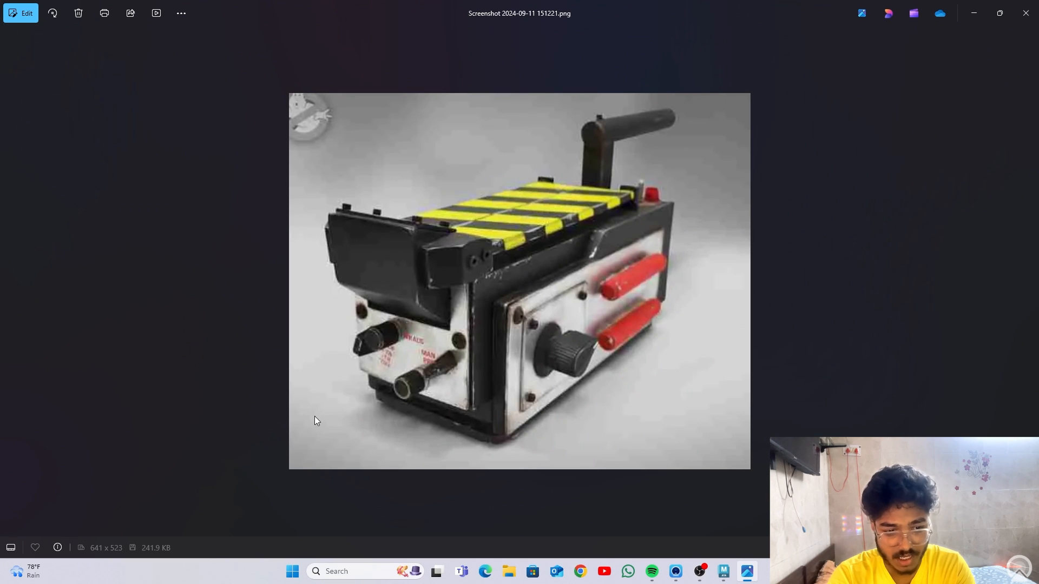
{"action": "key", "text": "super+Tab"}
{"action": "left_click", "coordinate": [657, 180]}
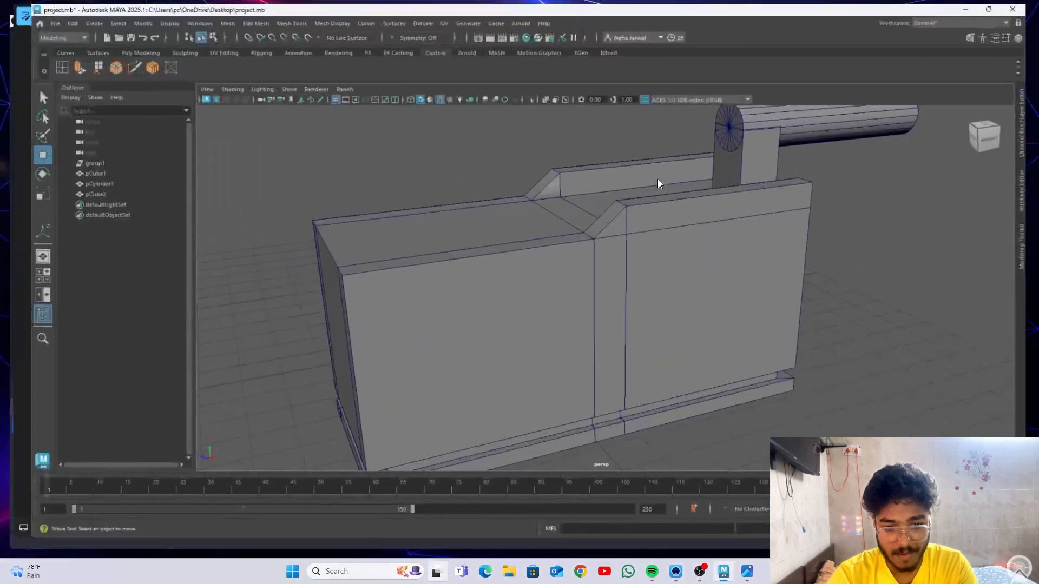
{"action": "left_click_drag", "start_coordinate": [525, 279], "coordinate": [513, 299], "text": "alt"}
{"action": "scroll", "coordinate": [573, 269], "scroll_direction": "down", "scroll_amount": 3}
{"action": "left_click_drag", "start_coordinate": [573, 269], "coordinate": [609, 255], "text": "alt"}
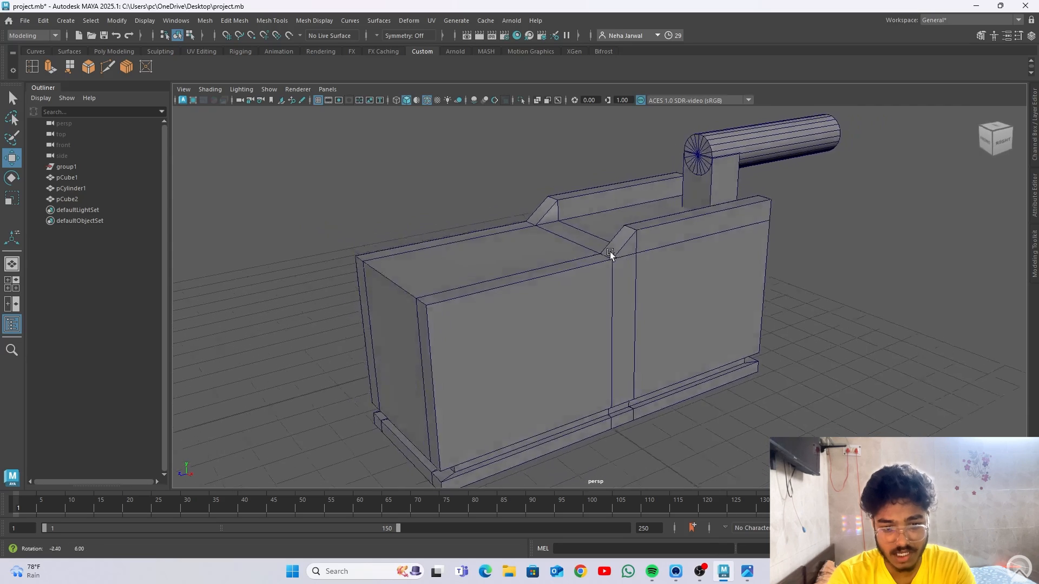
Select the short cross edges at the foot and crest of both side rails' ramps and at the rails' rear top corners.
{"action": "scroll", "coordinate": [673, 296], "scroll_direction": "up", "scroll_amount": 4}
{"action": "right_click_drag", "start_coordinate": [649, 250], "coordinate": [643, 220]}
{"action": "left_click_drag", "start_coordinate": [643, 221], "coordinate": [547, 258], "text": "alt"}
{"action": "key", "text": "t"}
{"action": "left_click", "coordinate": [519, 232]}
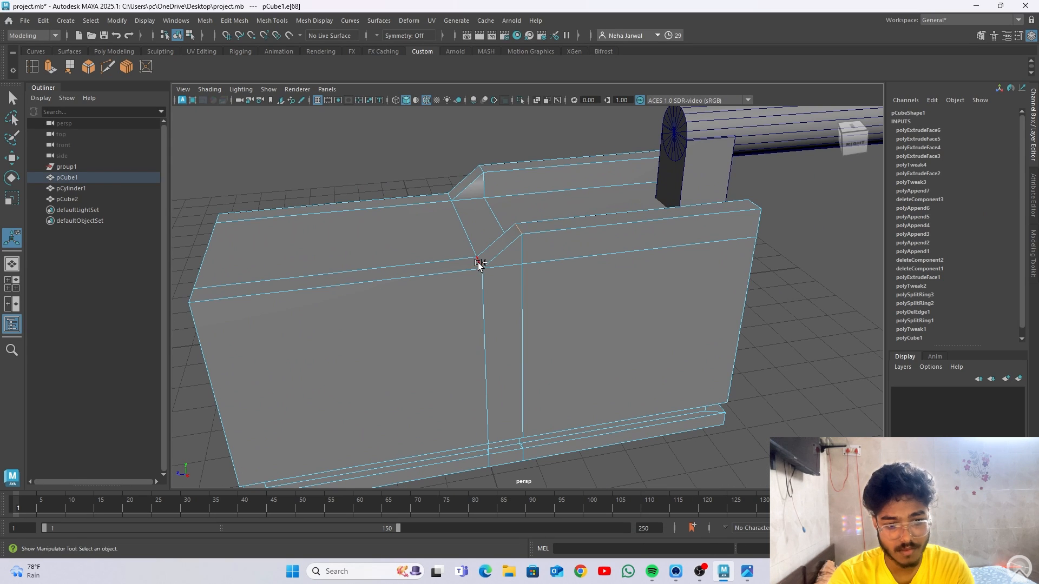
{"action": "left_click", "coordinate": [451, 196], "text": "shift"}
{"action": "left_click", "coordinate": [481, 169], "text": "shift"}
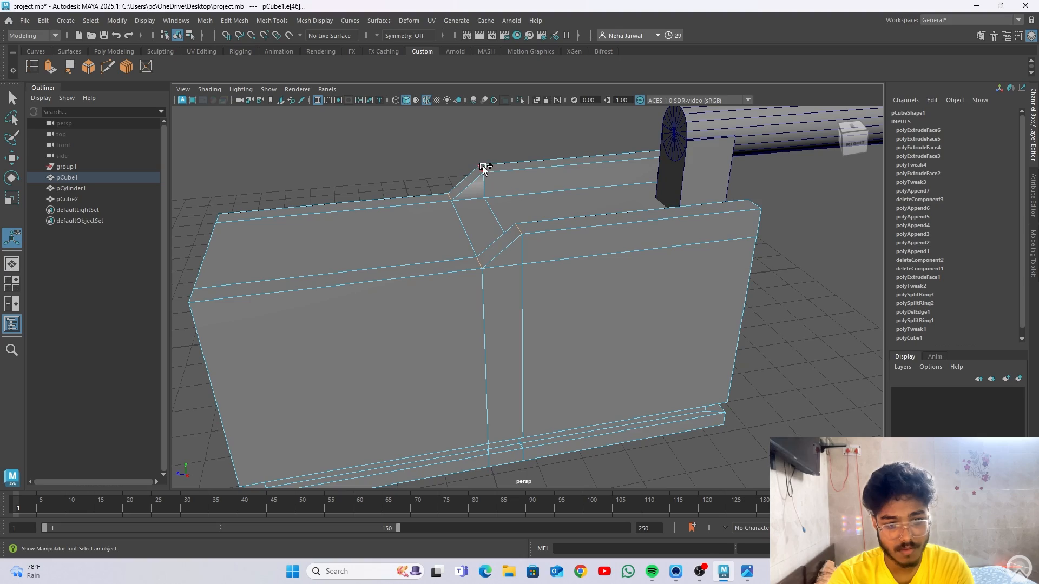
{"action": "left_click_drag", "start_coordinate": [694, 247], "coordinate": [476, 241], "text": "alt"}
{"action": "left_click_drag", "start_coordinate": [455, 282], "coordinate": [592, 225], "text": "alt"}
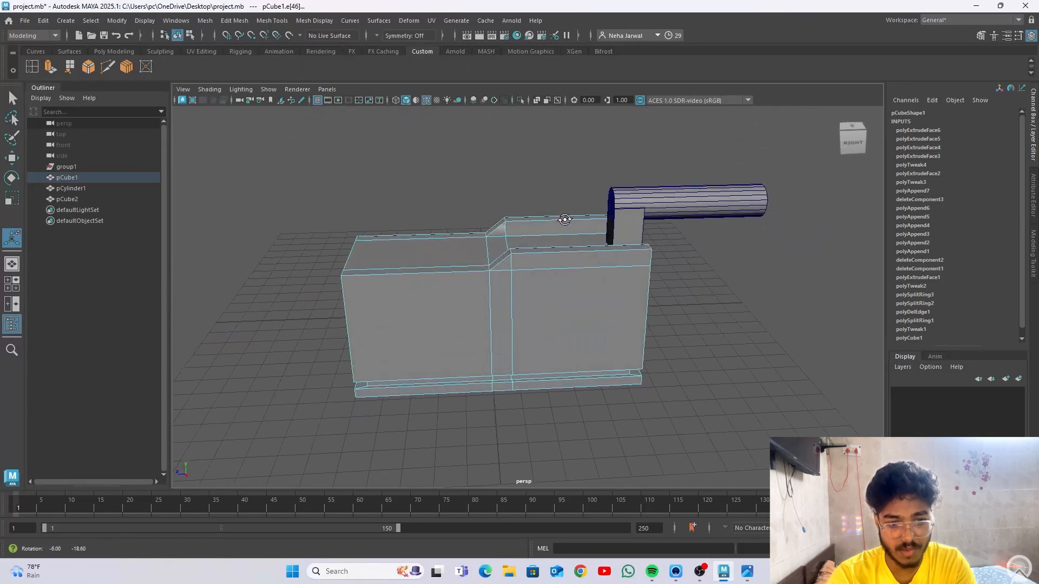
Bevel the selected rail edges with a fraction of 0.43 and 4 segments, and return to object mode.
{"action": "left_click", "coordinate": [244, 21]}
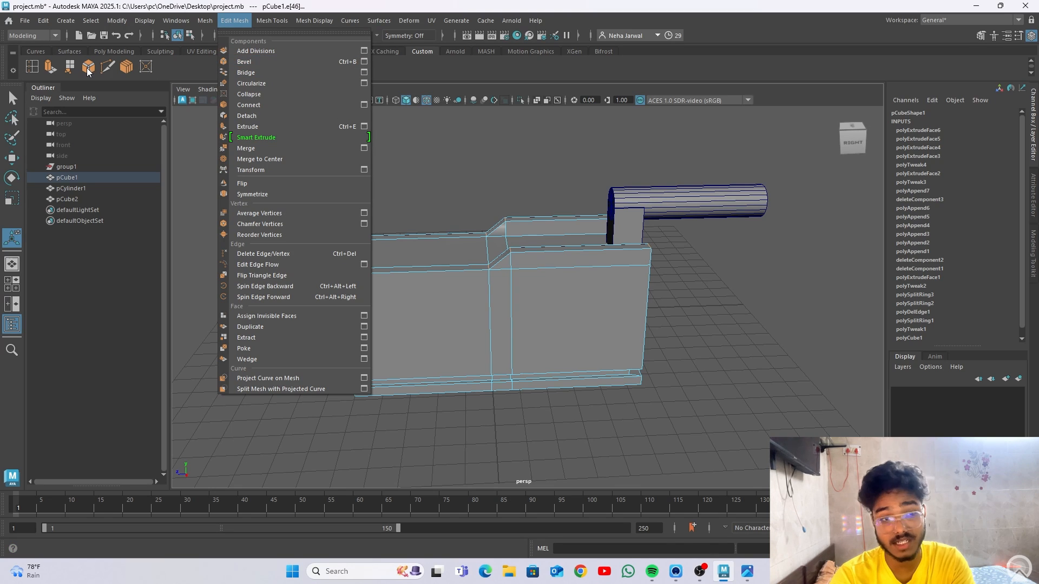
{"action": "left_click", "coordinate": [186, 75]}
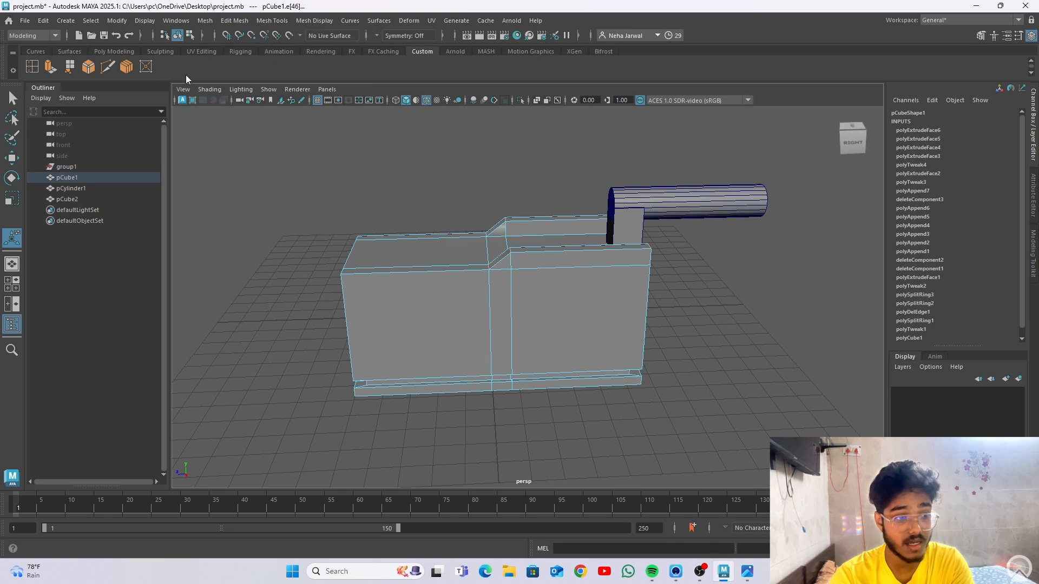
{"action": "left_click", "coordinate": [96, 70]}
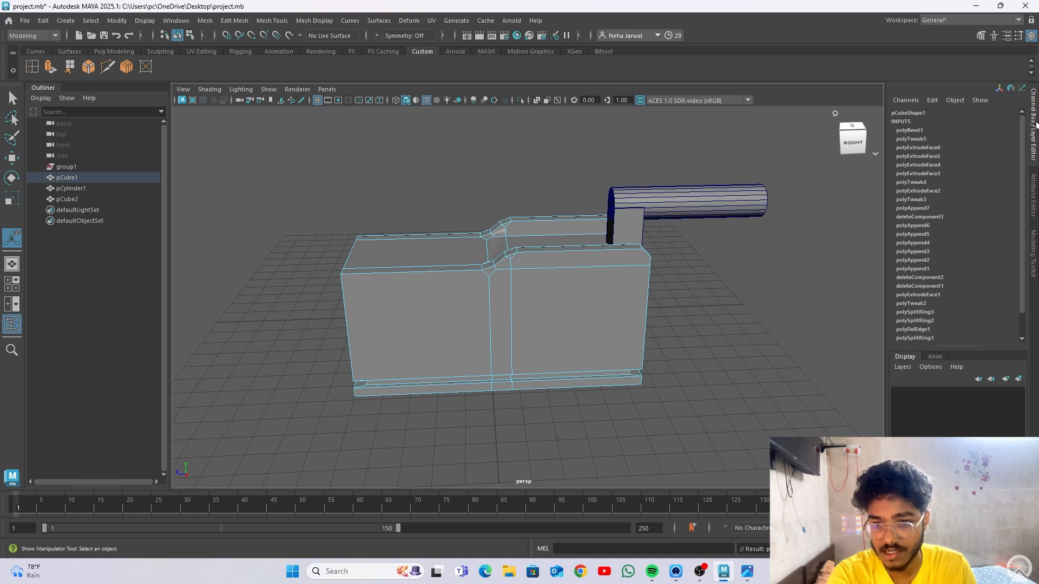
{"action": "left_click", "coordinate": [914, 130]}
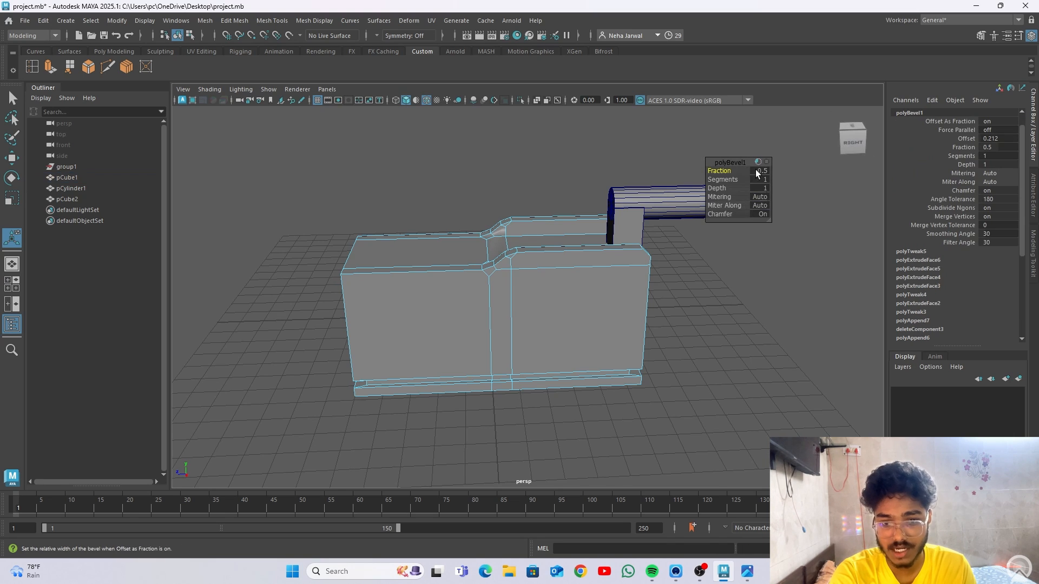
{"action": "left_click_drag", "start_coordinate": [752, 161], "coordinate": [845, 179]}
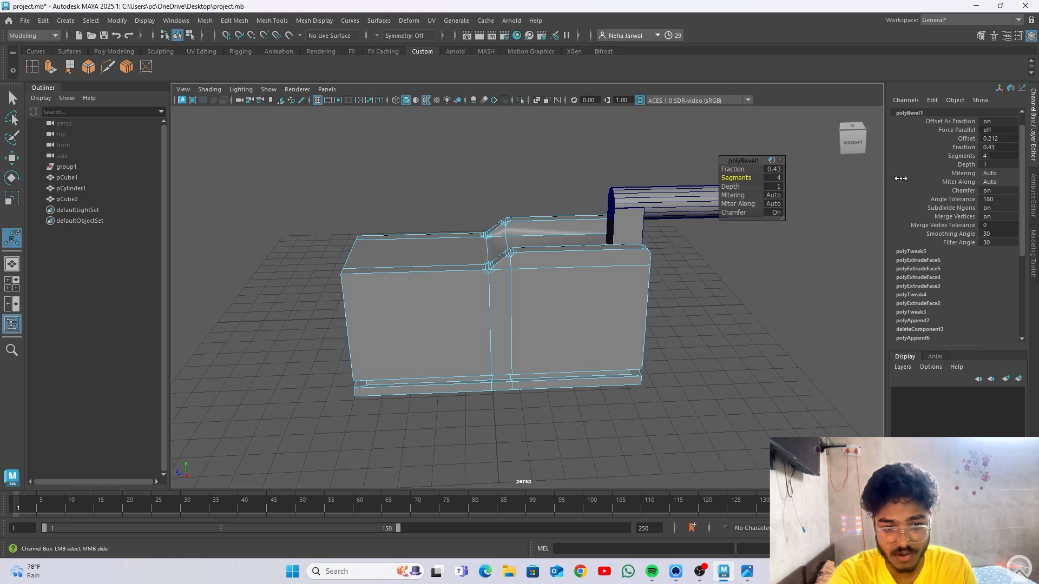
{"action": "right_click_drag", "start_coordinate": [589, 226], "coordinate": [644, 209]}
{"action": "left_click", "coordinate": [693, 296]}
Examine the beveled ramp corners and rounded rear rail corners on the box body from several angles.
{"action": "left_click_drag", "start_coordinate": [566, 275], "coordinate": [584, 278], "text": "alt"}
{"action": "right_click_drag", "start_coordinate": [584, 283], "coordinate": [667, 327], "text": "alt"}
{"action": "left_click_drag", "start_coordinate": [573, 273], "coordinate": [612, 295], "text": "alt"}
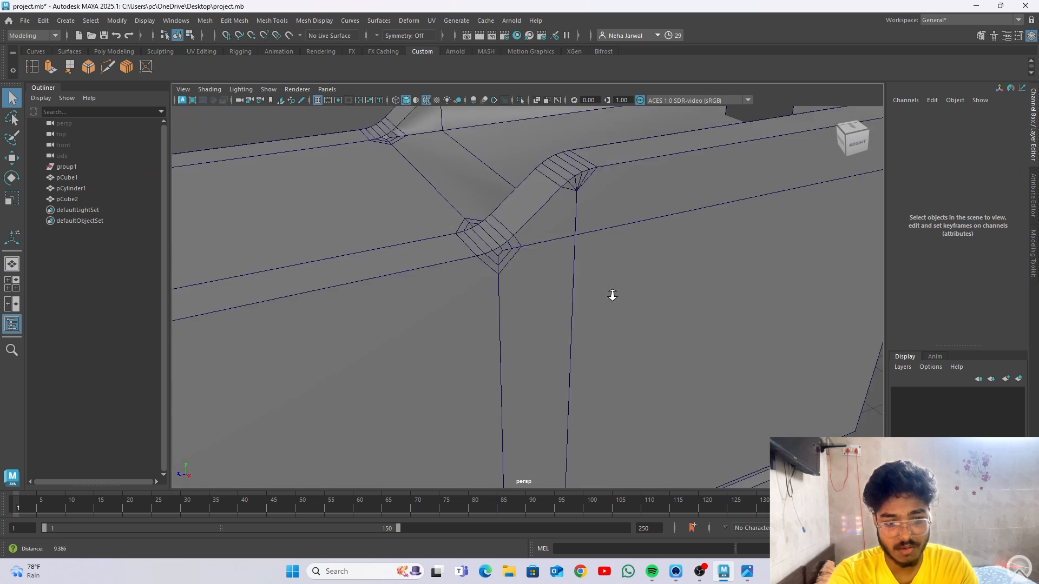
{"action": "right_click_drag", "start_coordinate": [612, 294], "coordinate": [557, 251], "text": "alt"}
{"action": "left_click_drag", "start_coordinate": [568, 266], "coordinate": [530, 236], "text": "alt"}
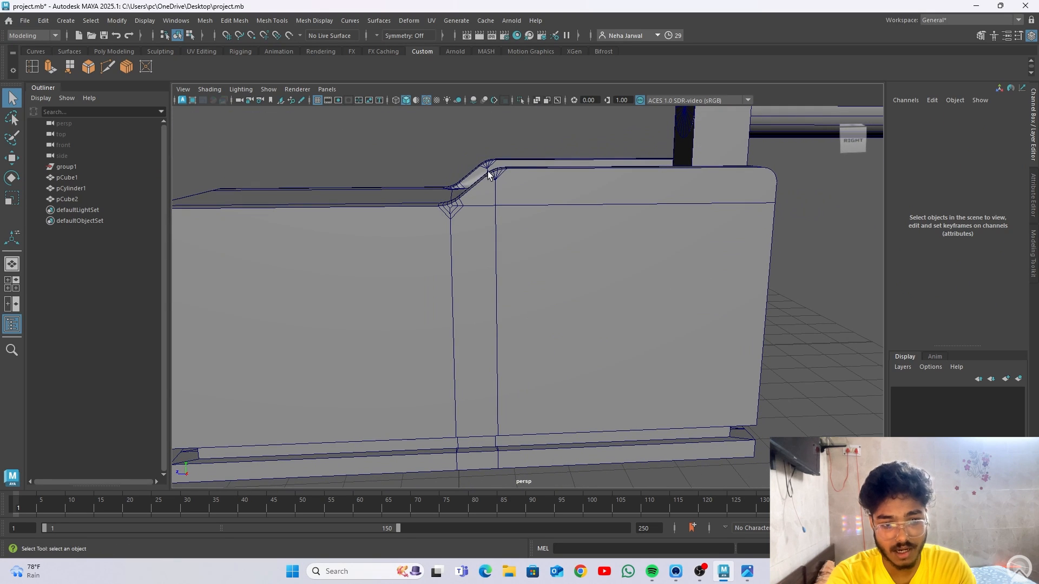
{"action": "left_click_drag", "start_coordinate": [487, 171], "coordinate": [624, 180], "text": "alt"}
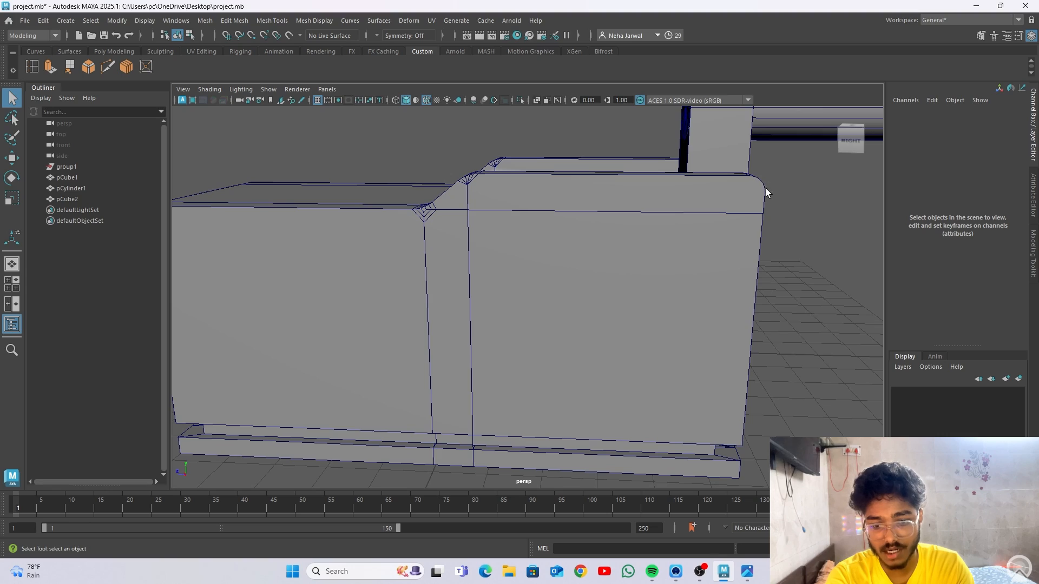
{"action": "right_click_drag", "start_coordinate": [767, 193], "coordinate": [572, 215], "text": "alt"}
{"action": "left_click_drag", "start_coordinate": [572, 215], "coordinate": [425, 310], "text": "alt"}
{"action": "left_click_drag", "start_coordinate": [592, 329], "coordinate": [564, 334], "text": "alt"}
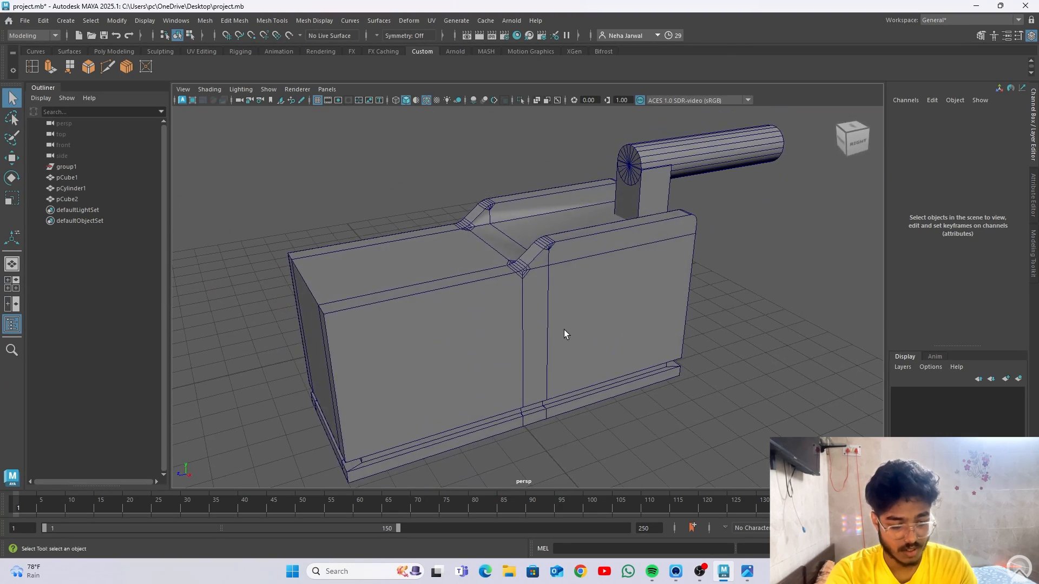
{"action": "key", "text": "alt+5"}
{"action": "mouse_move", "coordinate": [789, 288]}
{"action": "left_mouse_down", "text": "alt"}
{"action": "mouse_move", "coordinate": [614, 289]}
{"action": "mouse_move", "coordinate": [664, 303]}
{"action": "left_mouse_up", "text": "alt"}
{"action": "key", "text": "alt+5"}
{"action": "left_click_drag", "start_coordinate": [615, 232], "coordinate": [577, 219], "text": "alt"}
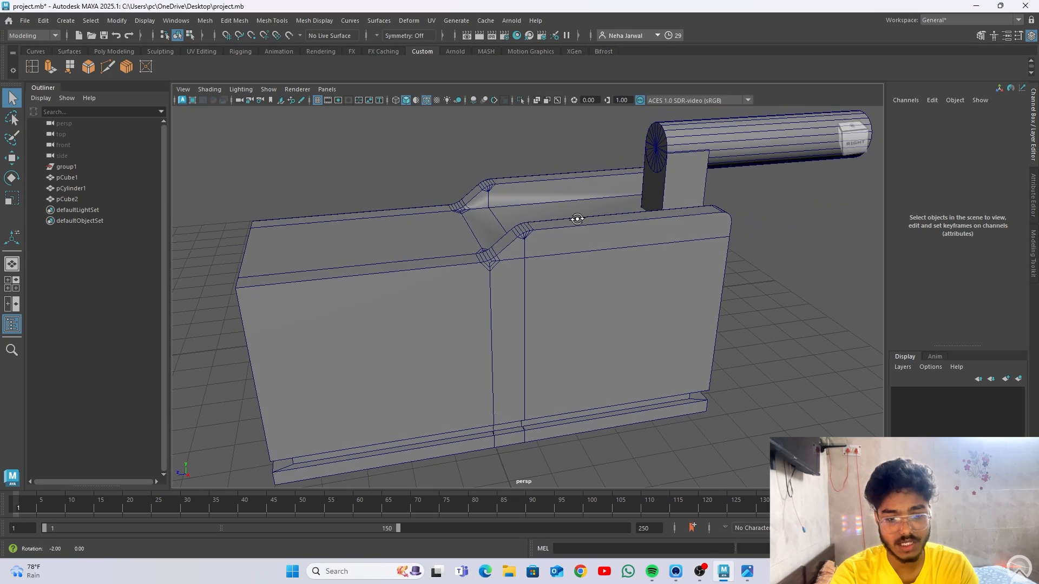
Select the outer outline edges of one side panel along its top, front and rear verticals, including the rounded rear corner.
{"action": "right_click", "coordinate": [577, 232]}
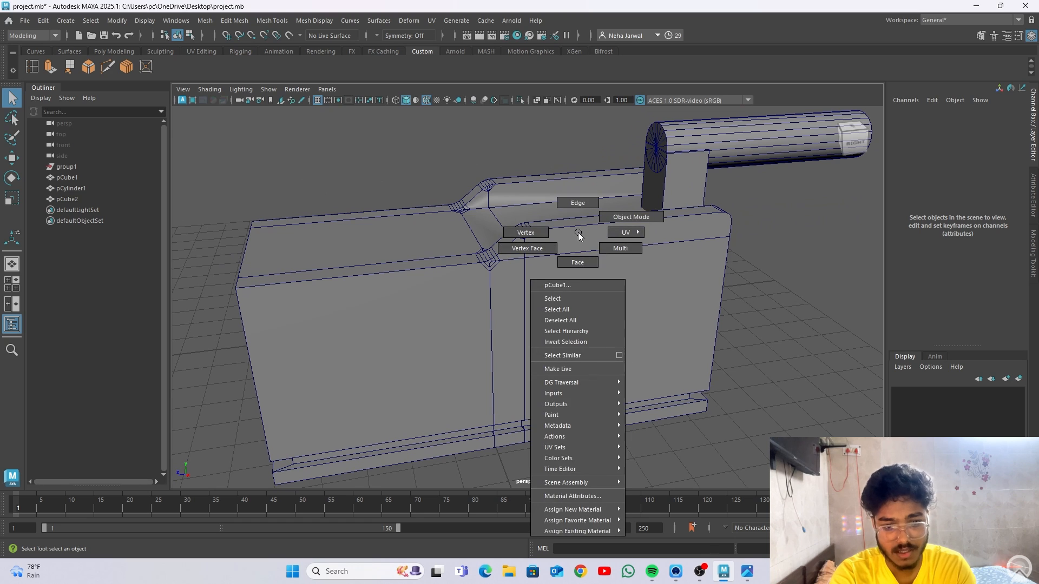
{"action": "left_click", "coordinate": [578, 202]}
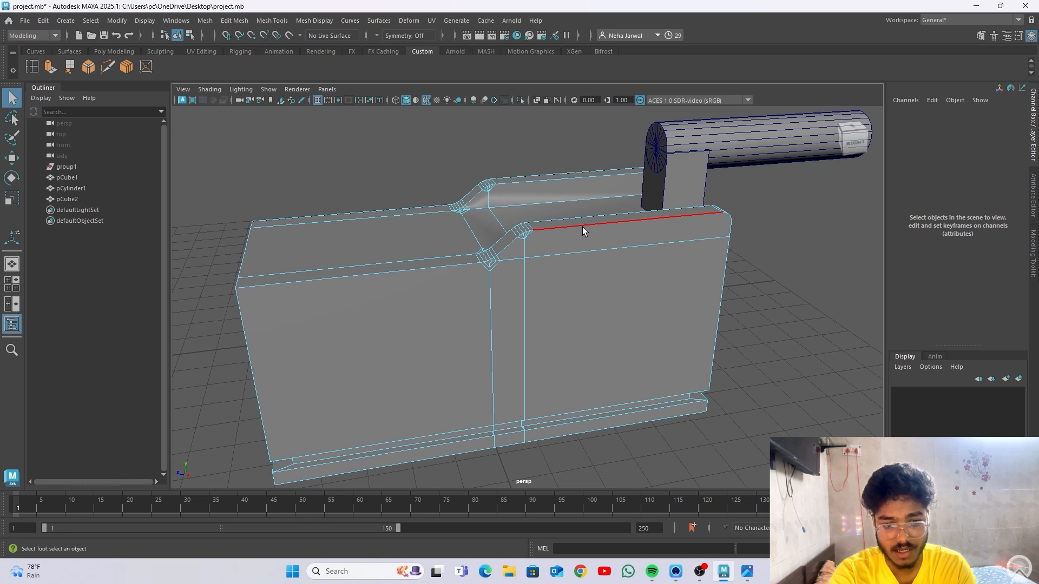
{"action": "left_click", "coordinate": [582, 226]}
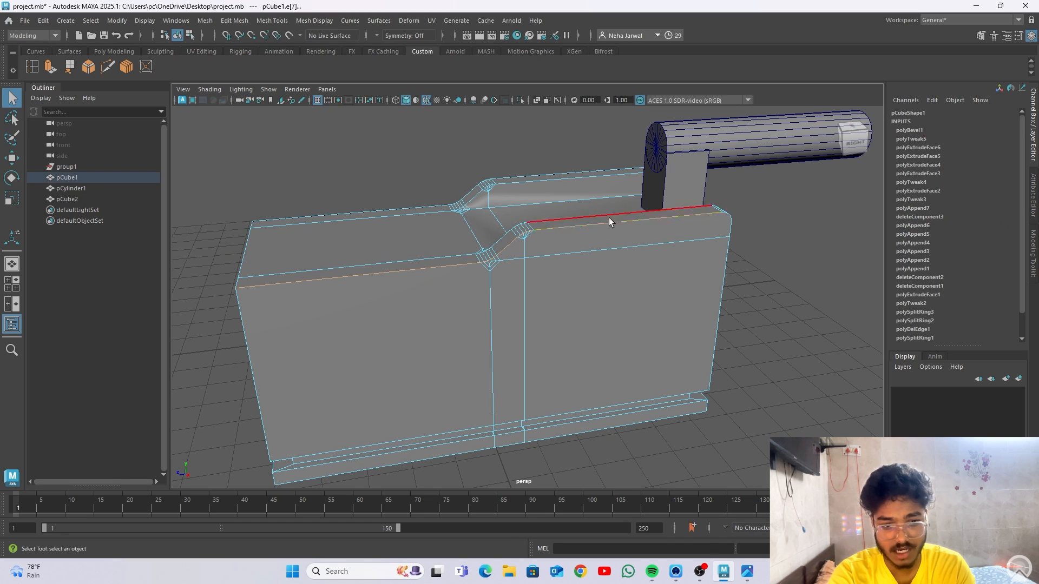
{"action": "left_click_drag", "start_coordinate": [266, 290], "coordinate": [500, 258], "text": "alt"}
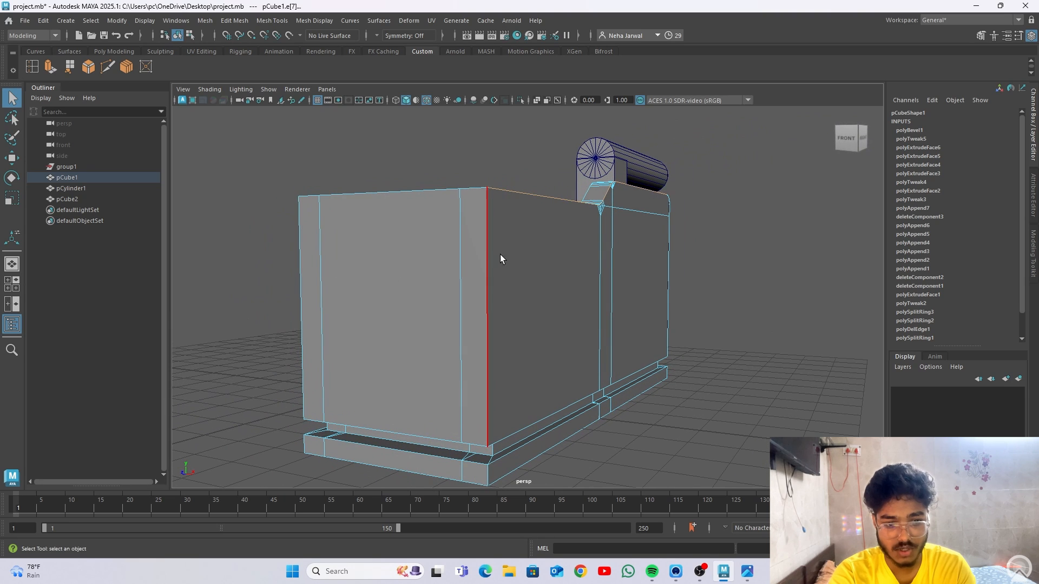
{"action": "left_click", "coordinate": [488, 292]}
{"action": "left_click_drag", "start_coordinate": [696, 290], "coordinate": [557, 309], "text": "alt"}
{"action": "left_click", "coordinate": [570, 335], "text": "shift"}
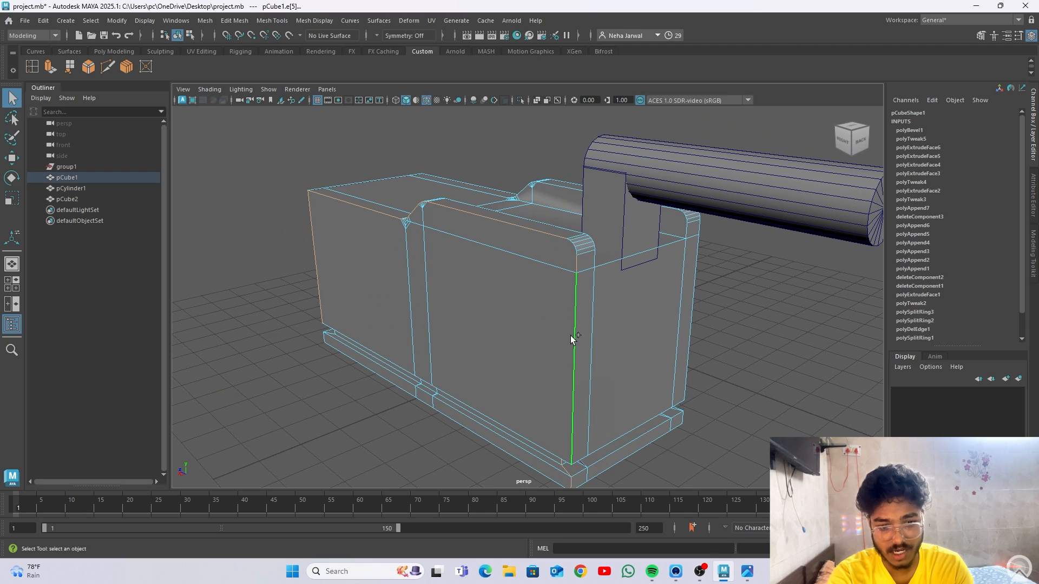
{"action": "left_click_drag", "start_coordinate": [372, 336], "coordinate": [375, 336], "text": "alt"}
{"action": "right_click_drag", "start_coordinate": [588, 251], "coordinate": [702, 343], "text": "alt"}
{"action": "middle_click_drag", "start_coordinate": [702, 343], "coordinate": [566, 482], "text": "alt"}
{"action": "middle_click_drag", "start_coordinate": [536, 429], "coordinate": [584, 380], "text": "alt"}
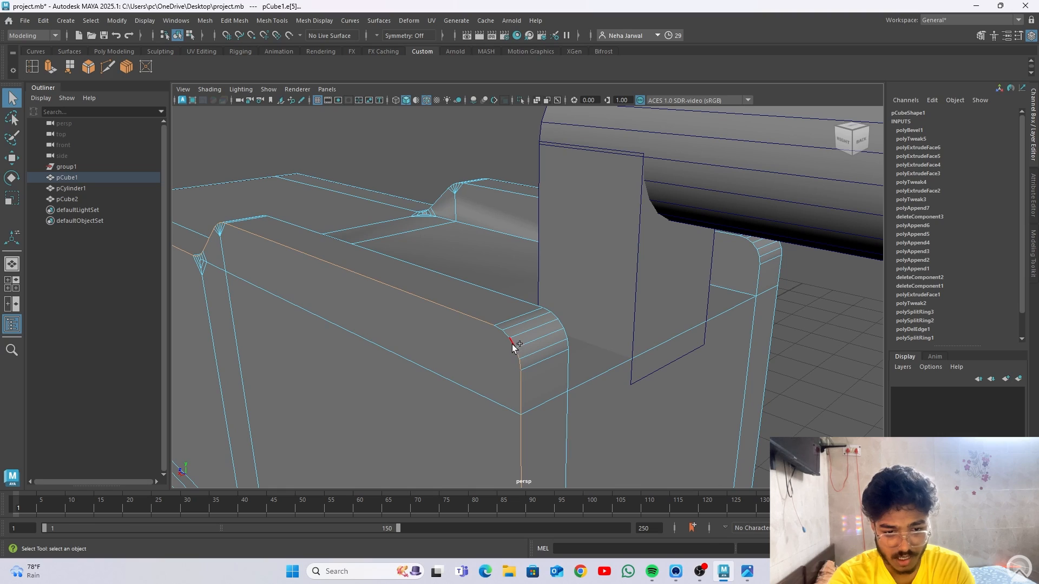
{"action": "right_click_drag", "start_coordinate": [506, 354], "coordinate": [459, 307], "text": "alt"}
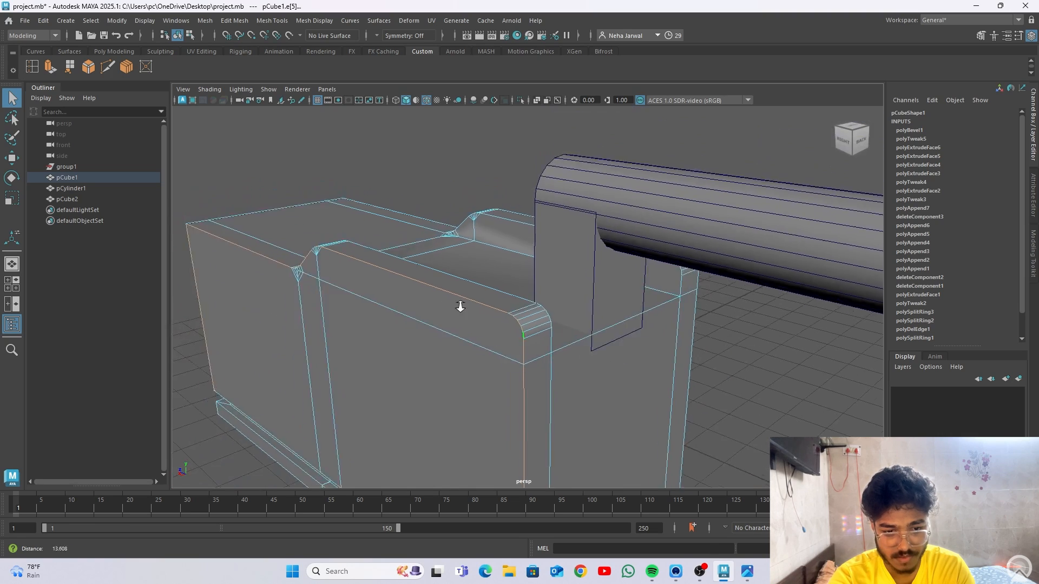
Remove the recessed base's corner edges beneath the side panel from the edge selection.
{"action": "left_click_drag", "start_coordinate": [459, 306], "coordinate": [538, 404], "text": "alt"}
{"action": "right_click_drag", "start_coordinate": [537, 404], "coordinate": [635, 460], "text": "alt"}
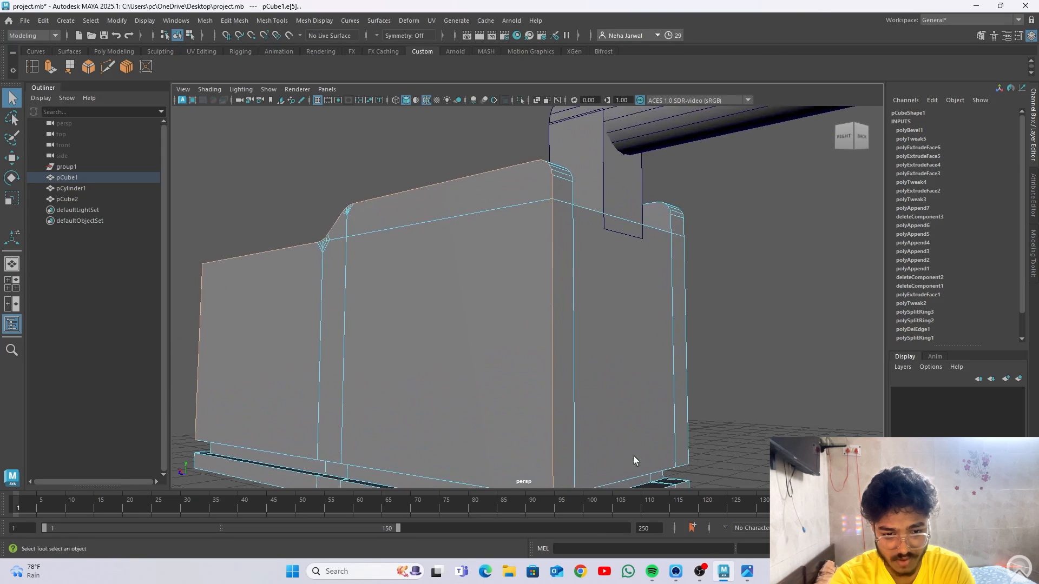
{"action": "middle_click_drag", "start_coordinate": [635, 459], "coordinate": [652, 302], "text": "alt"}
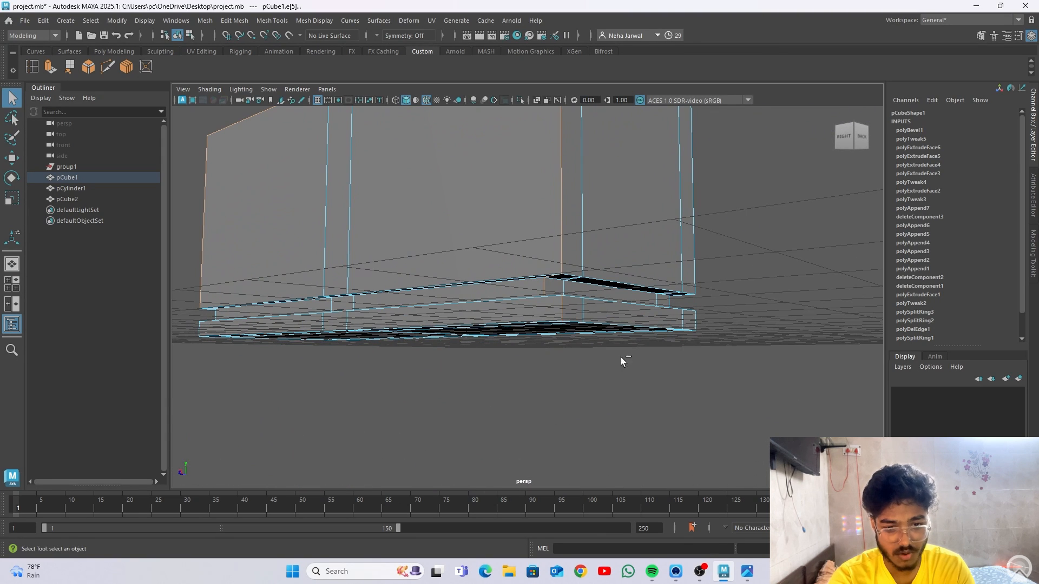
{"action": "left_click_drag", "start_coordinate": [618, 368], "coordinate": [501, 292]}
{"action": "left_click_drag", "start_coordinate": [584, 325], "coordinate": [517, 244], "text": "alt"}
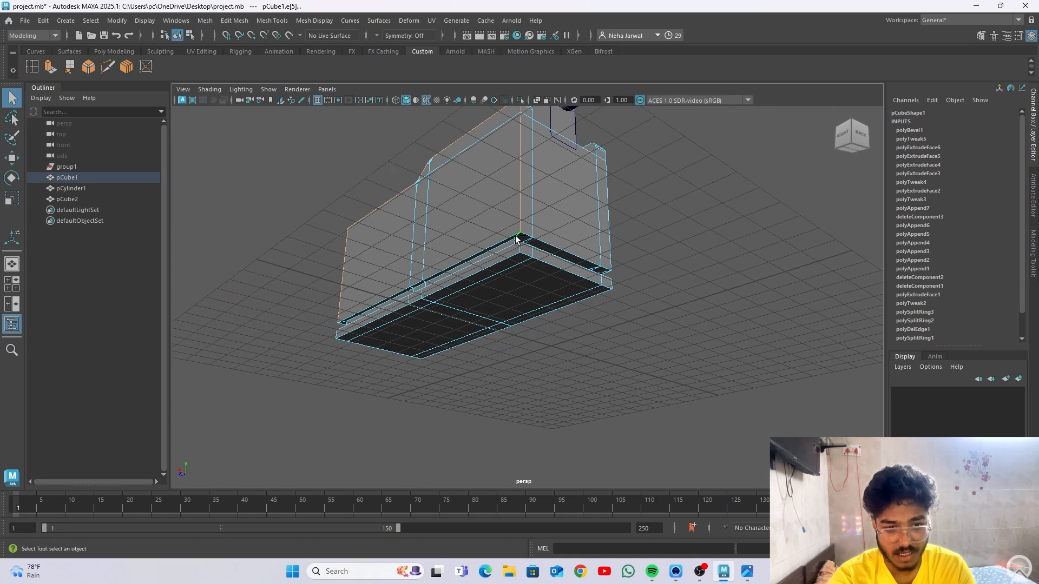
Add the opposite side panel's matching outer edges and rounded rear corner to the selection, leaving out the base's corner edges.
{"action": "left_click_drag", "start_coordinate": [459, 278], "coordinate": [607, 247], "text": "alt"}
{"action": "left_click", "coordinate": [509, 218], "text": "shift"}
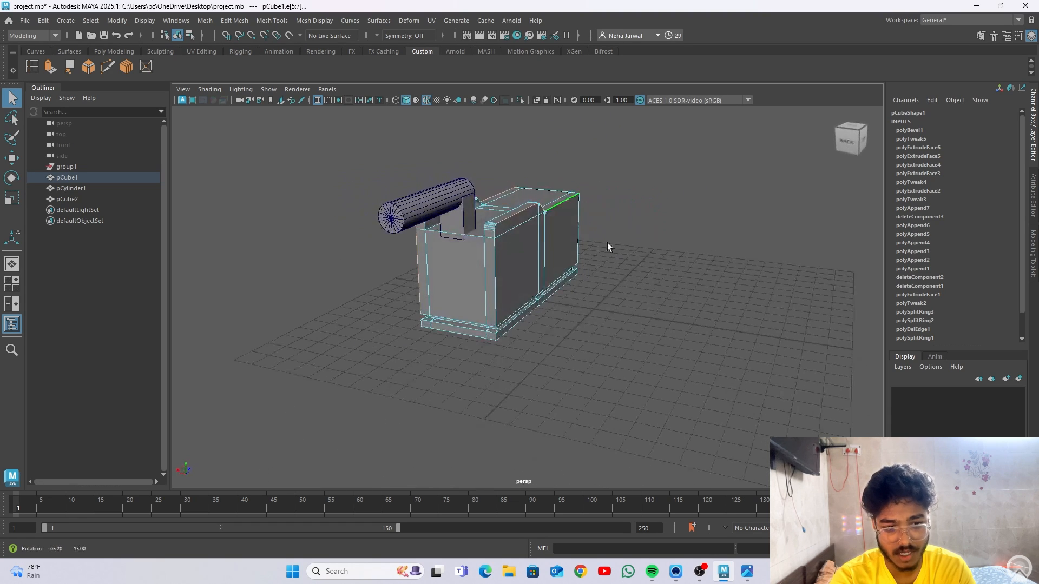
{"action": "left_click", "coordinate": [495, 263], "text": "shift"}
{"action": "right_click_drag", "start_coordinate": [494, 225], "coordinate": [668, 281], "text": "alt"}
{"action": "middle_click_drag", "start_coordinate": [668, 280], "coordinate": [736, 529], "text": "alt"}
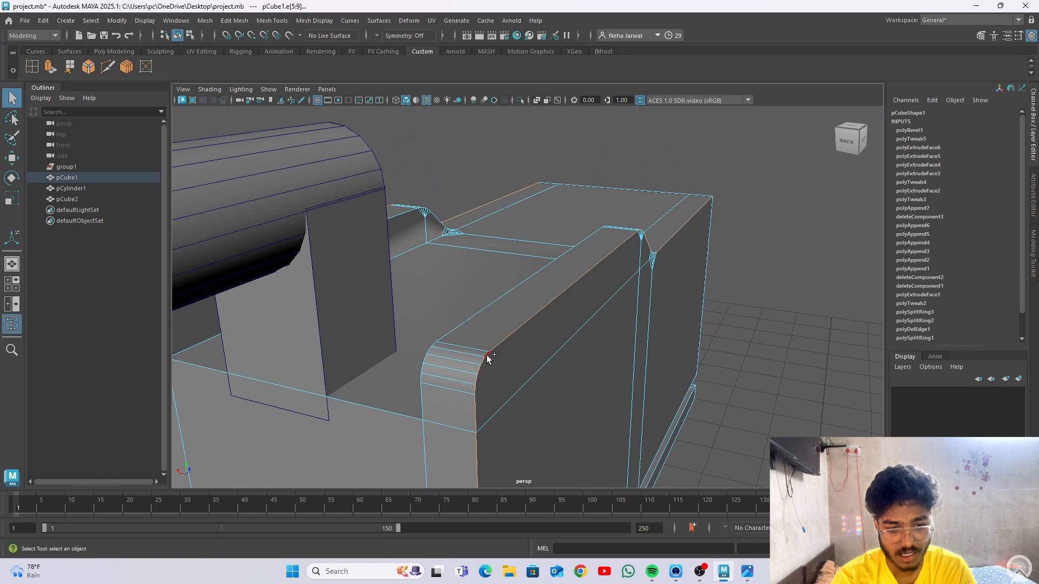
{"action": "scroll", "coordinate": [486, 355], "scroll_direction": "down", "scroll_amount": 4}
{"action": "middle_click_drag", "start_coordinate": [627, 379], "coordinate": [533, 186], "text": "alt"}
{"action": "left_click_drag", "start_coordinate": [421, 267], "coordinate": [437, 248]}
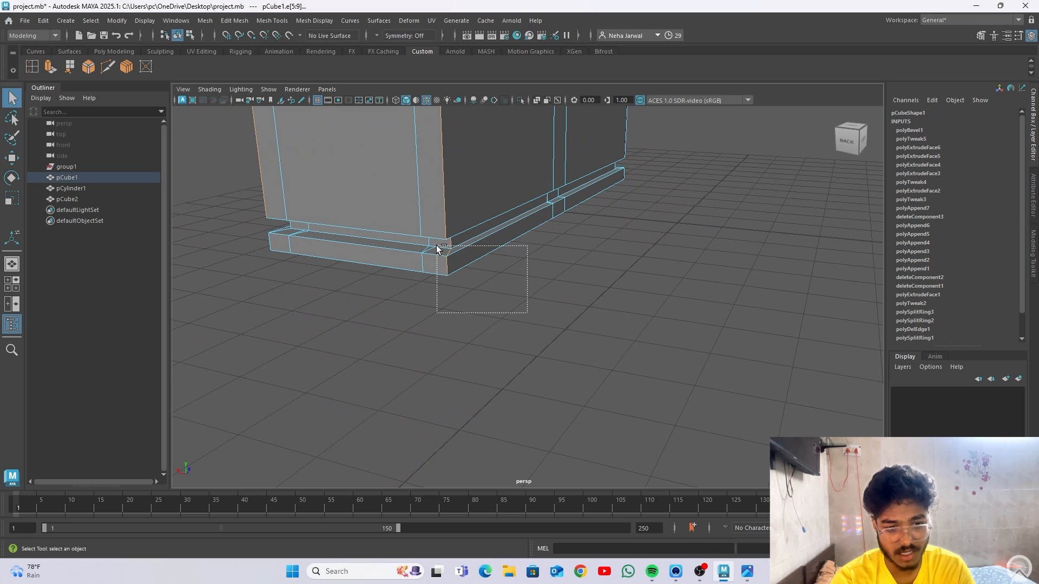
{"action": "left_click_drag", "start_coordinate": [452, 291], "coordinate": [441, 217], "text": "alt"}
{"action": "left_click_drag", "start_coordinate": [559, 234], "coordinate": [508, 215], "text": "alt"}
{"action": "left_click", "coordinate": [709, 199], "text": "shift"}
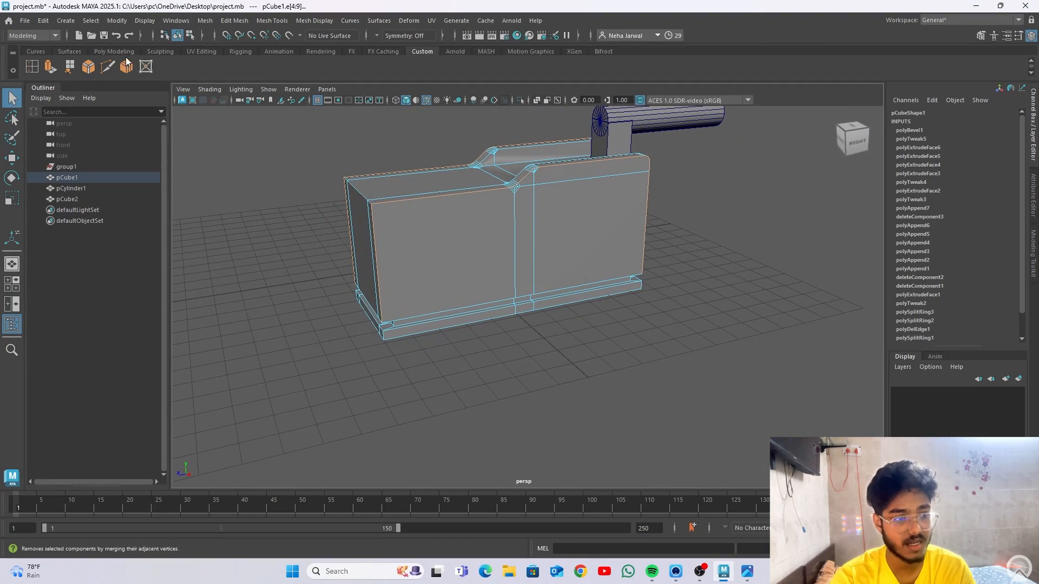
Bevel the selected outer edges of both side panels and set the bevel fraction to 0.57.
{"action": "left_click", "coordinate": [88, 66]}
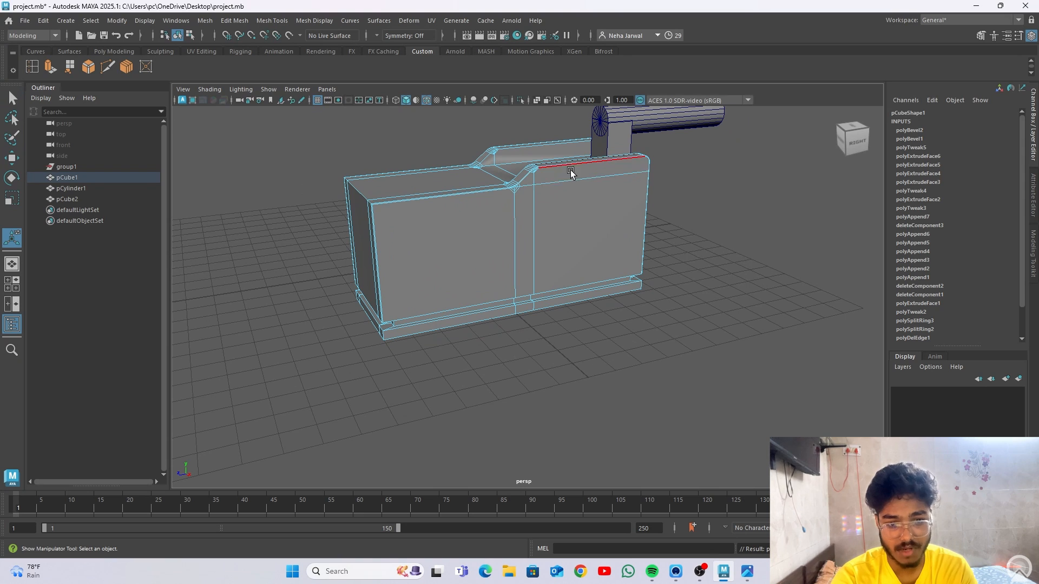
{"action": "left_click", "coordinate": [909, 130]}
{"action": "scroll", "coordinate": [687, 260], "scroll_direction": "up", "scroll_amount": 3}
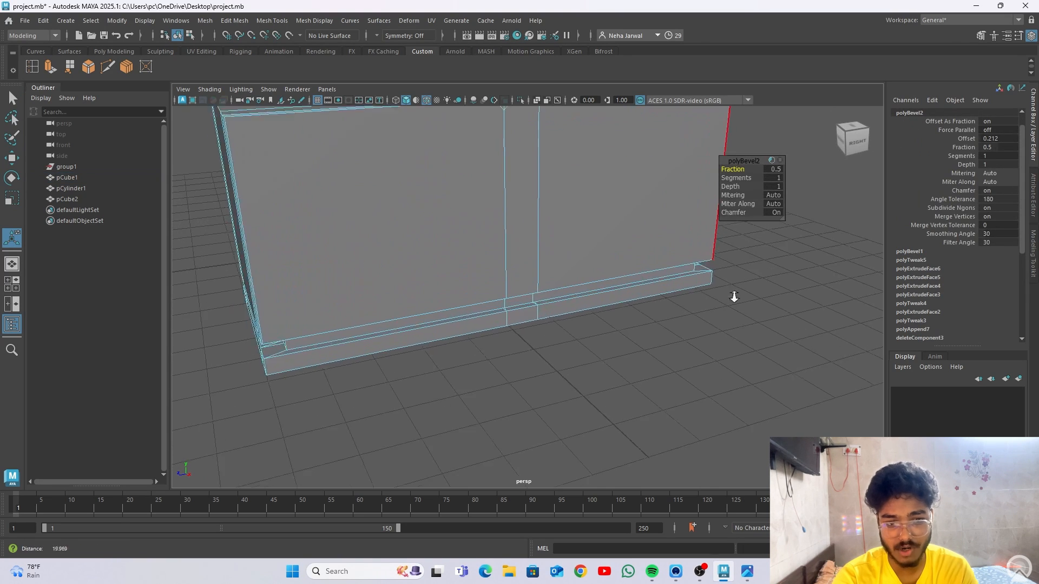
{"action": "left_click_drag", "start_coordinate": [733, 292], "coordinate": [689, 366], "text": "alt"}
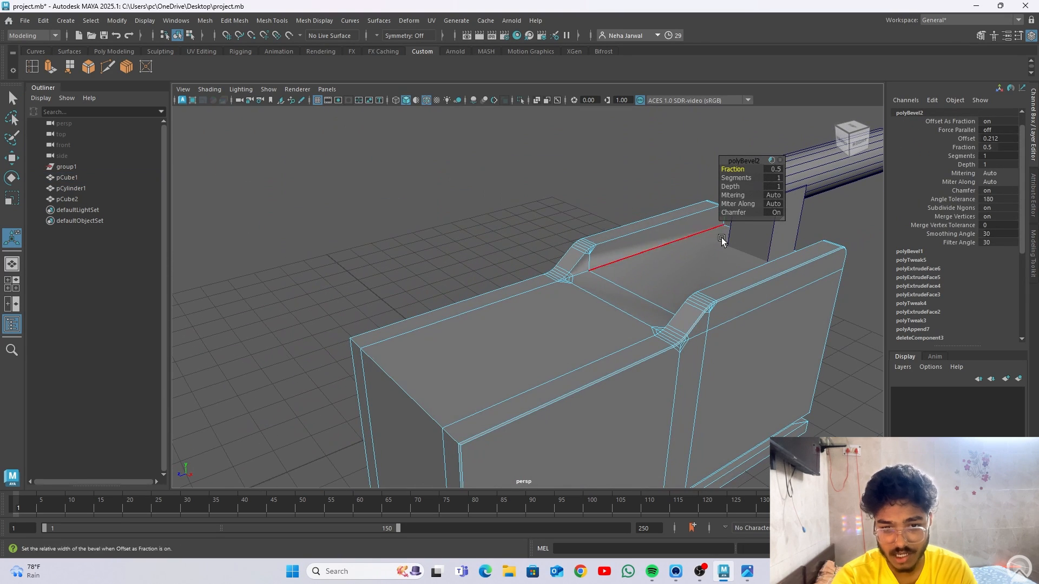
{"action": "mouse_move", "coordinate": [733, 169]}
{"action": "left_mouse_down"}
{"action": "mouse_move", "coordinate": [835, 173]}
{"action": "mouse_move", "coordinate": [745, 174]}
{"action": "left_mouse_up"}
{"action": "scroll", "coordinate": [746, 420], "scroll_direction": "up", "scroll_amount": 5}
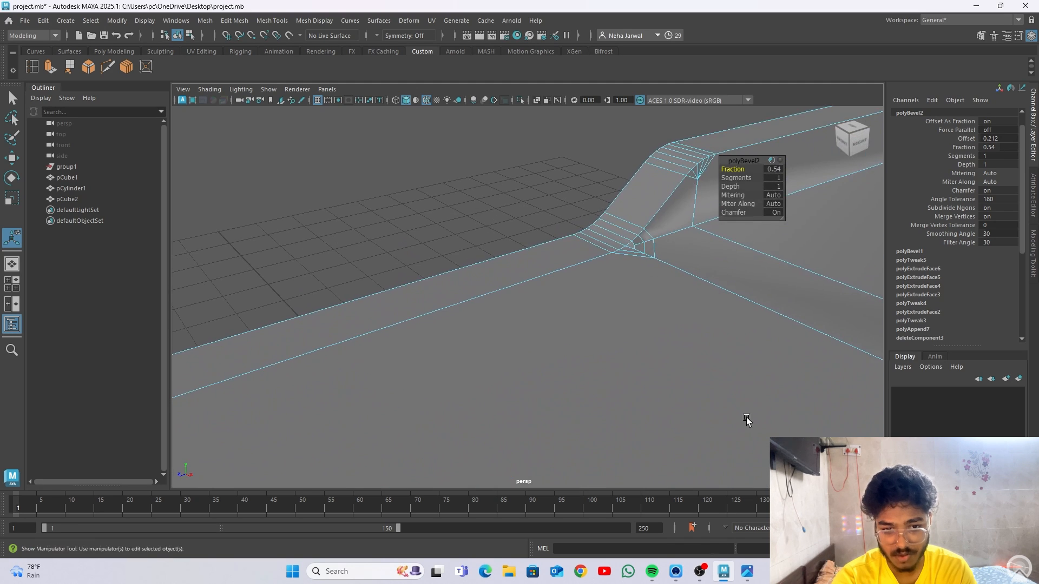
{"action": "middle_click_drag", "start_coordinate": [747, 420], "coordinate": [506, 309], "text": "alt"}
{"action": "right_click_drag", "start_coordinate": [497, 246], "coordinate": [541, 281], "text": "alt"}
{"action": "middle_click_drag", "start_coordinate": [547, 283], "coordinate": [580, 309], "text": "alt"}
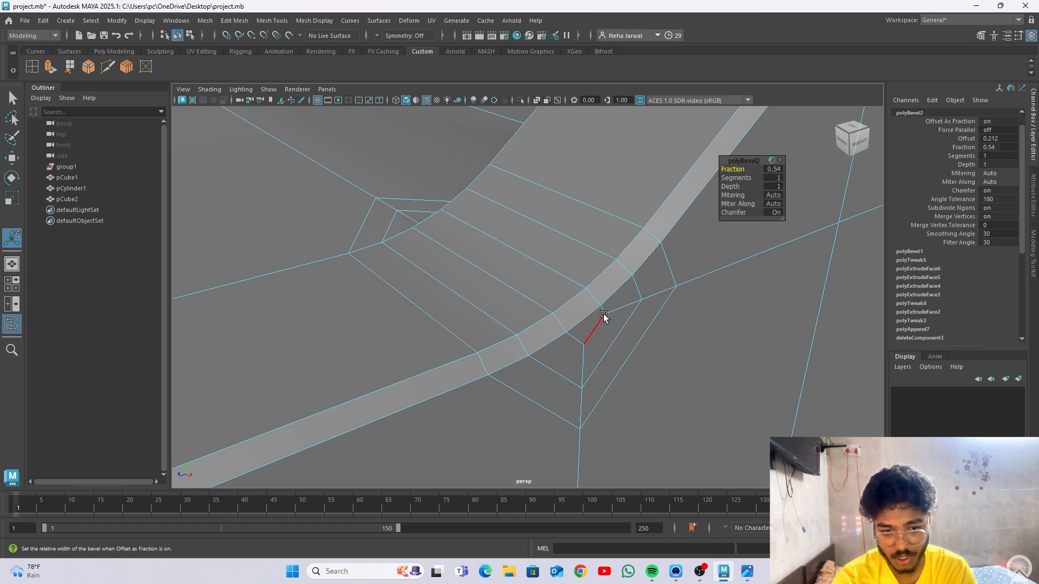
{"action": "left_click_drag", "start_coordinate": [736, 169], "coordinate": [794, 169]}
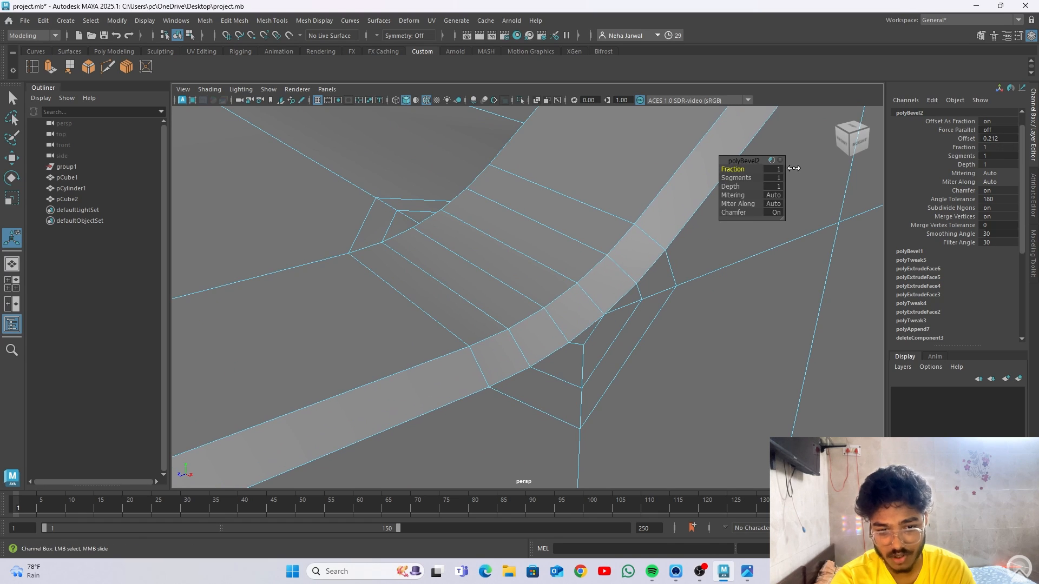
{"action": "left_click_drag", "start_coordinate": [914, 175], "coordinate": [736, 163]}
{"action": "scroll", "coordinate": [475, 255], "scroll_direction": "down", "scroll_amount": 10}
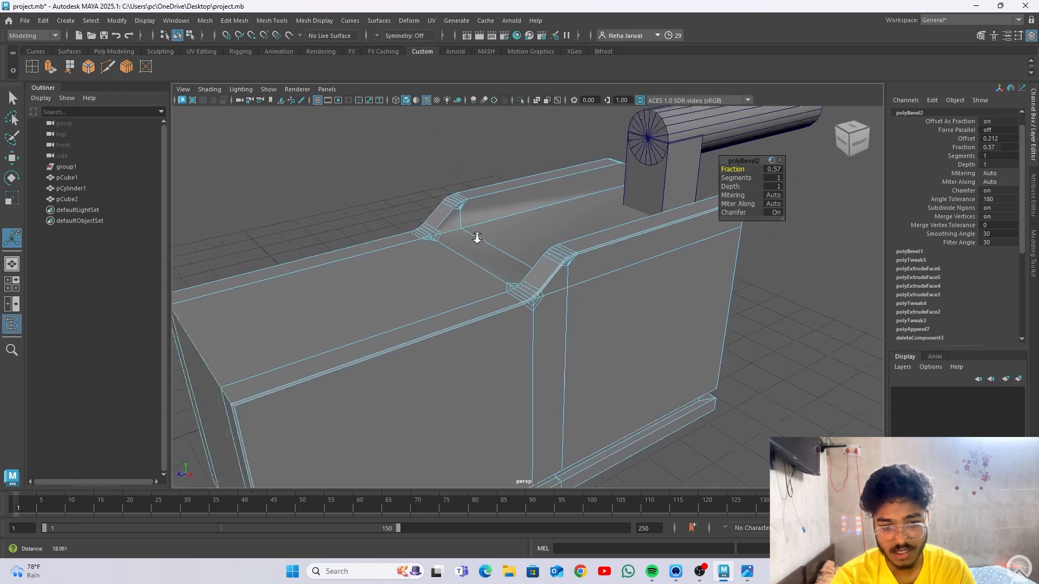
Set the side panel bevel to 2 segments and return the box body to object mode.
{"action": "left_click_drag", "start_coordinate": [728, 177], "coordinate": [793, 171]}
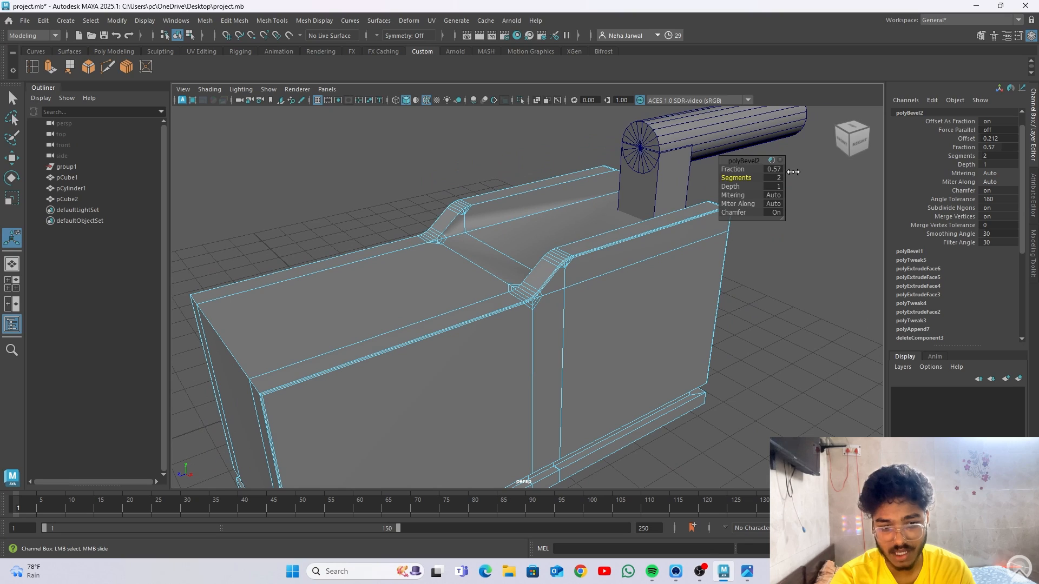
{"action": "right_click_drag", "start_coordinate": [550, 319], "coordinate": [501, 317], "text": "alt"}
{"action": "right_click_drag", "start_coordinate": [541, 250], "coordinate": [541, 264]}
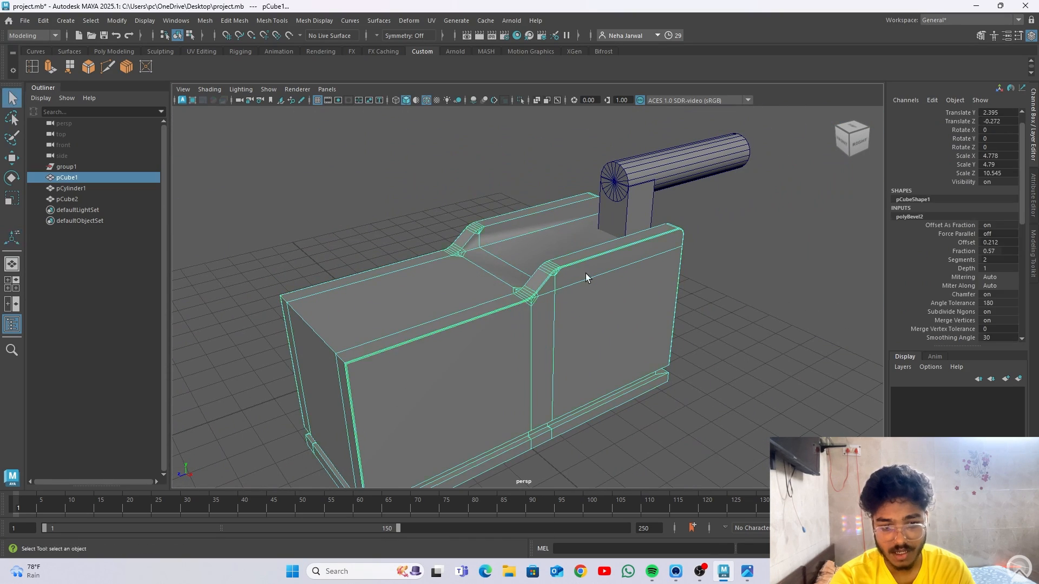
Deselect the box body and hide the wireframe overlay on the shaded model.
{"action": "left_click", "coordinate": [586, 274]}
{"action": "left_click_drag", "start_coordinate": [564, 352], "coordinate": [544, 349], "text": "alt"}
{"action": "right_click_drag", "start_coordinate": [544, 350], "coordinate": [497, 331], "text": "alt"}
{"action": "key", "text": "alt+5"}
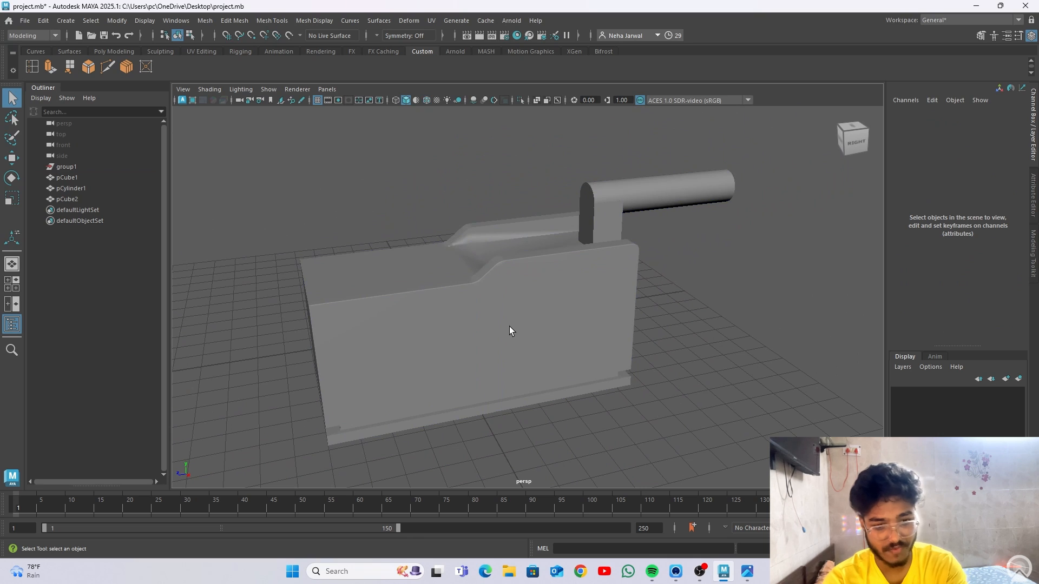
Examine the shading of the beveled panel edges and the inner ramp corners of both rails.
{"action": "right_click_drag", "start_coordinate": [660, 294], "coordinate": [609, 310], "text": "alt"}
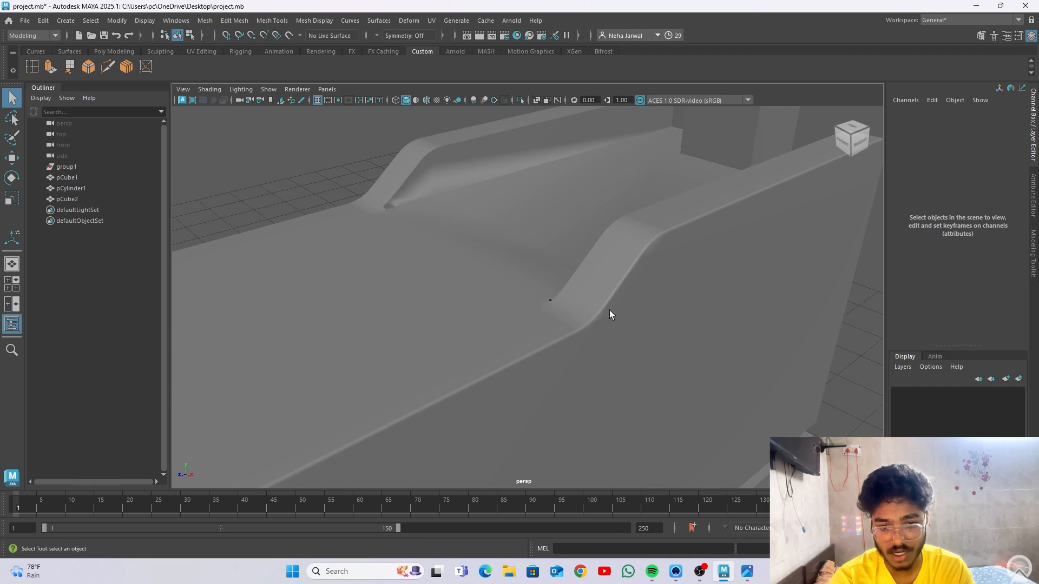
{"action": "left_click_drag", "start_coordinate": [618, 307], "coordinate": [663, 318], "text": "alt"}
{"action": "right_click_drag", "start_coordinate": [663, 318], "coordinate": [460, 239], "text": "alt"}
{"action": "left_click", "coordinate": [599, 323]}
{"action": "left_click_drag", "start_coordinate": [460, 239], "coordinate": [559, 378], "text": "alt"}
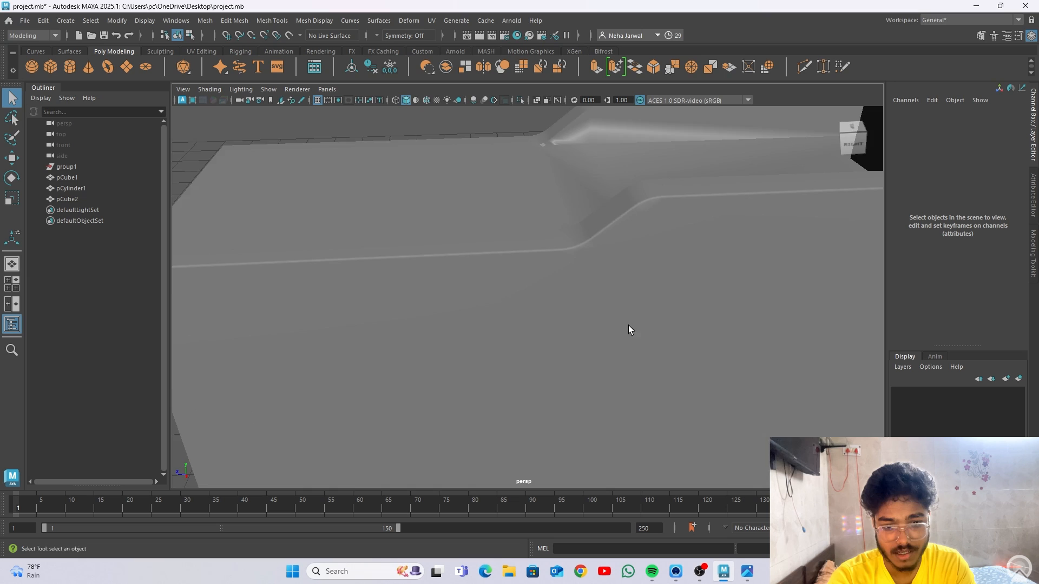
{"action": "left_click_drag", "start_coordinate": [628, 328], "coordinate": [702, 268], "text": "alt"}
{"action": "middle_click_drag", "start_coordinate": [702, 268], "coordinate": [605, 394], "text": "alt"}
{"action": "right_click_drag", "start_coordinate": [605, 394], "coordinate": [676, 379], "text": "alt"}
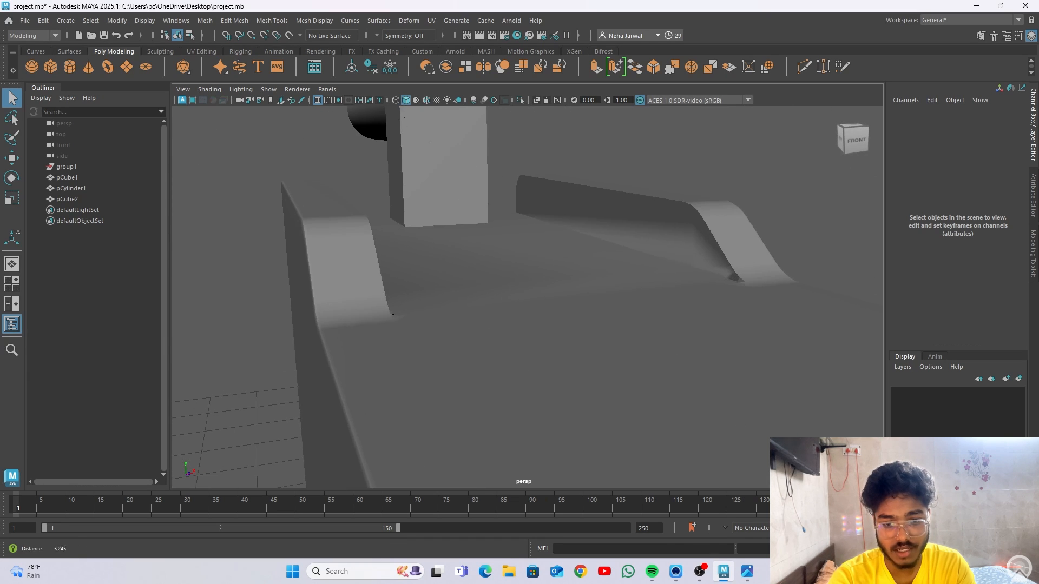
{"action": "left_click_drag", "start_coordinate": [676, 379], "coordinate": [749, 379], "text": "alt"}
{"action": "right_click_drag", "start_coordinate": [641, 293], "coordinate": [705, 343], "text": "alt"}
{"action": "middle_click_drag", "start_coordinate": [705, 343], "coordinate": [675, 391], "text": "alt"}
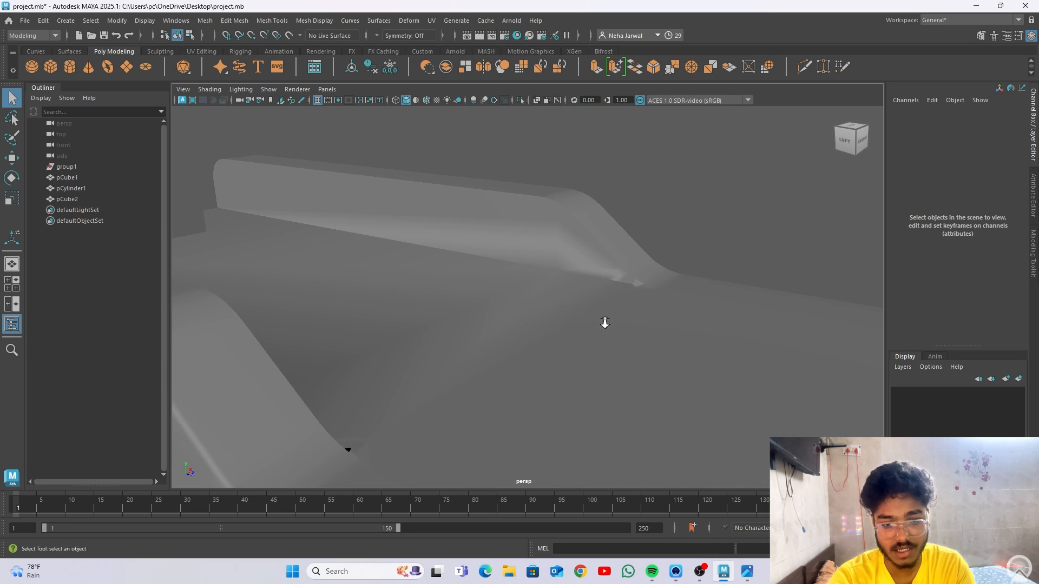
{"action": "right_click_drag", "start_coordinate": [605, 323], "coordinate": [711, 408], "text": "alt"}
{"action": "middle_click_drag", "start_coordinate": [684, 358], "coordinate": [699, 385], "text": "alt"}
Inspect the mesh lines at one rail's inner ramp corner and compare the shading of both ramps.
{"action": "left_click", "coordinate": [557, 239]}
{"action": "left_click_drag", "start_coordinate": [602, 277], "coordinate": [594, 278], "text": "alt"}
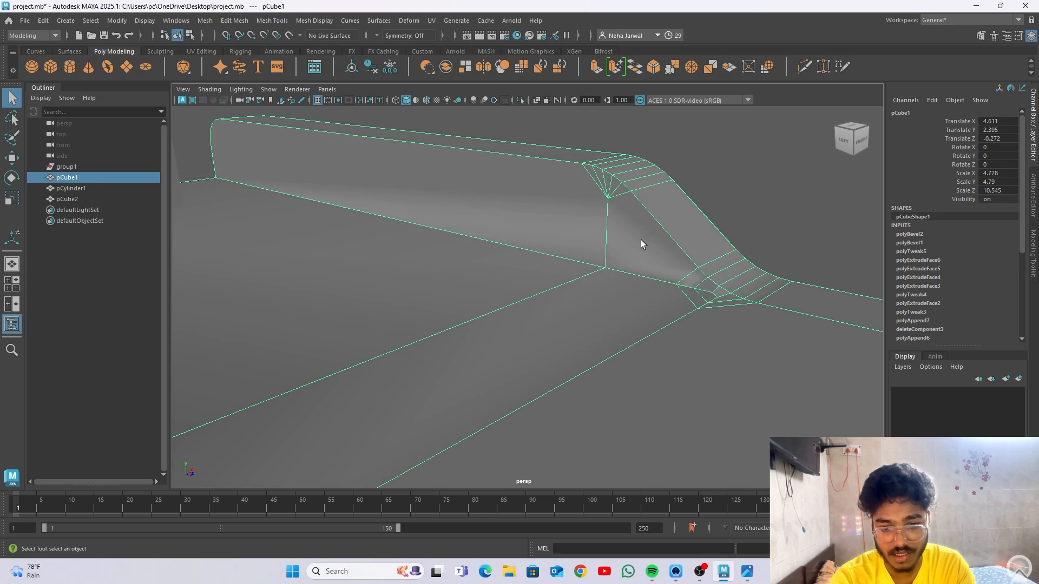
{"action": "right_click_drag", "start_coordinate": [641, 244], "coordinate": [765, 334], "text": "alt"}
{"action": "middle_click_drag", "start_coordinate": [723, 347], "coordinate": [575, 395], "text": "alt"}
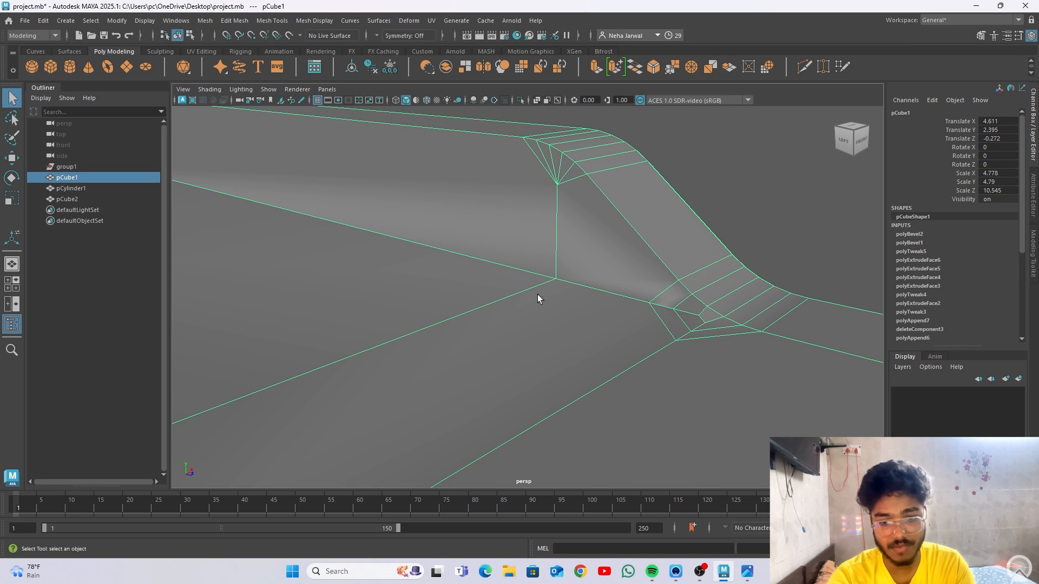
{"action": "right_click_drag", "start_coordinate": [599, 322], "coordinate": [530, 288], "text": "alt"}
{"action": "left_click", "coordinate": [721, 271]}
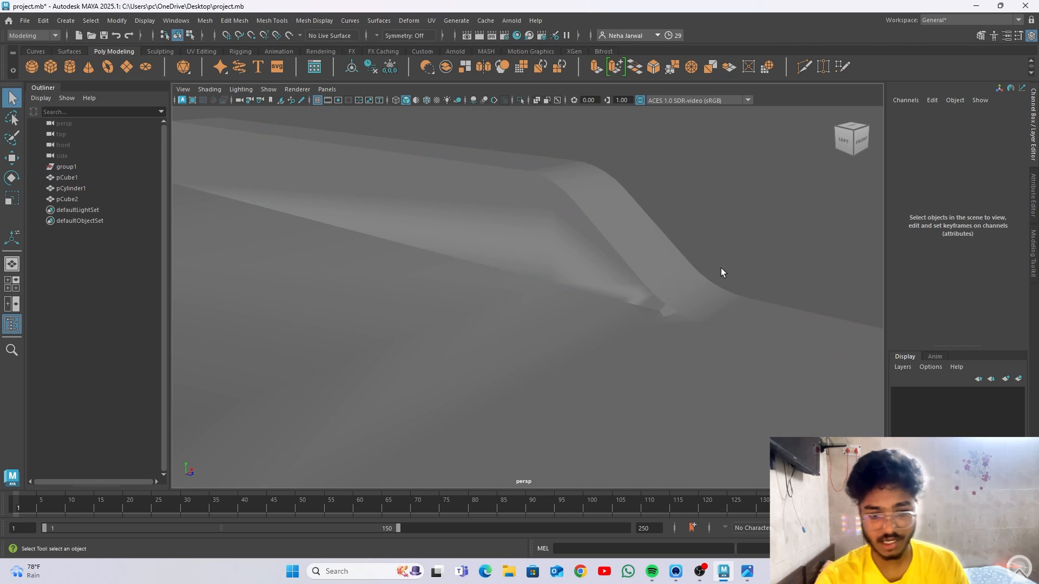
{"action": "left_click_drag", "start_coordinate": [654, 298], "coordinate": [622, 292], "text": "alt"}
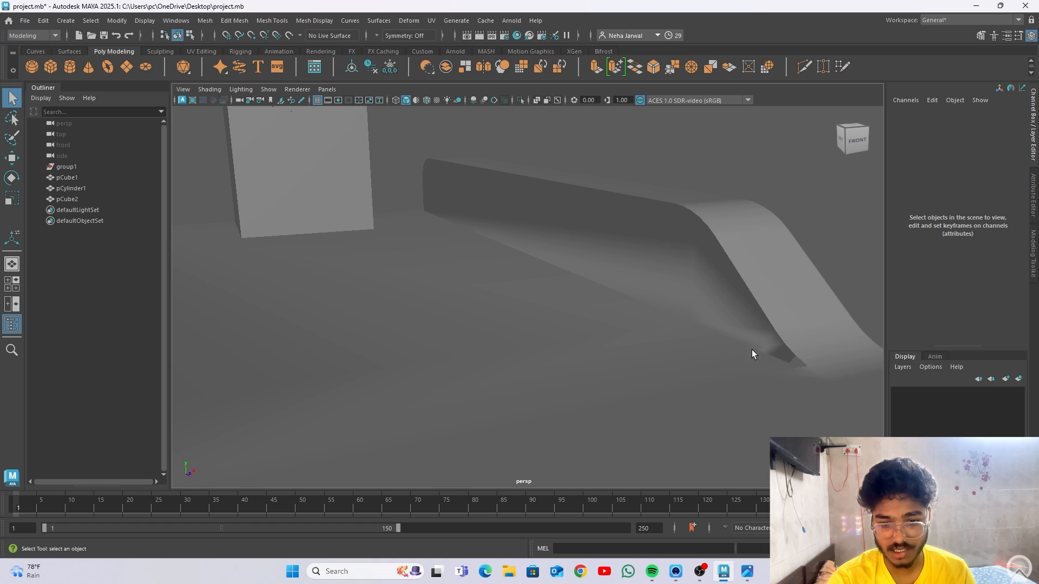
{"action": "left_click_drag", "start_coordinate": [783, 363], "coordinate": [608, 314], "text": "alt"}
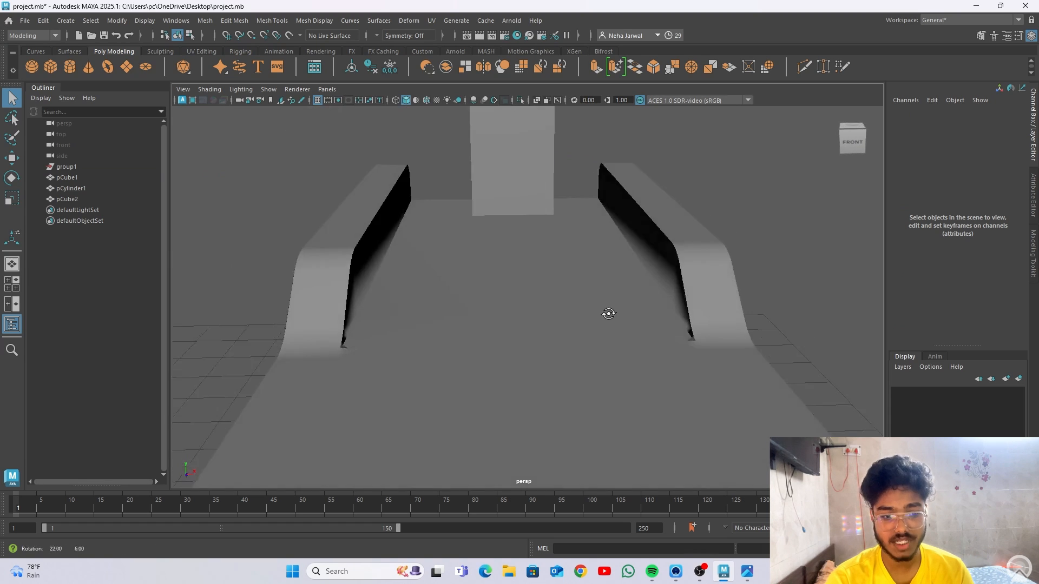
{"action": "right_click_drag", "start_coordinate": [608, 313], "coordinate": [523, 269], "text": "alt"}
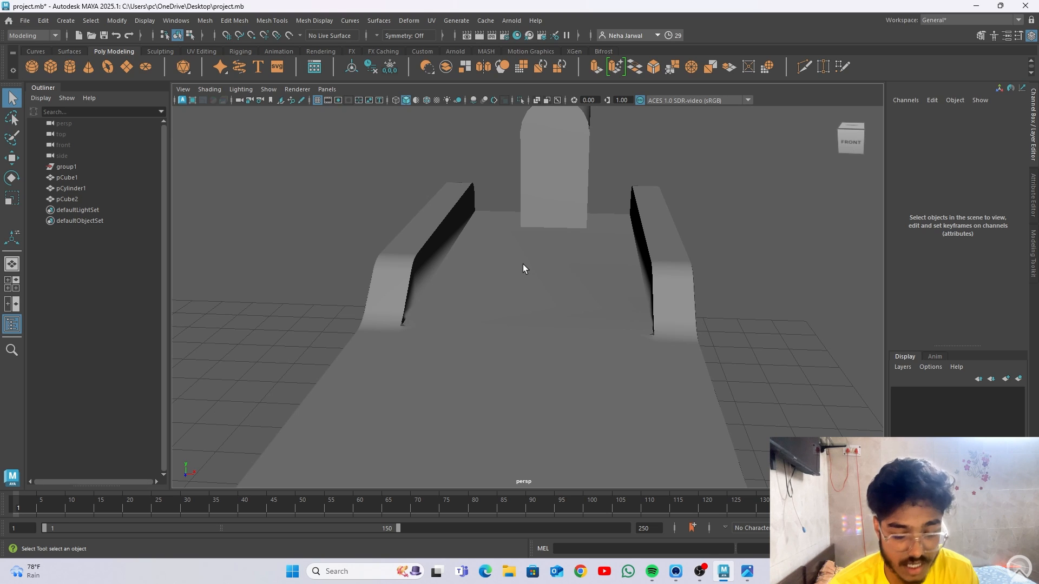
{"action": "left_click_drag", "start_coordinate": [523, 264], "coordinate": [686, 446], "text": "alt"}
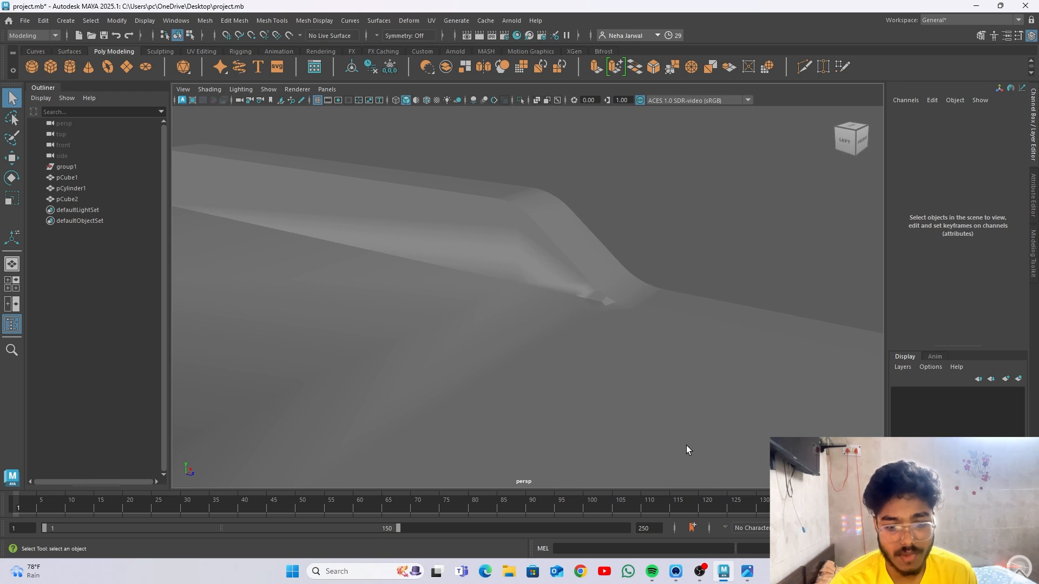
{"action": "left_click_drag", "start_coordinate": [664, 353], "coordinate": [424, 293], "text": "alt"}
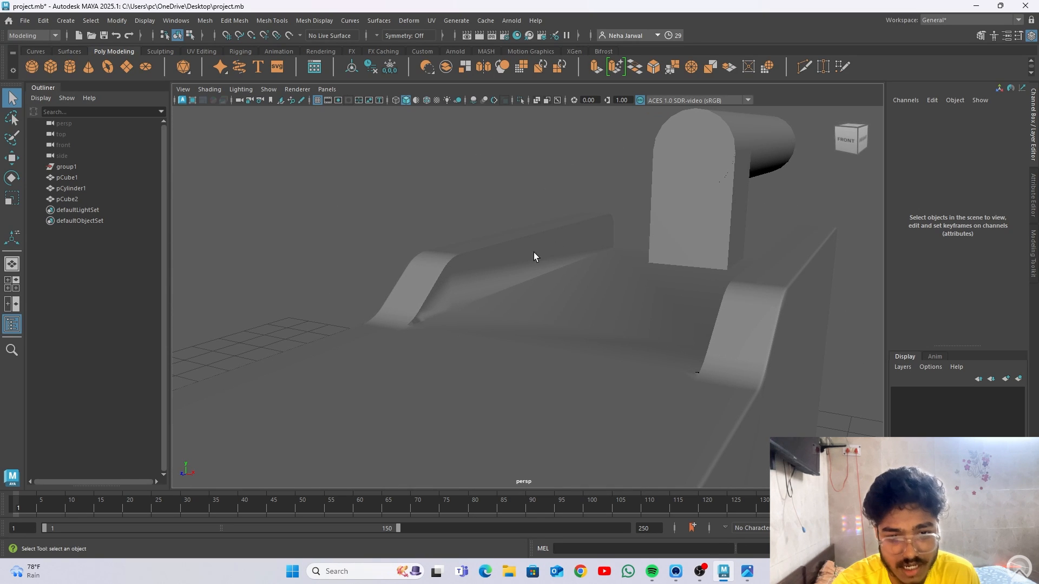
{"action": "left_click_drag", "start_coordinate": [533, 268], "coordinate": [587, 308], "text": "alt"}
Select the small four-sided face at the inner foot of one rail's ramp and examine it from several angles.
{"action": "left_click", "coordinate": [528, 415]}
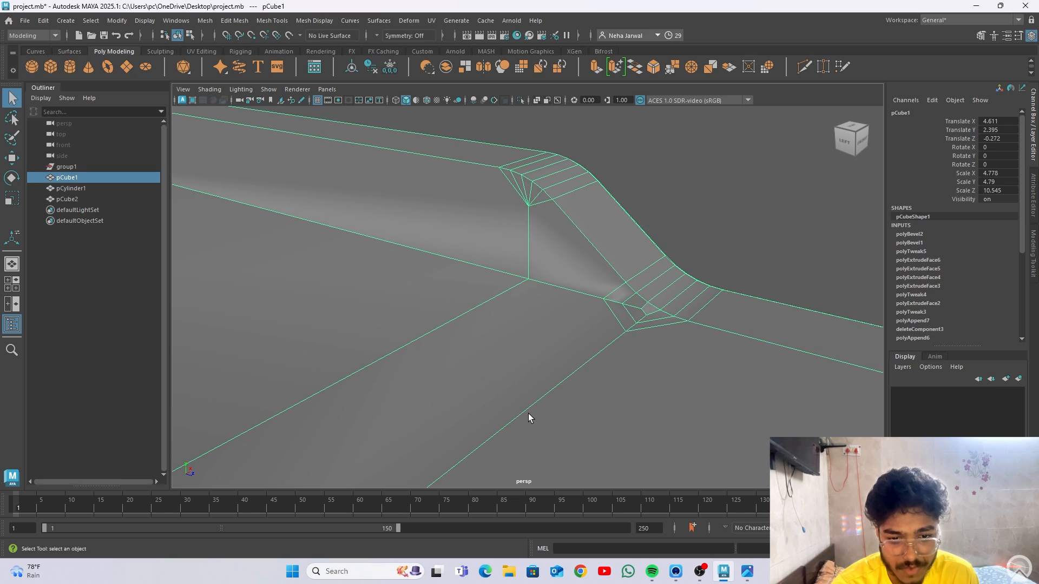
{"action": "left_click_drag", "start_coordinate": [643, 341], "coordinate": [667, 324], "text": "alt"}
{"action": "right_click_drag", "start_coordinate": [668, 324], "coordinate": [715, 378], "text": "alt"}
{"action": "middle_click_drag", "start_coordinate": [716, 379], "coordinate": [512, 283], "text": "alt"}
{"action": "right_click_drag", "start_coordinate": [512, 283], "coordinate": [584, 355], "text": "alt"}
{"action": "left_click_drag", "start_coordinate": [484, 284], "coordinate": [529, 316], "text": "alt"}
{"action": "right_click_drag", "start_coordinate": [506, 296], "coordinate": [523, 307]}
{"action": "left_click", "coordinate": [557, 324]}
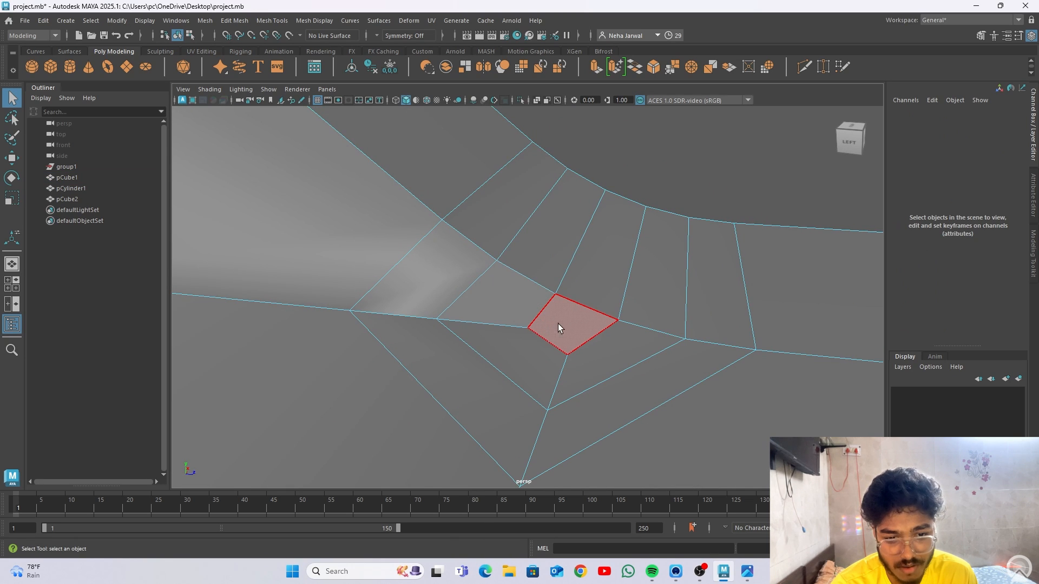
{"action": "left_click_drag", "start_coordinate": [557, 323], "coordinate": [517, 331], "text": "alt"}
{"action": "left_click", "coordinate": [272, 287]}
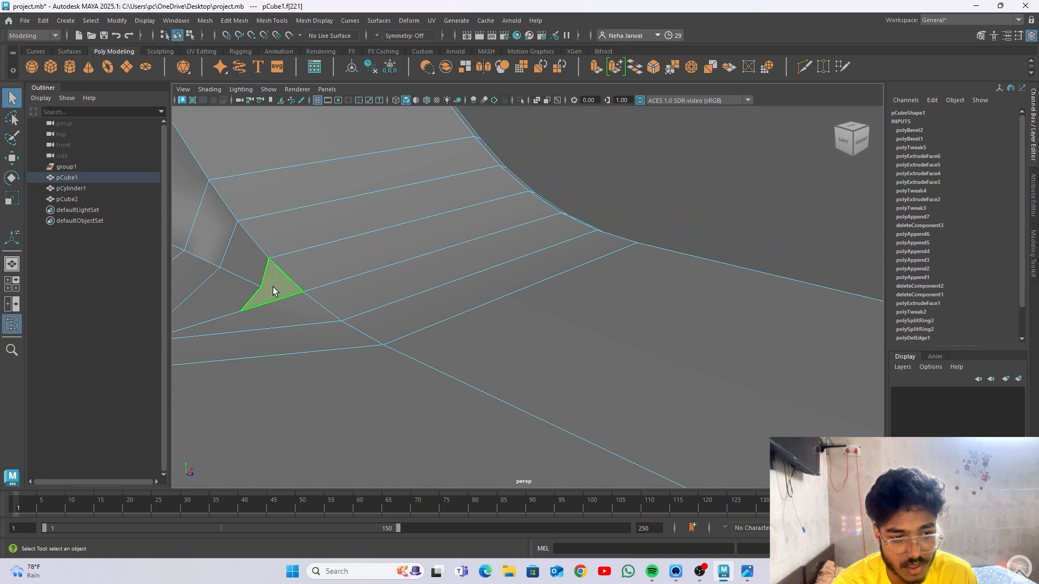
{"action": "middle_click_drag", "start_coordinate": [272, 286], "coordinate": [300, 286], "text": "alt"}
{"action": "left_click_drag", "start_coordinate": [299, 287], "coordinate": [410, 263], "text": "alt"}
{"action": "left_click", "coordinate": [376, 228]}
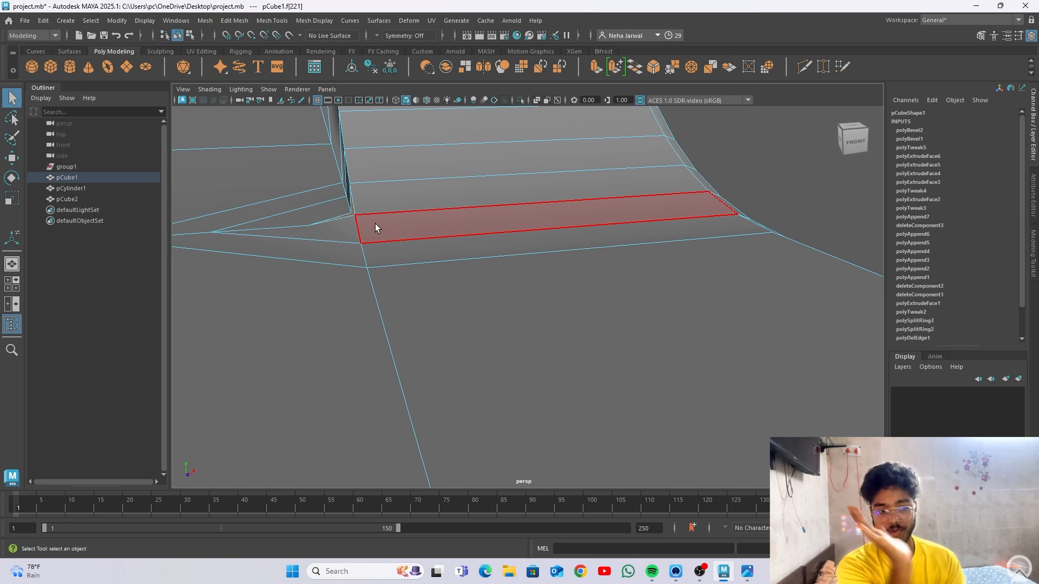
{"action": "left_click_drag", "start_coordinate": [376, 228], "coordinate": [449, 242], "text": "alt"}
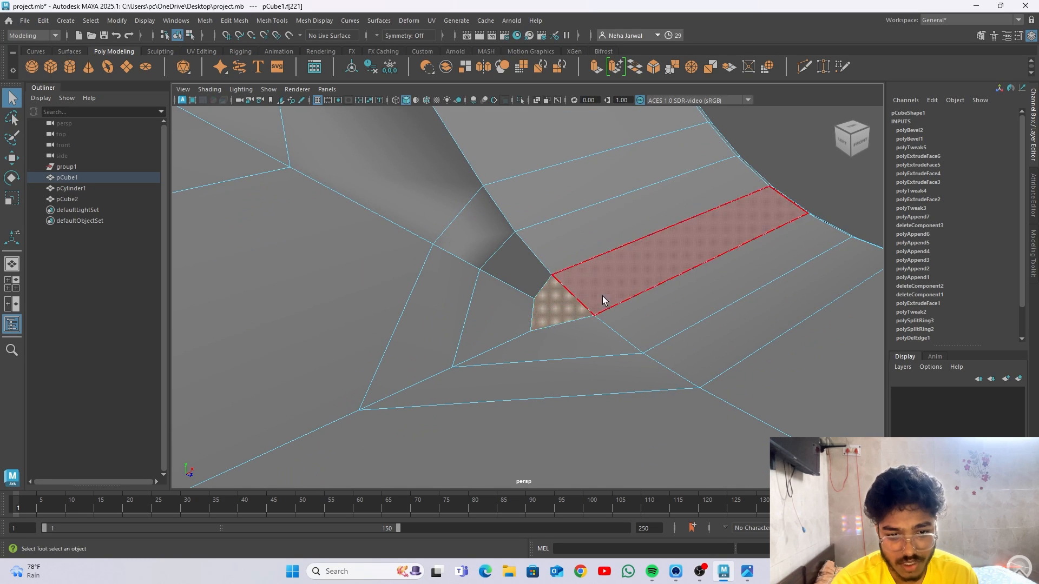
Split the small four-sided face at the ramp's inner foot diagonally between two opposite vertices with Multi-Cut.
{"action": "right_click_drag", "start_coordinate": [560, 298], "coordinate": [612, 233]}
{"action": "key", "text": "w"}
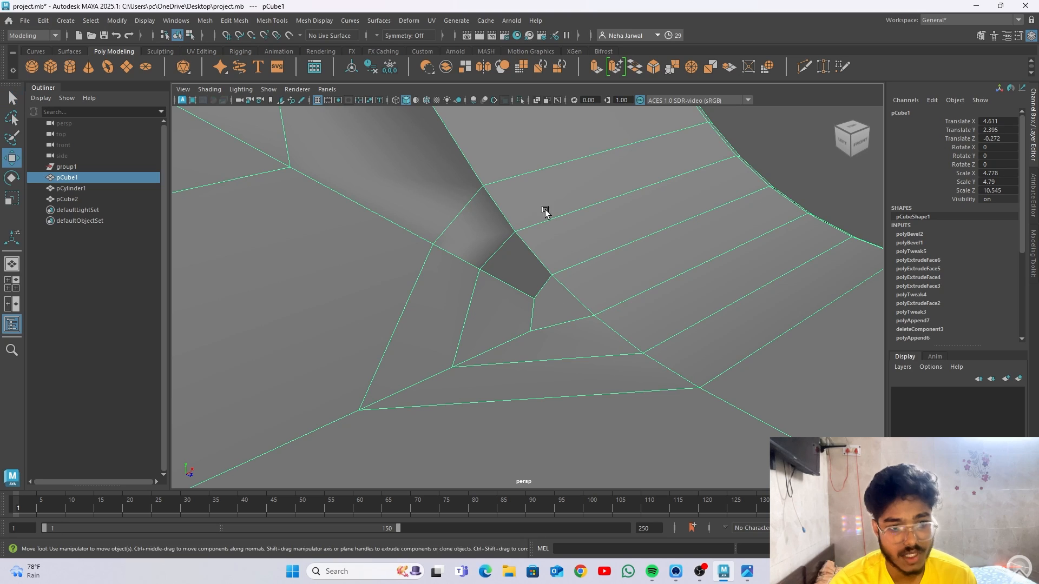
{"action": "left_click", "coordinate": [280, 22]}
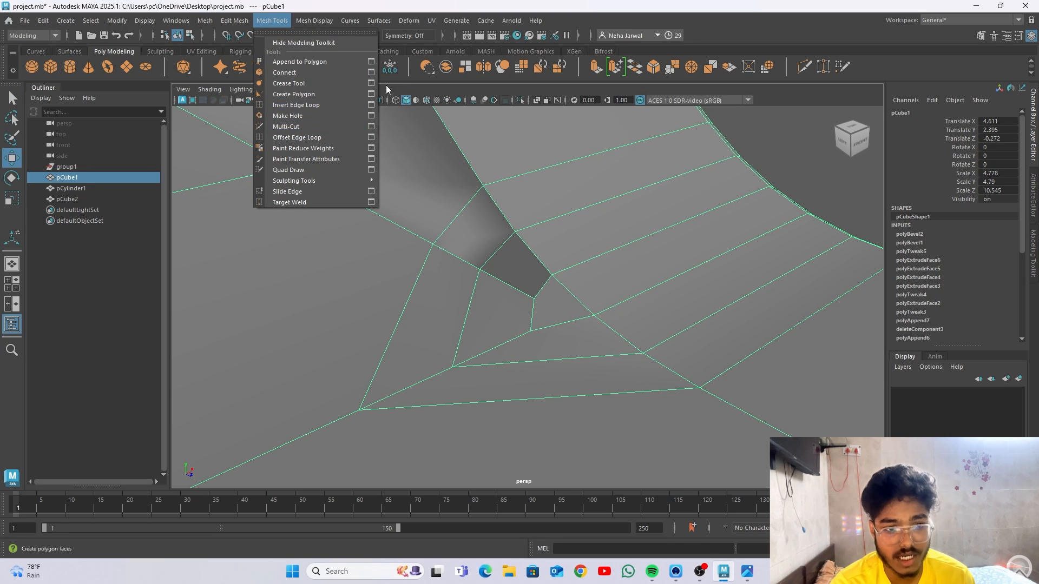
{"action": "left_click", "coordinate": [427, 51]}
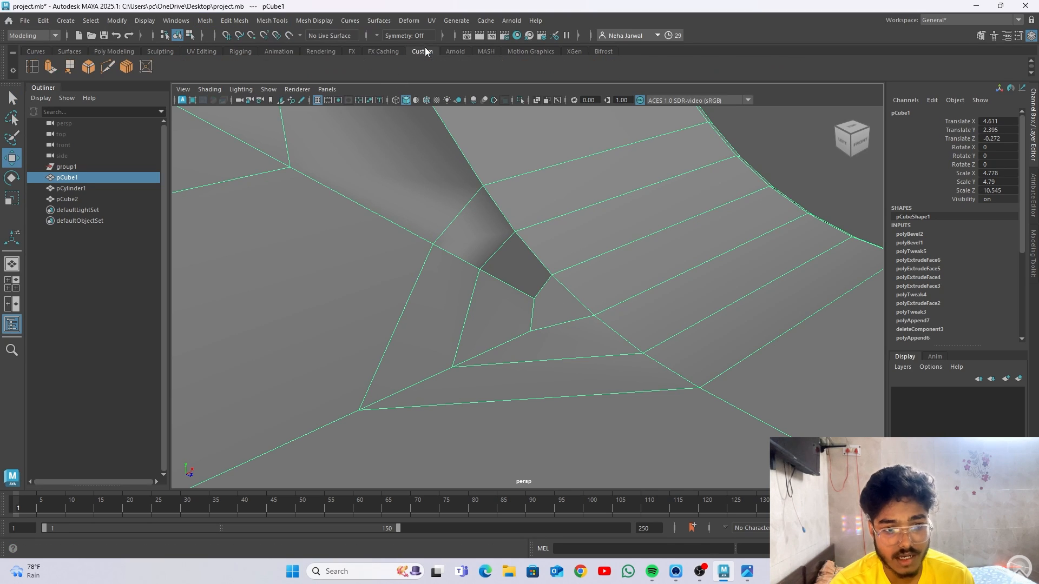
{"action": "left_click", "coordinate": [108, 67]}
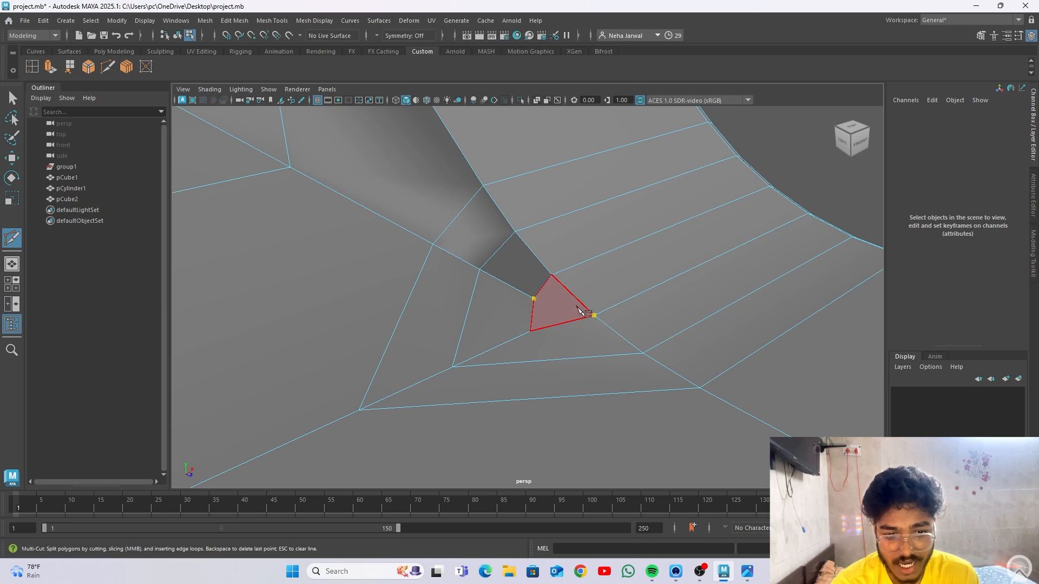
{"action": "right_click", "coordinate": [622, 317]}
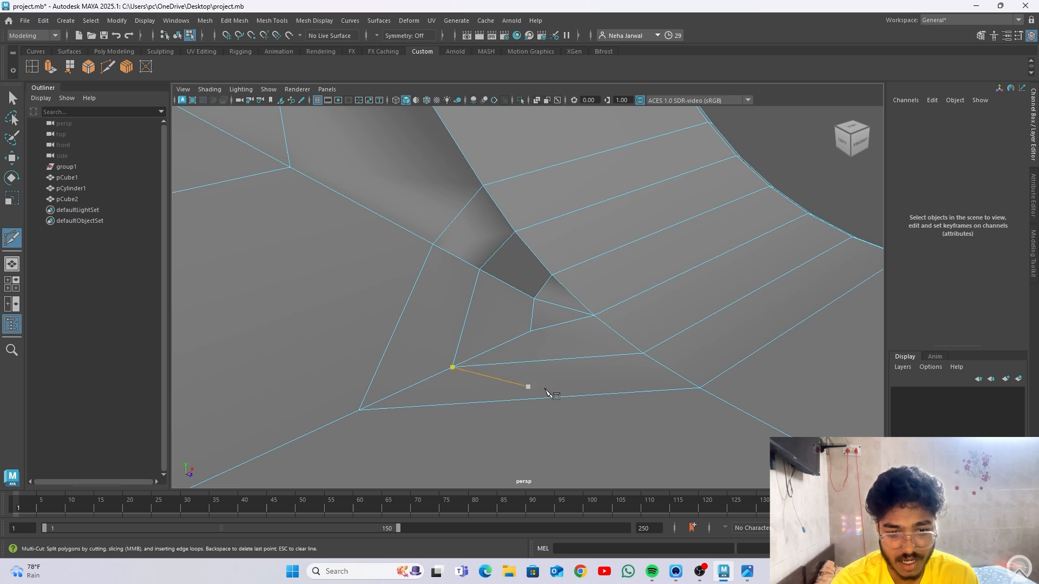
Leave the Multi-Cut tool and inspect the matching inner corner at the foot of the opposite rail's ramp.
{"action": "right_click_drag", "start_coordinate": [529, 387], "coordinate": [445, 310], "text": "alt"}
{"action": "left_click_drag", "start_coordinate": [455, 354], "coordinate": [352, 369], "text": "alt"}
{"action": "middle_click_drag", "start_coordinate": [353, 368], "coordinate": [472, 365], "text": "alt"}
{"action": "left_click_drag", "start_coordinate": [473, 369], "coordinate": [285, 286], "text": "alt"}
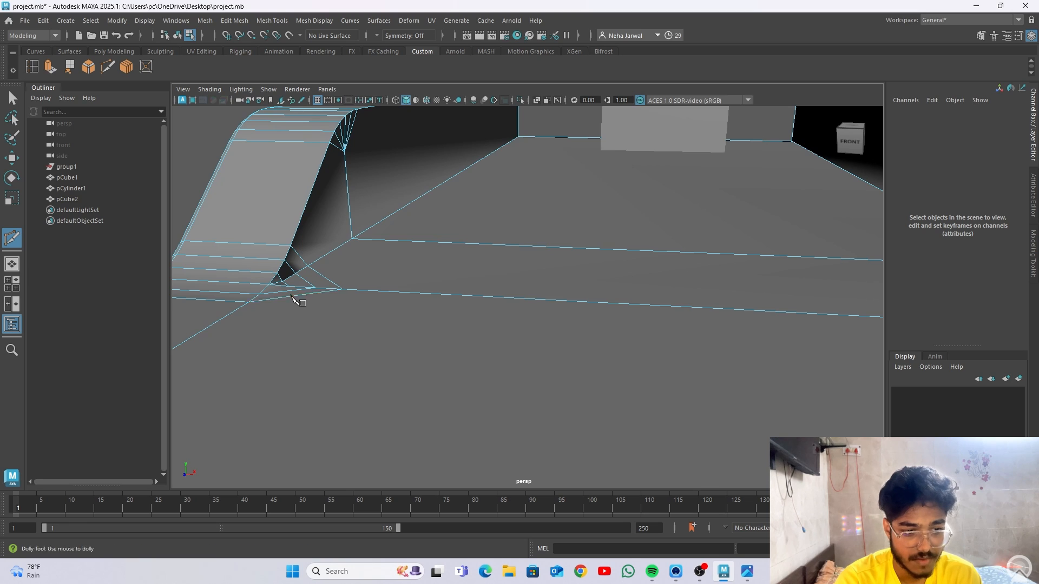
{"action": "right_click_drag", "start_coordinate": [293, 297], "coordinate": [271, 285], "text": "alt"}
{"action": "left_click", "coordinate": [335, 269]}
{"action": "right_click_drag", "start_coordinate": [354, 267], "coordinate": [408, 235]}
{"action": "key", "text": "w"}
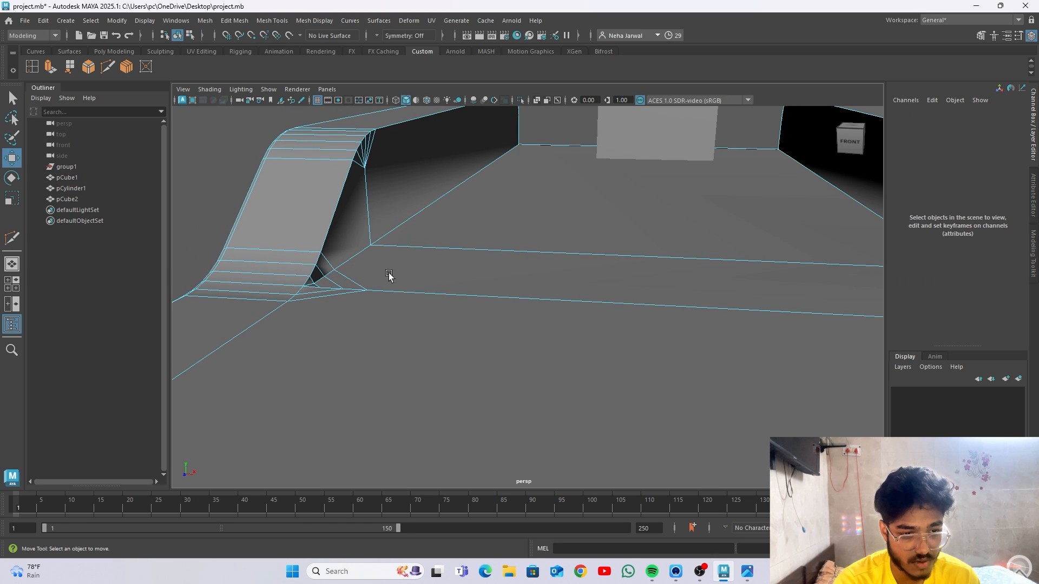
{"action": "left_click_drag", "start_coordinate": [390, 276], "coordinate": [281, 291], "text": "alt"}
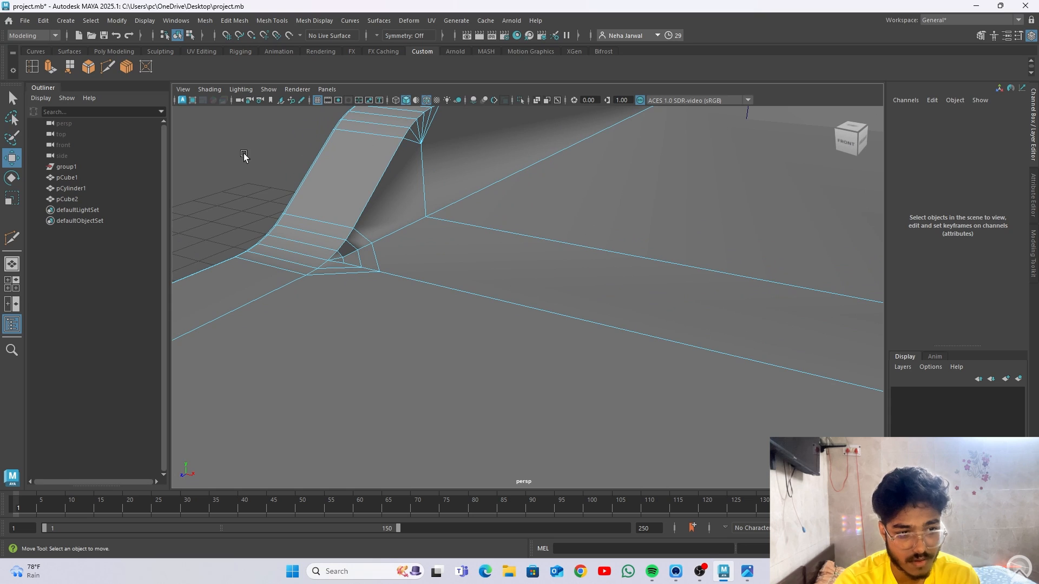
Return to object mode, hide the wireframe overlay and inspect the shading and mesh lines at the ramp's inner foot.
{"action": "right_click_drag", "start_coordinate": [263, 171], "coordinate": [267, 186]}
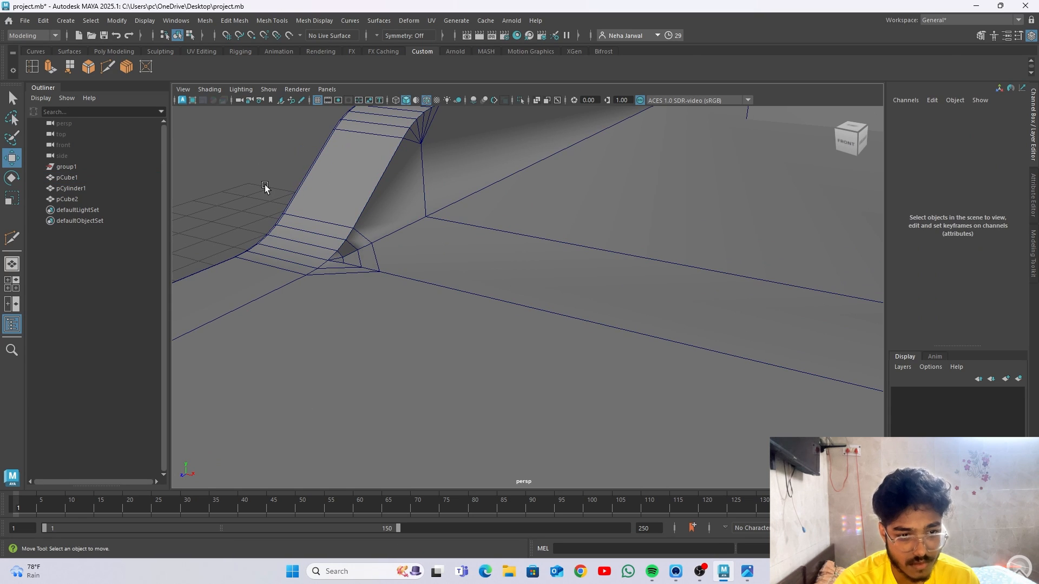
{"action": "key", "text": "alt+5"}
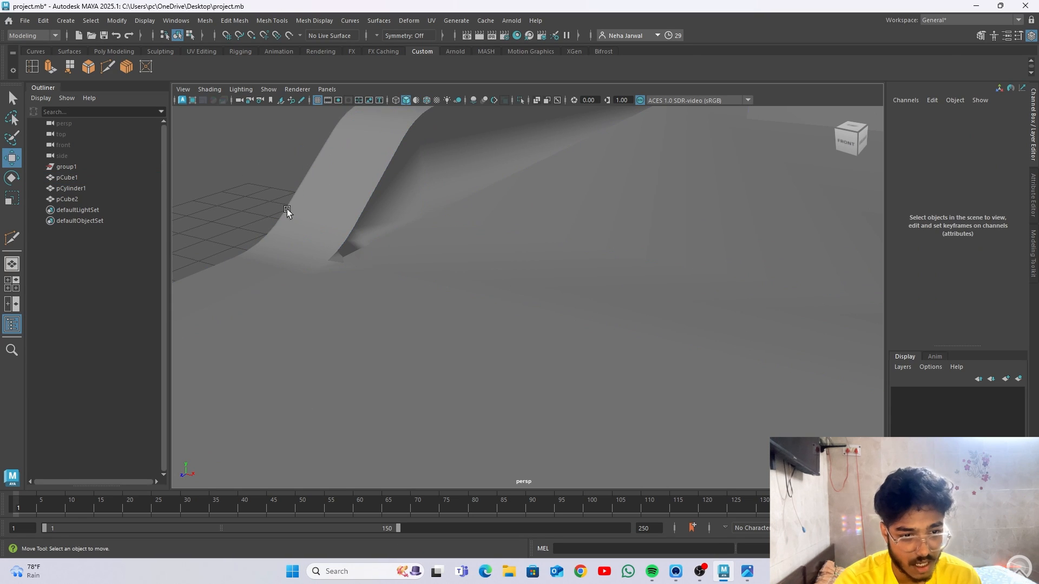
{"action": "mouse_move", "coordinate": [312, 229]}
{"action": "right_mouse_down", "text": "alt"}
{"action": "mouse_move", "coordinate": [398, 299]}
{"action": "mouse_move", "coordinate": [489, 299]}
{"action": "right_mouse_up", "text": "alt"}
{"action": "middle_click_drag", "start_coordinate": [490, 299], "coordinate": [643, 297], "text": "alt"}
{"action": "right_click_drag", "start_coordinate": [381, 227], "coordinate": [508, 314], "text": "alt"}
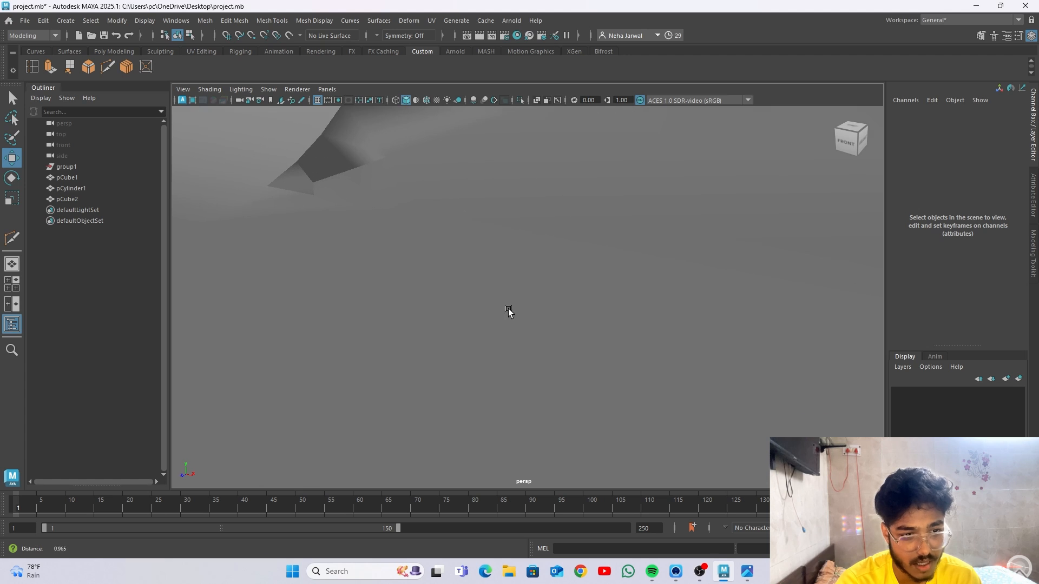
{"action": "mouse_move", "coordinate": [440, 266]}
{"action": "middle_mouse_down", "text": "alt"}
{"action": "mouse_move", "coordinate": [500, 314]}
{"action": "mouse_move", "coordinate": [434, 265]}
{"action": "middle_mouse_up", "text": "alt"}
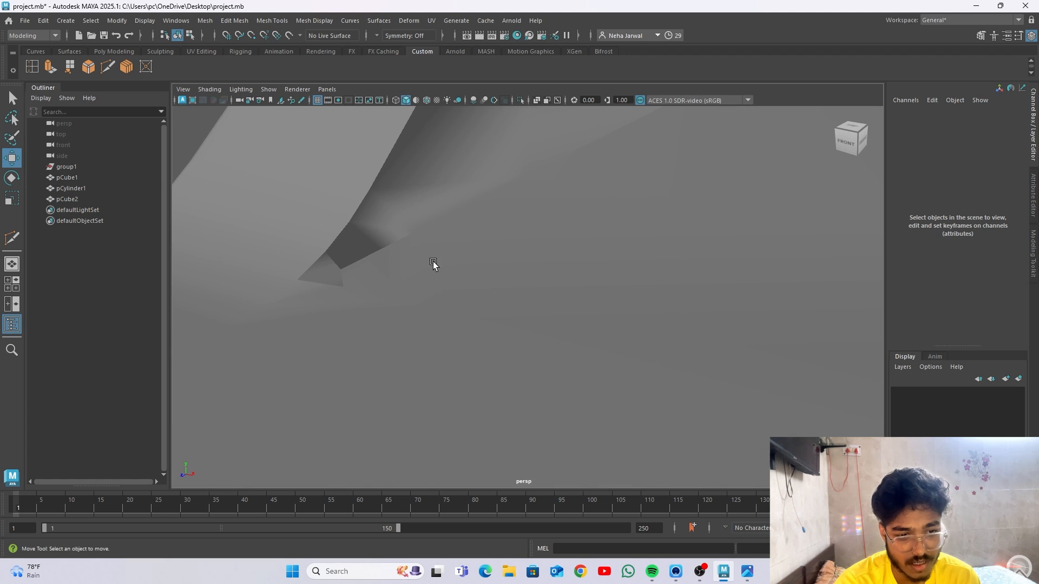
{"action": "left_click", "coordinate": [360, 258]}
{"action": "right_click_drag", "start_coordinate": [381, 269], "coordinate": [342, 253], "text": "alt"}
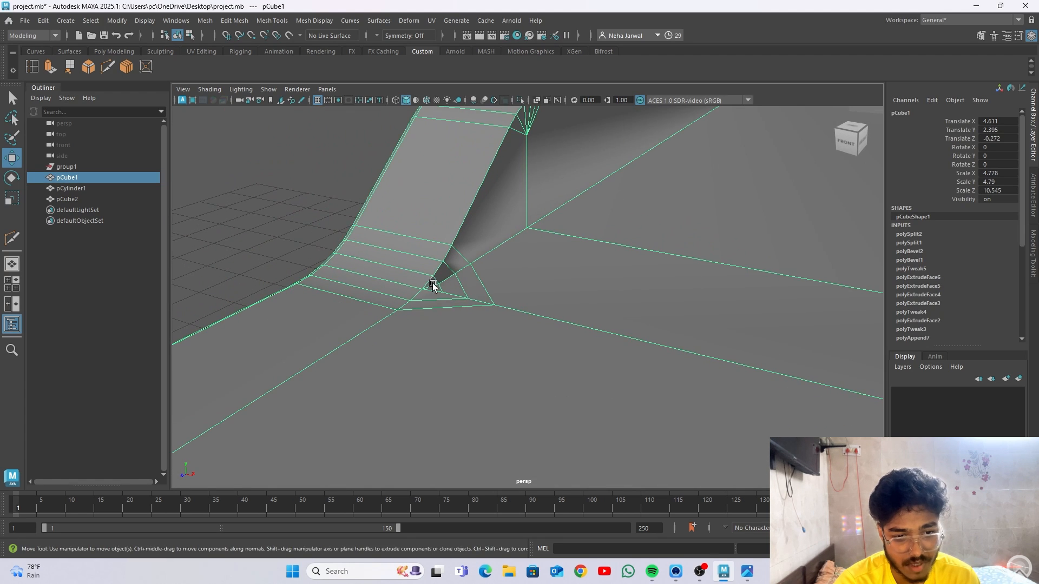
{"action": "right_click_drag", "start_coordinate": [436, 287], "coordinate": [676, 472], "text": "alt"}
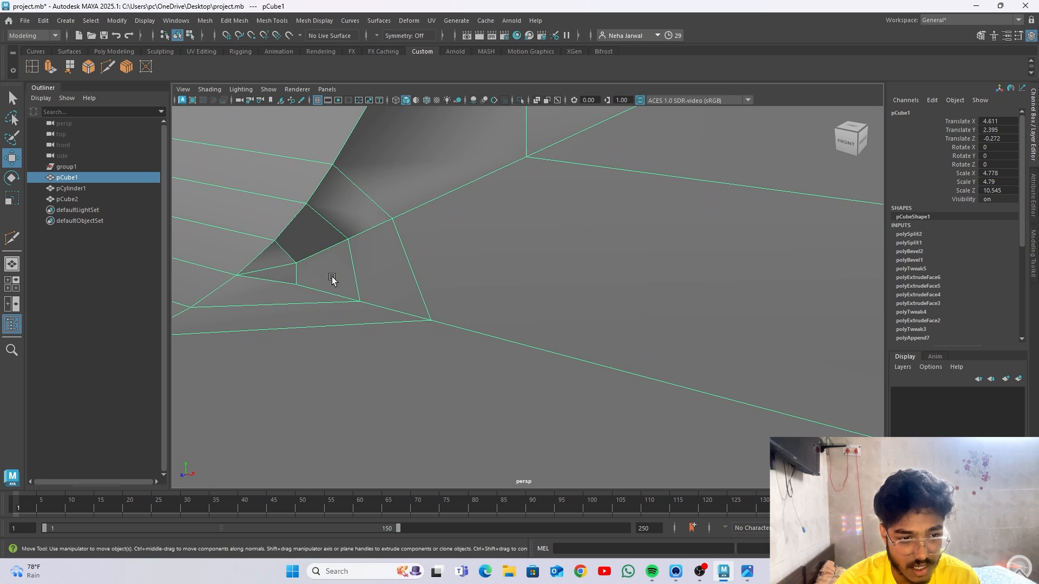
{"action": "right_click_drag", "start_coordinate": [622, 433], "coordinate": [362, 257], "text": "alt"}
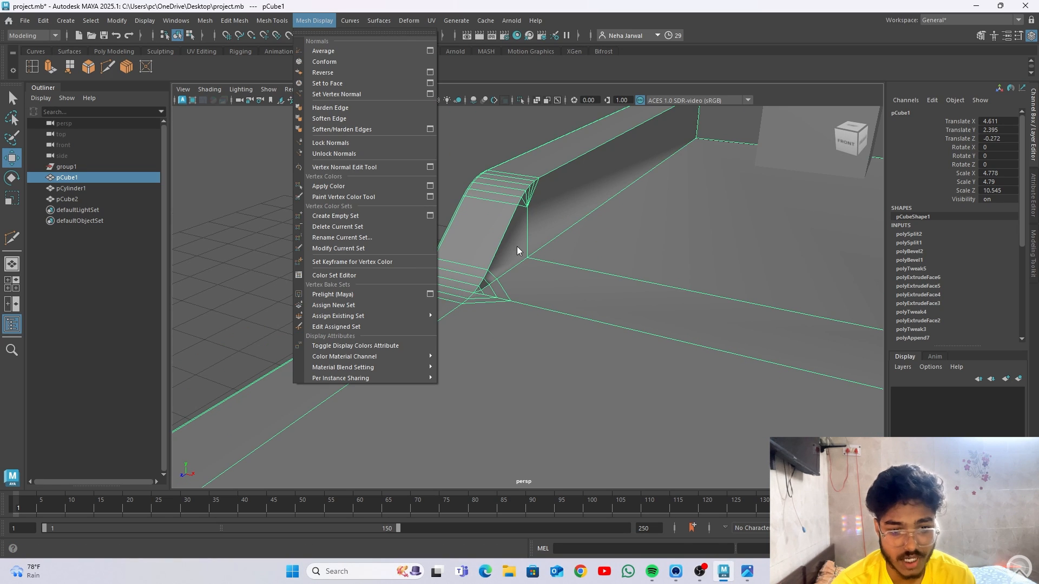
Try averaging the normals of the box body, check both ramps and undo the change.
{"action": "left_click", "coordinate": [335, 33]}
{"action": "left_click_drag", "start_coordinate": [371, 13], "coordinate": [279, 91]}
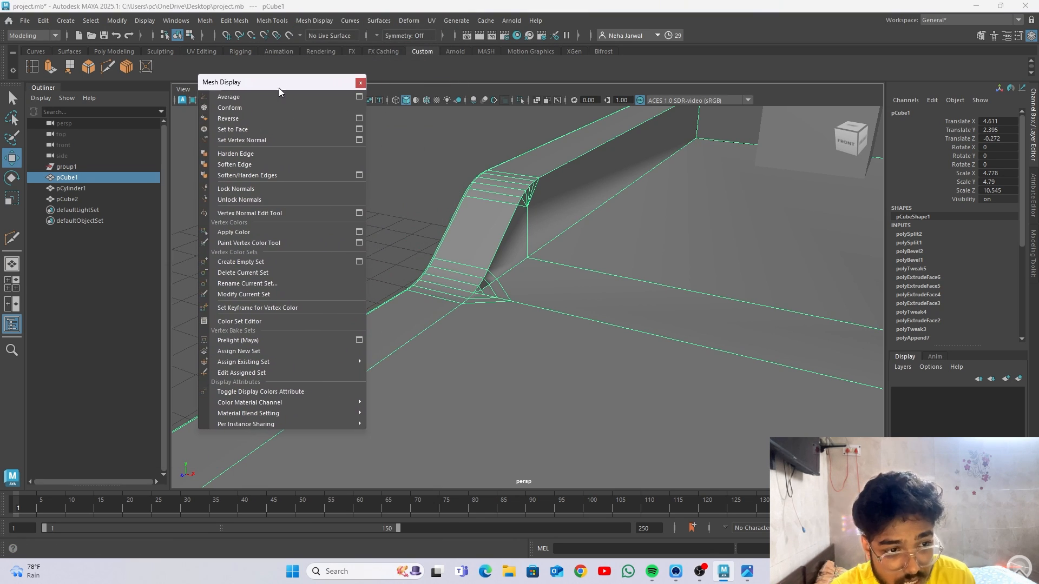
{"action": "left_click", "coordinate": [242, 99]}
{"action": "mouse_move", "coordinate": [528, 271]}
{"action": "left_mouse_down", "text": "alt"}
{"action": "mouse_move", "coordinate": [547, 226]}
{"action": "mouse_move", "coordinate": [472, 194]}
{"action": "mouse_move", "coordinate": [617, 269]}
{"action": "mouse_move", "coordinate": [668, 262]}
{"action": "mouse_move", "coordinate": [638, 260]}
{"action": "left_mouse_up", "text": "alt"}
{"action": "key", "text": "ctrl+z"}
{"action": "left_click_drag", "start_coordinate": [541, 244], "coordinate": [466, 253], "text": "alt"}
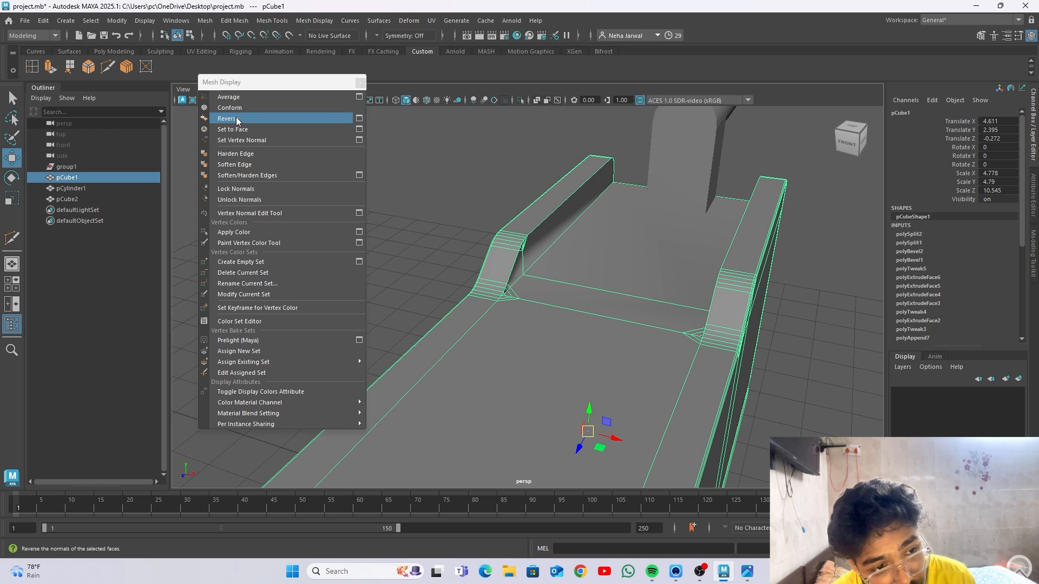
Try softening all edges of the box body, examine the shading of both rails' ramps and undo the softening.
{"action": "left_click_drag", "start_coordinate": [520, 271], "coordinate": [477, 261], "text": "alt"}
{"action": "left_click", "coordinate": [437, 239]}
{"action": "left_click", "coordinate": [518, 276]}
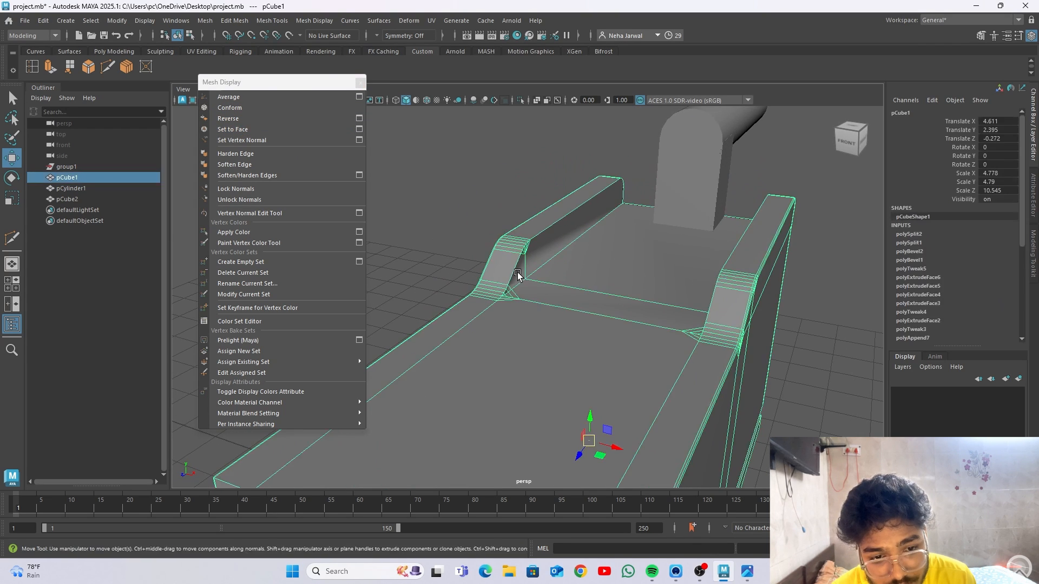
{"action": "left_click", "coordinate": [261, 164]}
{"action": "mouse_move", "coordinate": [481, 216]}
{"action": "left_mouse_down", "text": "alt"}
{"action": "mouse_move", "coordinate": [629, 303]}
{"action": "mouse_move", "coordinate": [514, 283]}
{"action": "mouse_move", "coordinate": [585, 322]}
{"action": "mouse_move", "coordinate": [485, 203]}
{"action": "left_mouse_up", "text": "alt"}
{"action": "right_click", "coordinate": [566, 250]}
{"action": "left_click", "coordinate": [557, 206]}
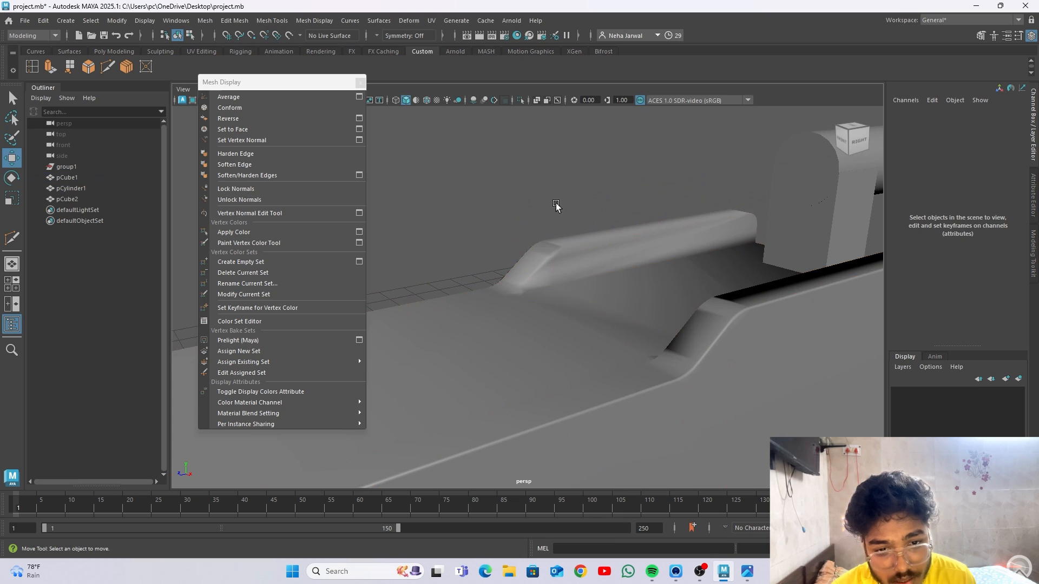
{"action": "left_click_drag", "start_coordinate": [557, 206], "coordinate": [656, 227], "text": "alt"}
{"action": "left_click", "coordinate": [575, 252]}
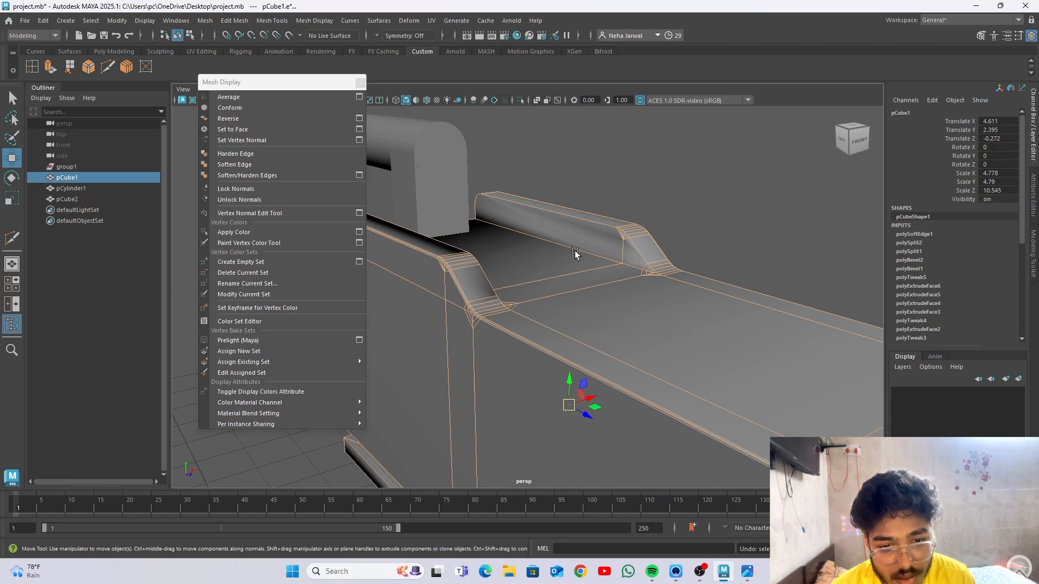
{"action": "key", "text": "ctrl+z"}
Harden all edges of the box body and put away the floating normals commands.
{"action": "left_click_drag", "start_coordinate": [575, 253], "coordinate": [705, 295], "text": "alt"}
{"action": "left_click", "coordinate": [234, 164]}
{"action": "scroll", "coordinate": [654, 301], "scroll_direction": "up", "scroll_amount": 2}
{"action": "scroll", "coordinate": [705, 295], "scroll_direction": "down", "scroll_amount": 3}
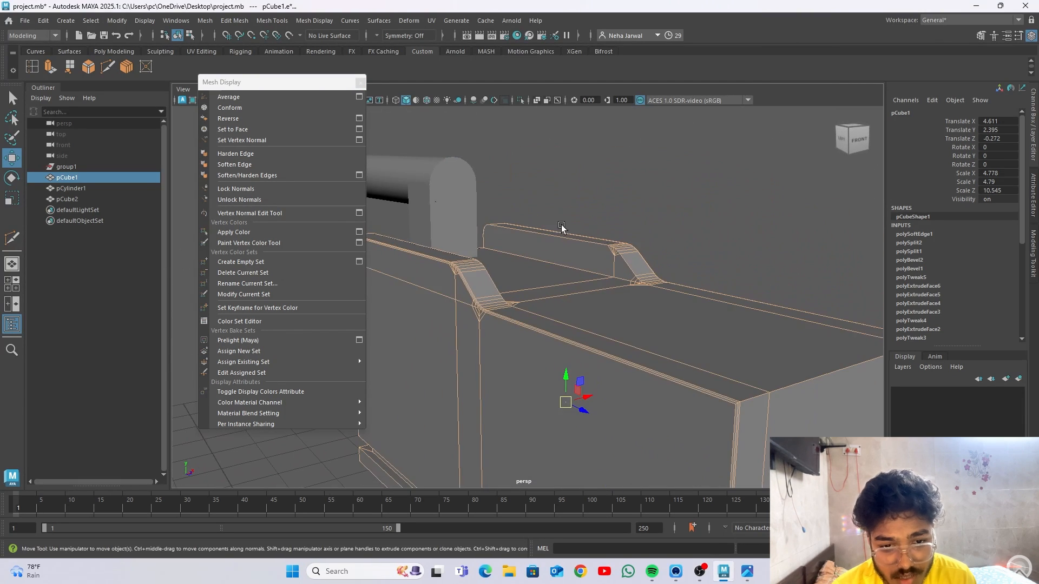
{"action": "left_click", "coordinate": [657, 228]}
{"action": "left_click_drag", "start_coordinate": [620, 266], "coordinate": [556, 274], "text": "alt"}
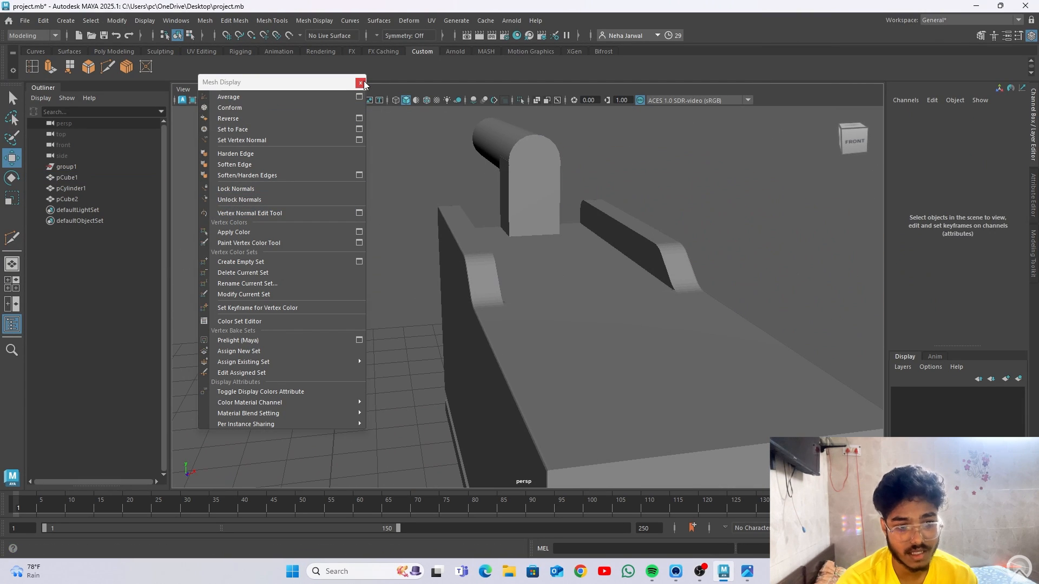
{"action": "left_click", "coordinate": [360, 82]}
Examine the hard-edged shading on both rails' ramps and the box top from several angles.
{"action": "left_click_drag", "start_coordinate": [513, 311], "coordinate": [789, 427], "text": "alt"}
{"action": "scroll", "coordinate": [706, 397], "scroll_direction": "up", "scroll_amount": 4}
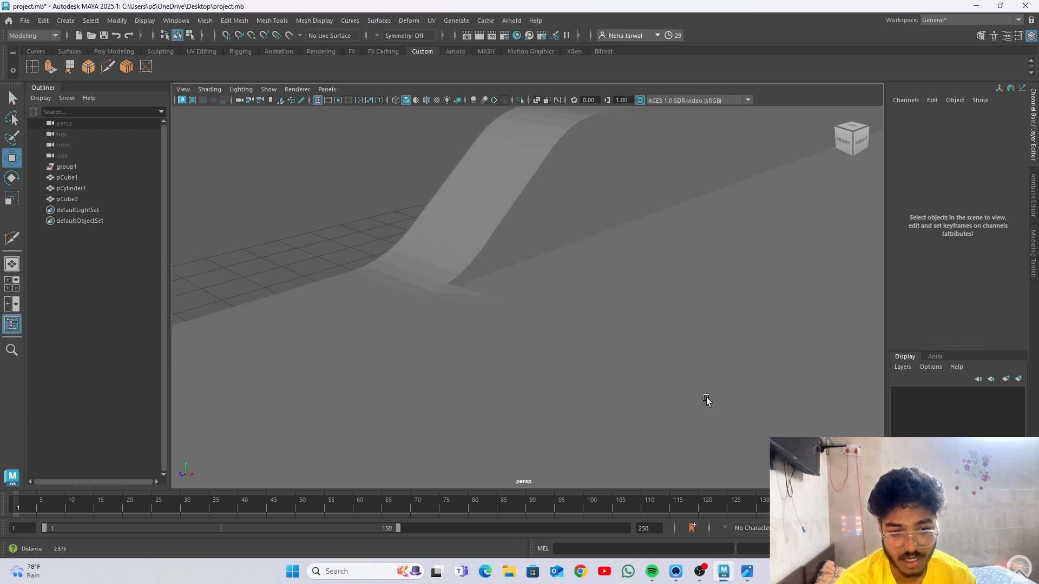
{"action": "right_click_drag", "start_coordinate": [689, 380], "coordinate": [546, 328], "text": "alt"}
{"action": "mouse_move", "coordinate": [543, 352]}
{"action": "left_mouse_down", "text": "alt"}
{"action": "mouse_move", "coordinate": [681, 328]}
{"action": "mouse_move", "coordinate": [538, 347]}
{"action": "left_mouse_up", "text": "alt"}
{"action": "right_click_drag", "start_coordinate": [538, 346], "coordinate": [657, 344], "text": "alt"}
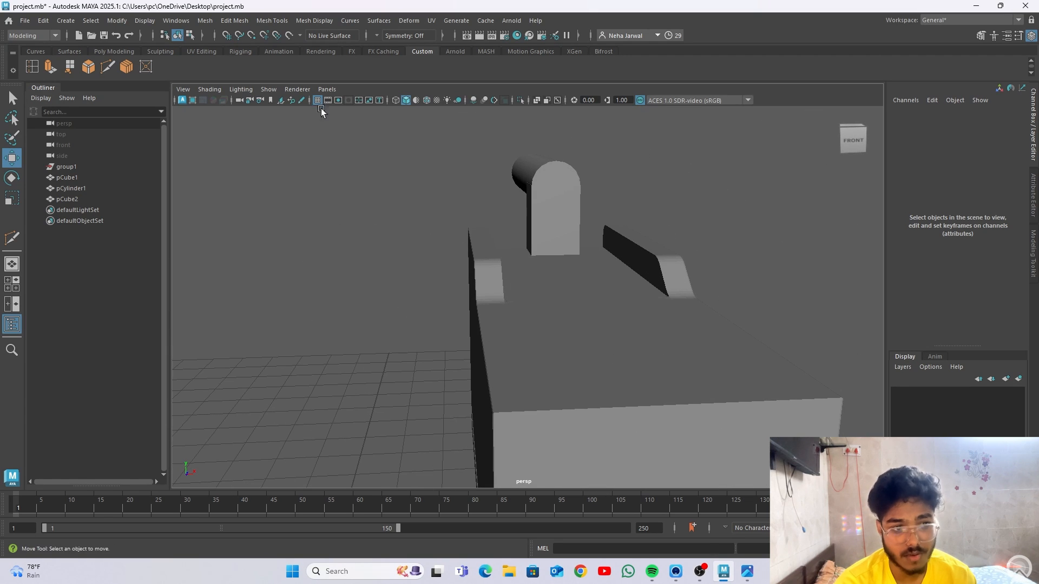
{"action": "left_click", "coordinate": [303, 21]}
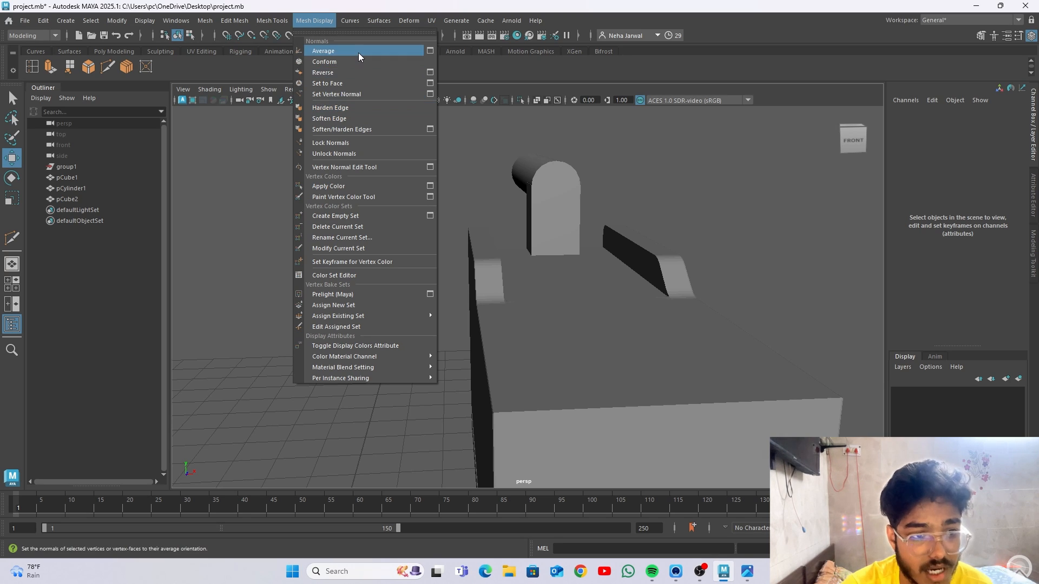
{"action": "left_click", "coordinate": [246, 162]}
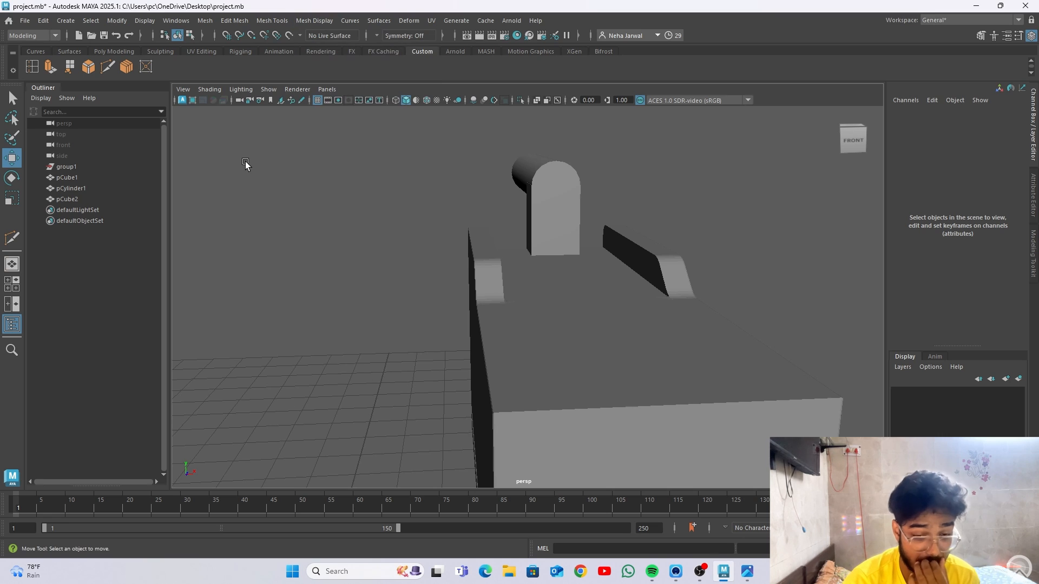
{"action": "left_click_drag", "start_coordinate": [405, 223], "coordinate": [514, 310], "text": "alt"}
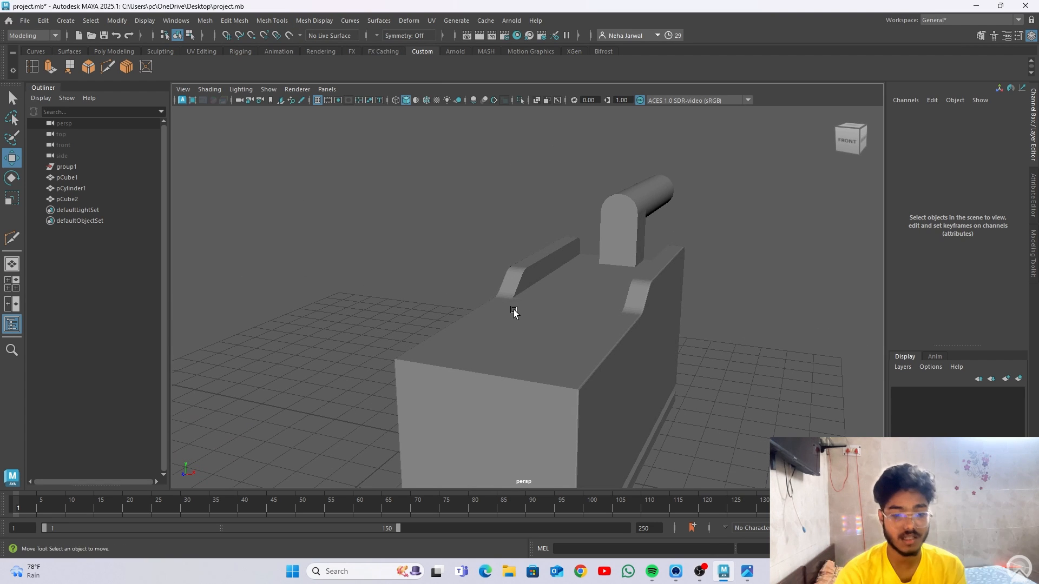
{"action": "left_click", "coordinate": [313, 21]}
{"action": "left_click", "coordinate": [349, 78]}
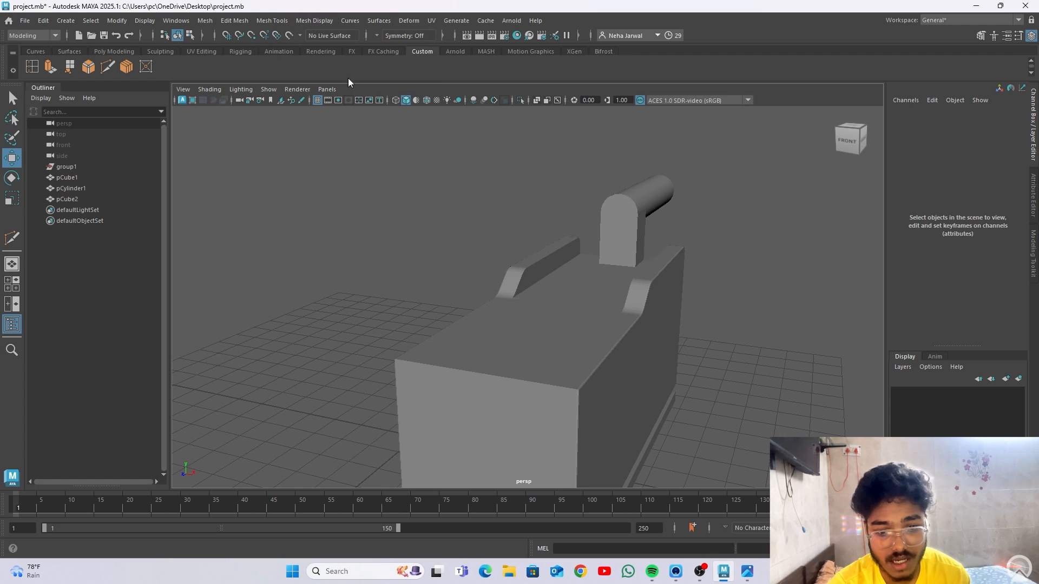
{"action": "left_click_drag", "start_coordinate": [680, 371], "coordinate": [620, 343], "text": "alt"}
{"action": "scroll", "coordinate": [695, 362], "scroll_direction": "up", "scroll_amount": 4}
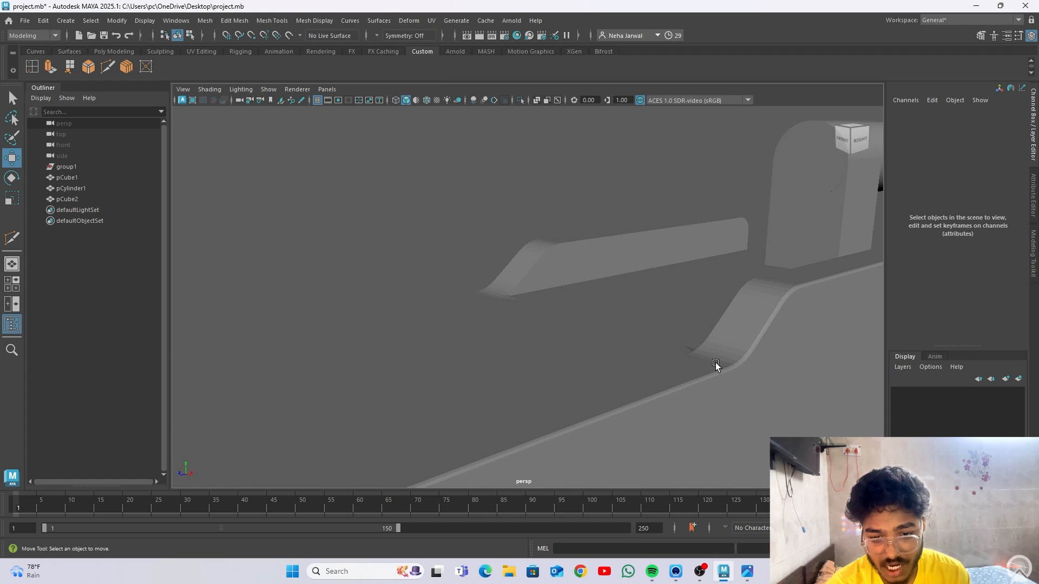
{"action": "left_click_drag", "start_coordinate": [552, 282], "coordinate": [583, 357], "text": "alt"}
Try Soften/Harden Edges on the box body and check the shading of the rail's ramp.
{"action": "left_click", "coordinate": [574, 319]}
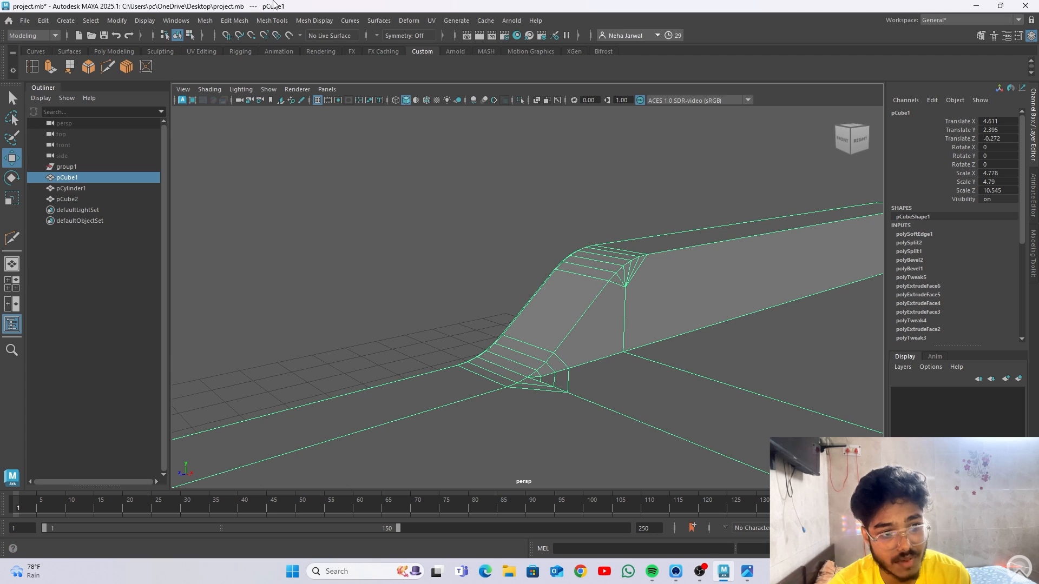
{"action": "left_click", "coordinate": [314, 21]}
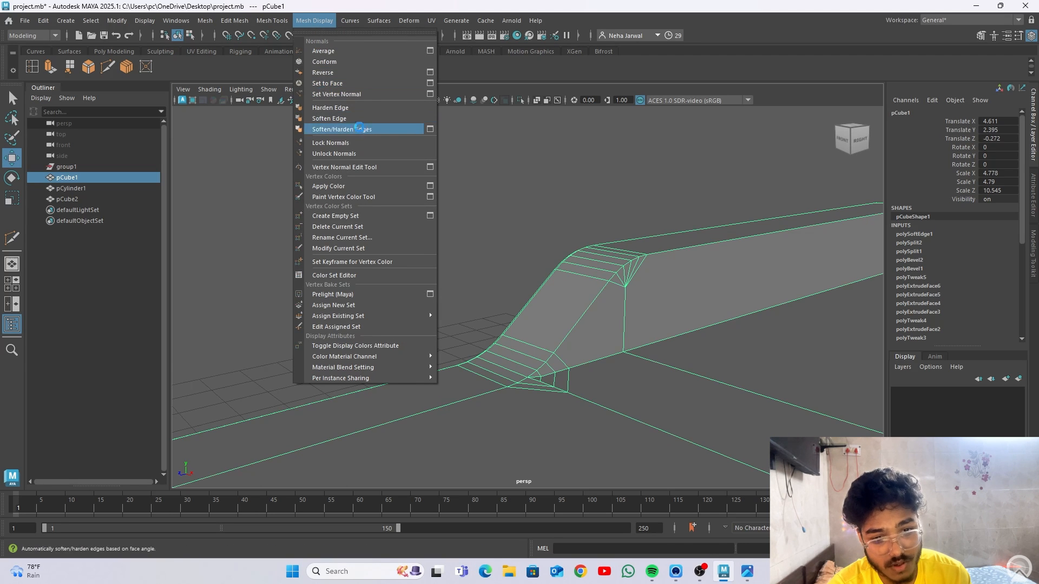
{"action": "left_click", "coordinate": [358, 129]}
{"action": "scroll", "coordinate": [579, 318], "scroll_direction": "down", "scroll_amount": 3}
{"action": "left_click", "coordinate": [463, 257]}
{"action": "mouse_move", "coordinate": [506, 325]}
{"action": "left_mouse_down", "text": "alt"}
{"action": "mouse_move", "coordinate": [533, 346]}
{"action": "mouse_move", "coordinate": [563, 262]}
{"action": "mouse_move", "coordinate": [528, 292]}
{"action": "mouse_move", "coordinate": [531, 260]}
{"action": "left_mouse_up", "text": "alt"}
{"action": "left_click", "coordinate": [608, 277]}
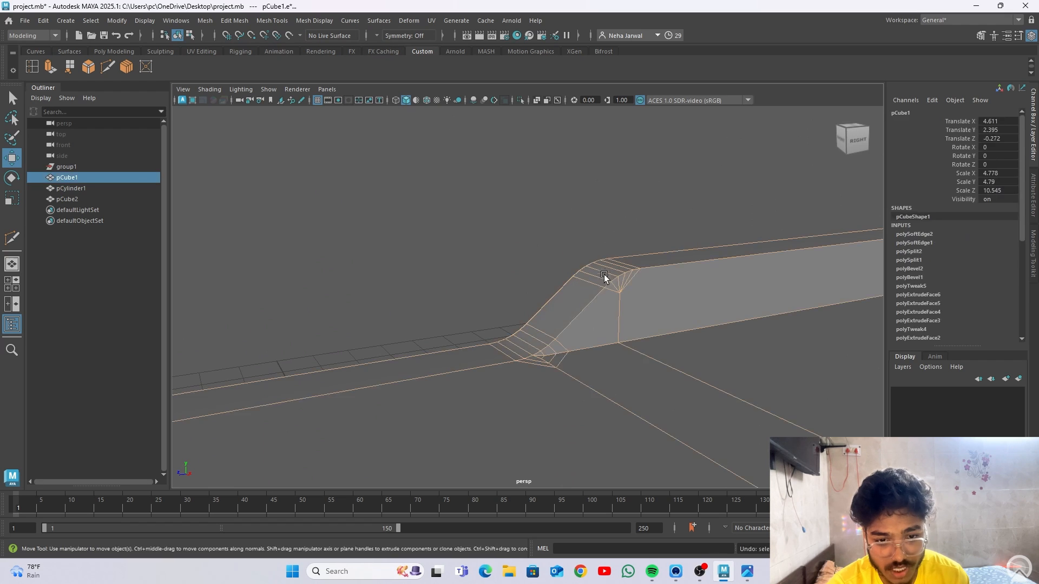
{"action": "left_click_drag", "start_coordinate": [607, 278], "coordinate": [570, 280], "text": "alt"}
{"action": "left_click", "coordinate": [466, 319]}
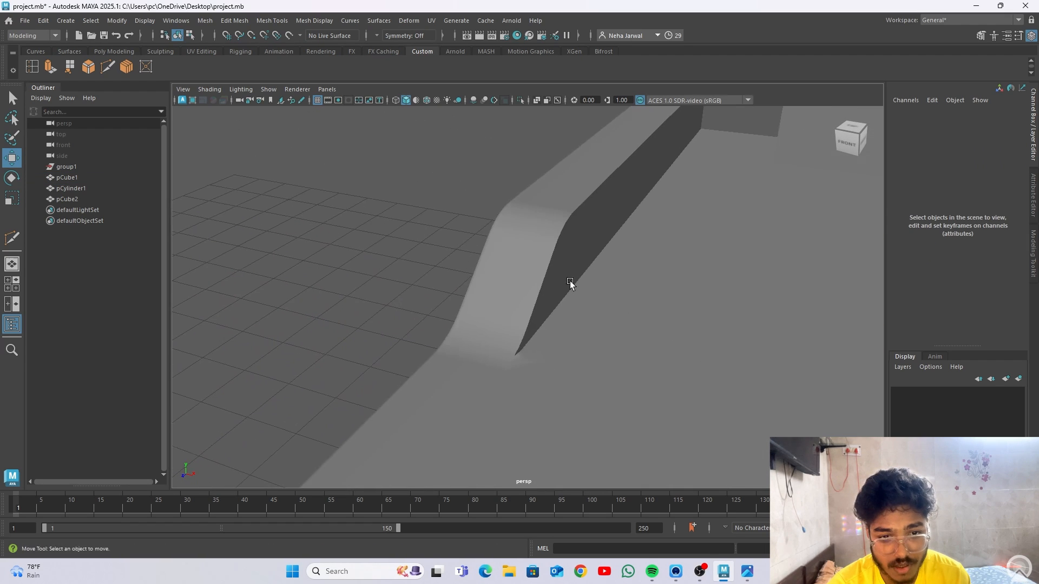
Undo the Soften/Harden Edges operation and inspect the facets along the ramp's upper and lower bends up close.
{"action": "left_click", "coordinate": [570, 281]}
{"action": "left_click", "coordinate": [420, 226]}
{"action": "left_click", "coordinate": [486, 260]}
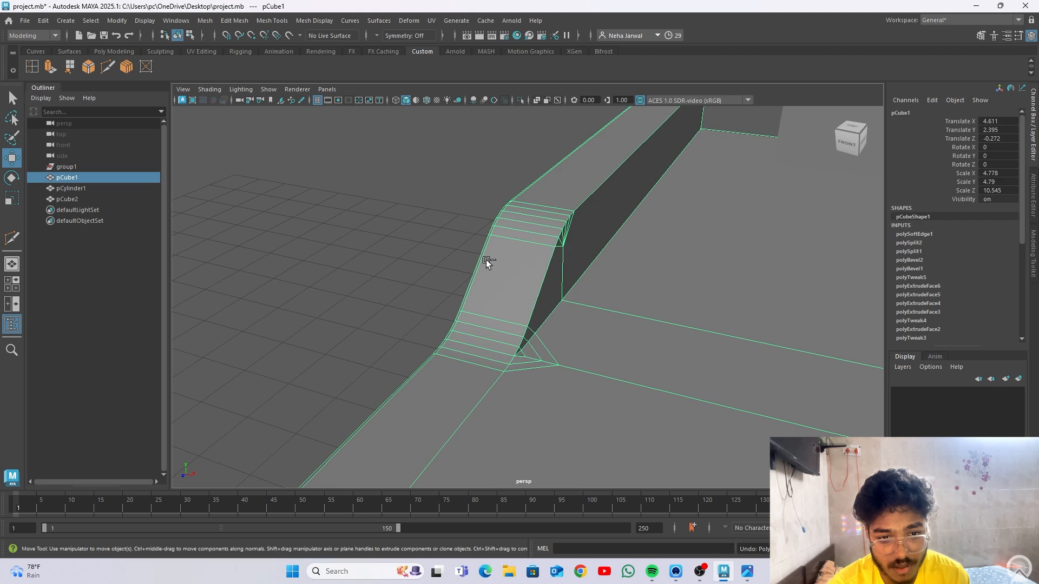
{"action": "left_click", "coordinate": [401, 229]}
{"action": "left_click_drag", "start_coordinate": [401, 229], "coordinate": [533, 256], "text": "alt"}
{"action": "right_click_drag", "start_coordinate": [533, 254], "coordinate": [780, 383], "text": "alt"}
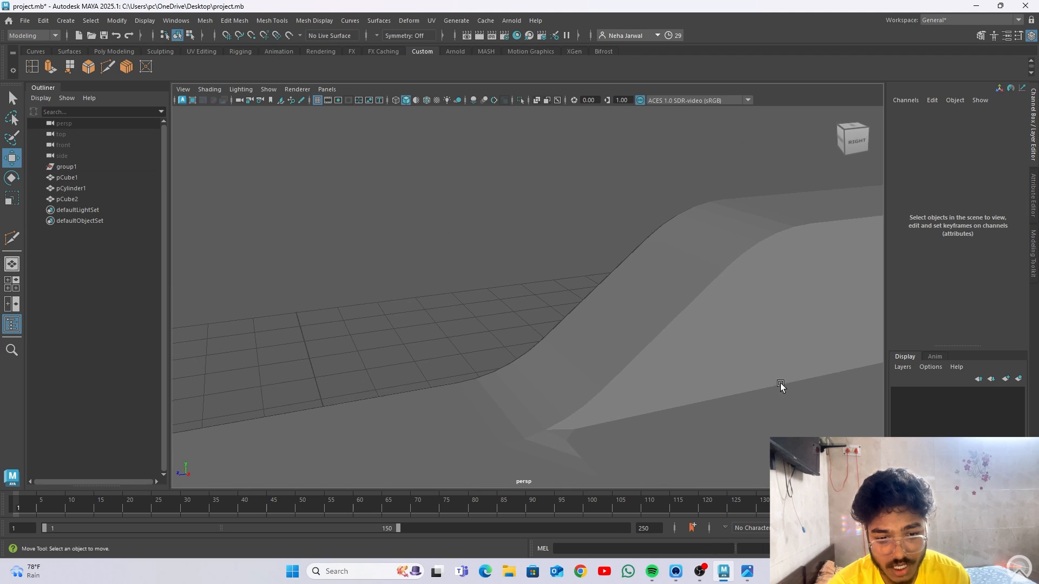
{"action": "middle_click_drag", "start_coordinate": [753, 348], "coordinate": [565, 388], "text": "alt"}
{"action": "right_click_drag", "start_coordinate": [566, 389], "coordinate": [658, 270], "text": "alt"}
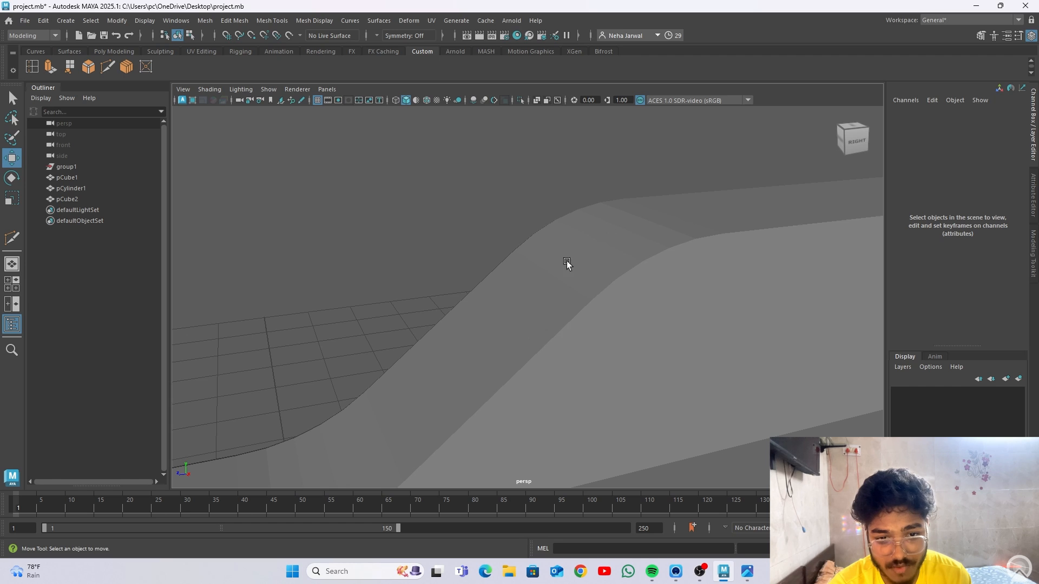
Apply Soften/Harden Edges to the box body and check the ramp's upper bend and the whole model.
{"action": "left_click", "coordinate": [619, 247]}
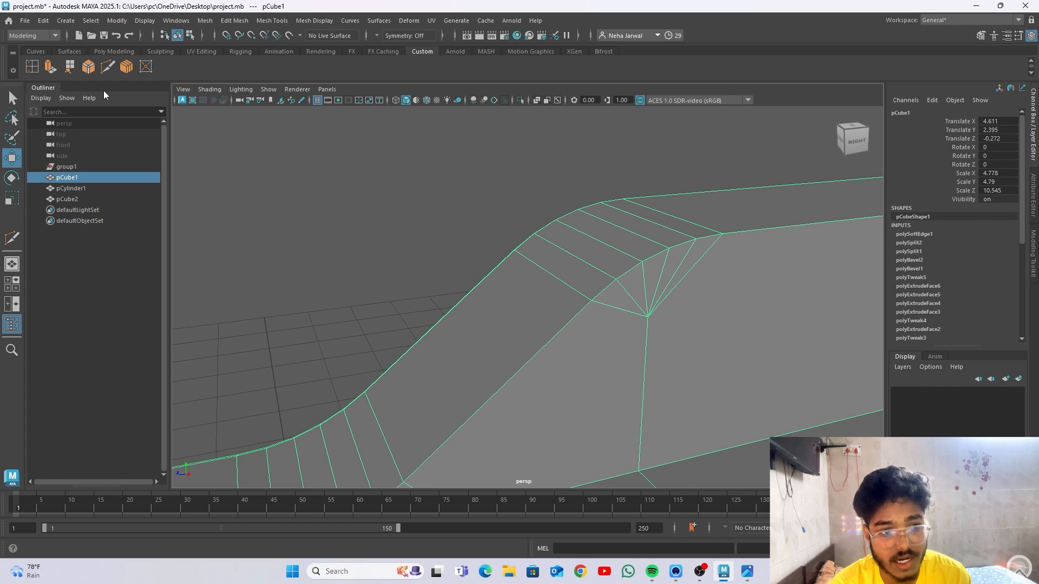
{"action": "left_click", "coordinate": [314, 20]}
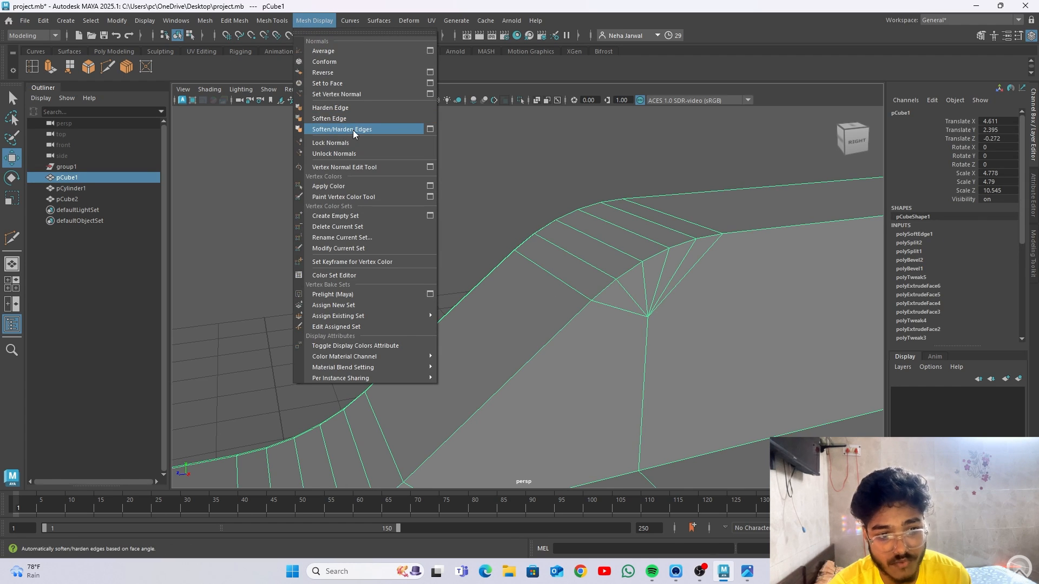
{"action": "left_click", "coordinate": [344, 131]}
{"action": "left_click", "coordinate": [378, 216]}
{"action": "mouse_move", "coordinate": [585, 355]}
{"action": "right_mouse_down", "text": "alt"}
{"action": "mouse_move", "coordinate": [260, 136]}
{"action": "mouse_move", "coordinate": [673, 309]}
{"action": "mouse_move", "coordinate": [732, 230]}
{"action": "right_mouse_up", "text": "alt"}
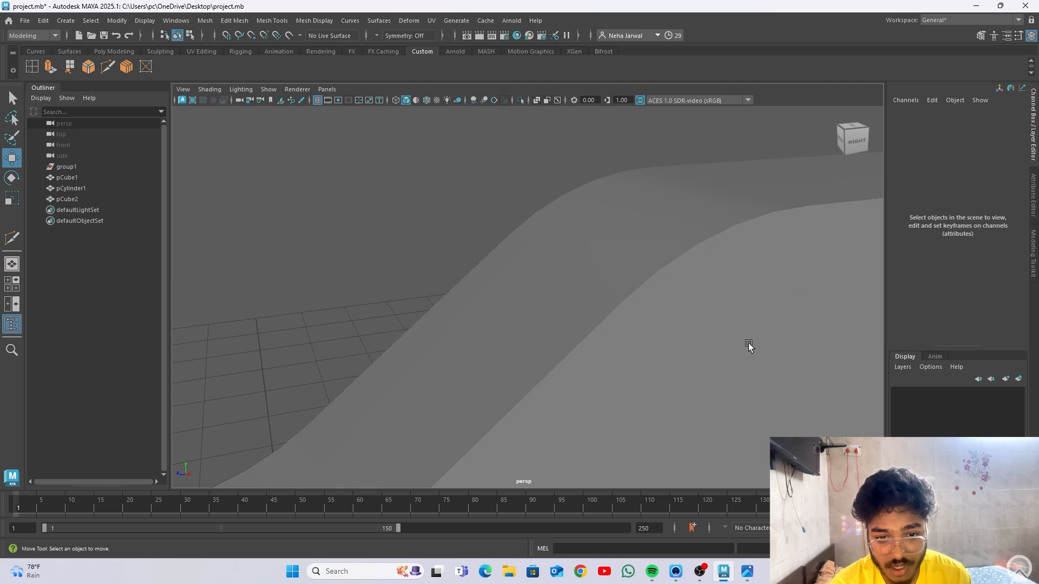
{"action": "right_click_drag", "start_coordinate": [746, 346], "coordinate": [528, 246], "text": "alt"}
{"action": "left_click_drag", "start_coordinate": [529, 247], "coordinate": [416, 296], "text": "alt"}
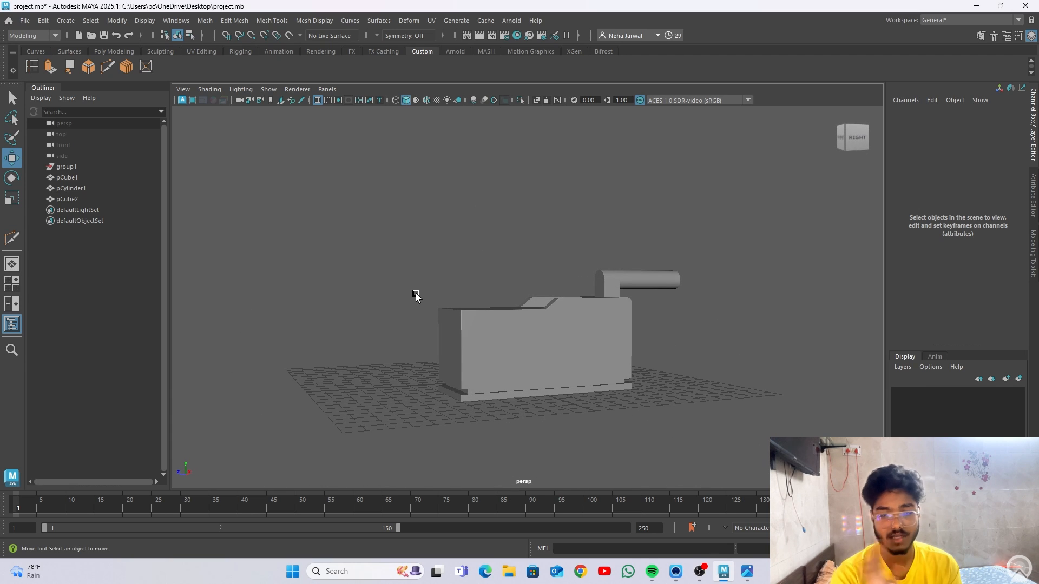